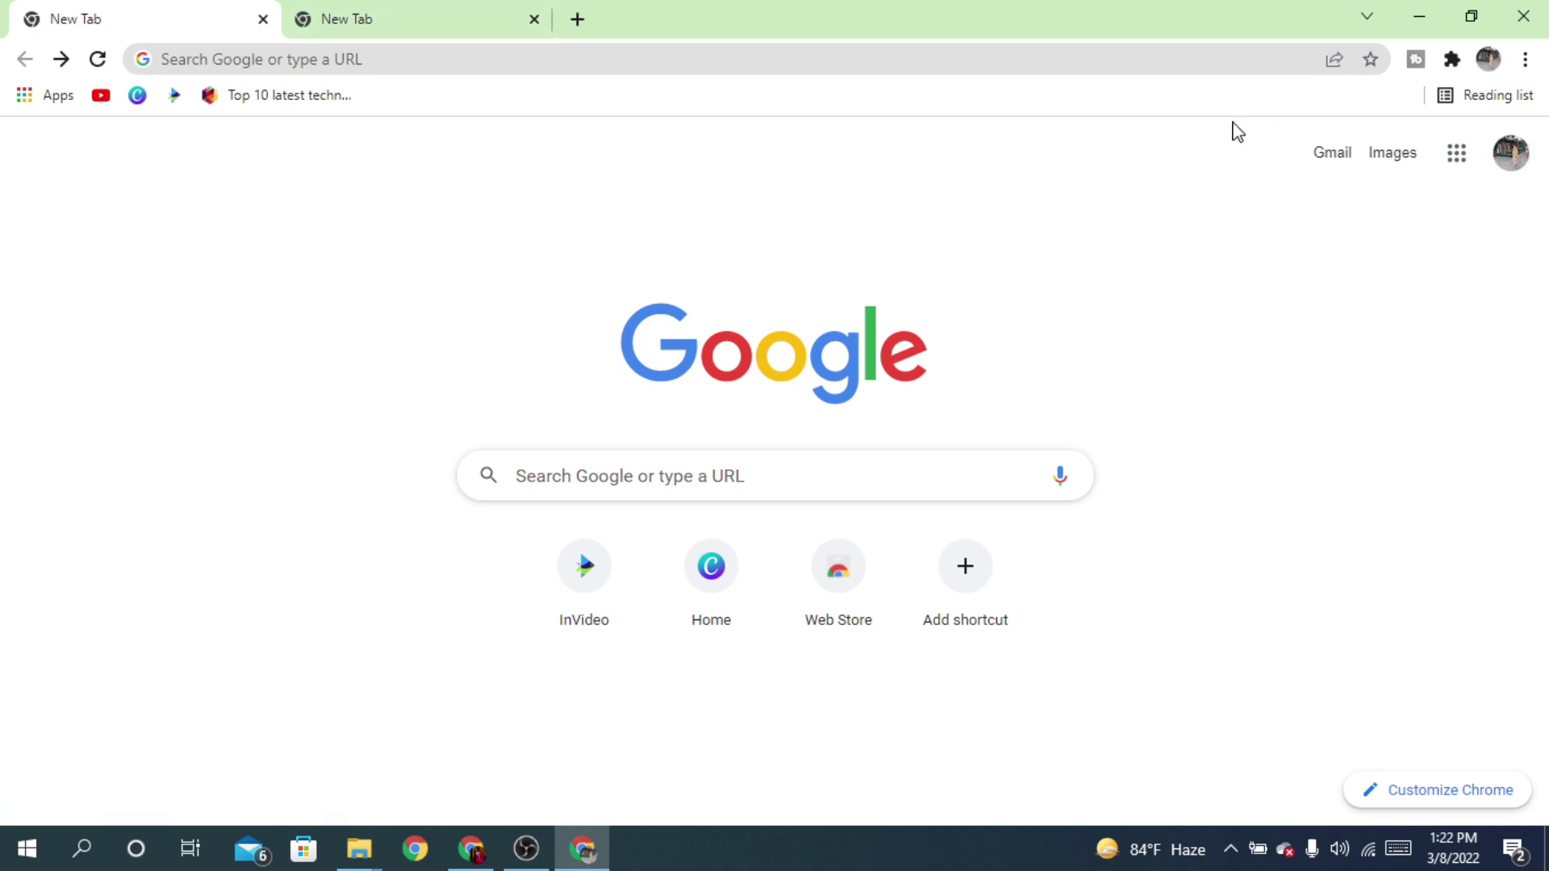
Launch Google Sheets from the Google apps menu and show the template gallery
{"action": "left_click", "coordinate": [1456, 158]}
{"action": "scroll", "coordinate": [1341, 577], "scroll_direction": "down", "scroll_amount": 4}
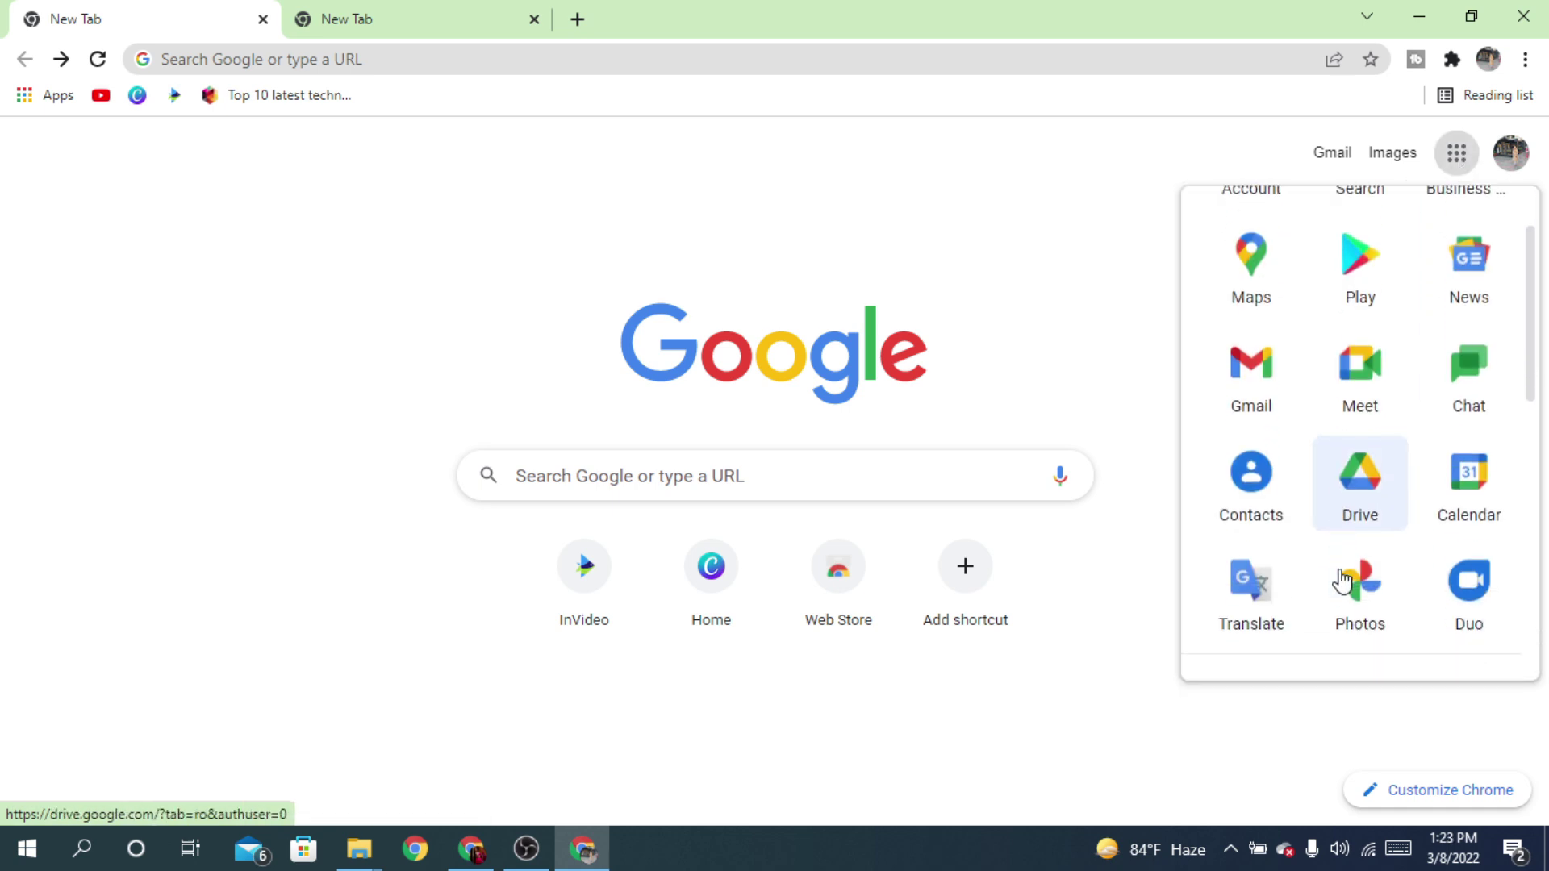
{"action": "scroll", "coordinate": [1369, 370], "scroll_direction": "down", "scroll_amount": 2}
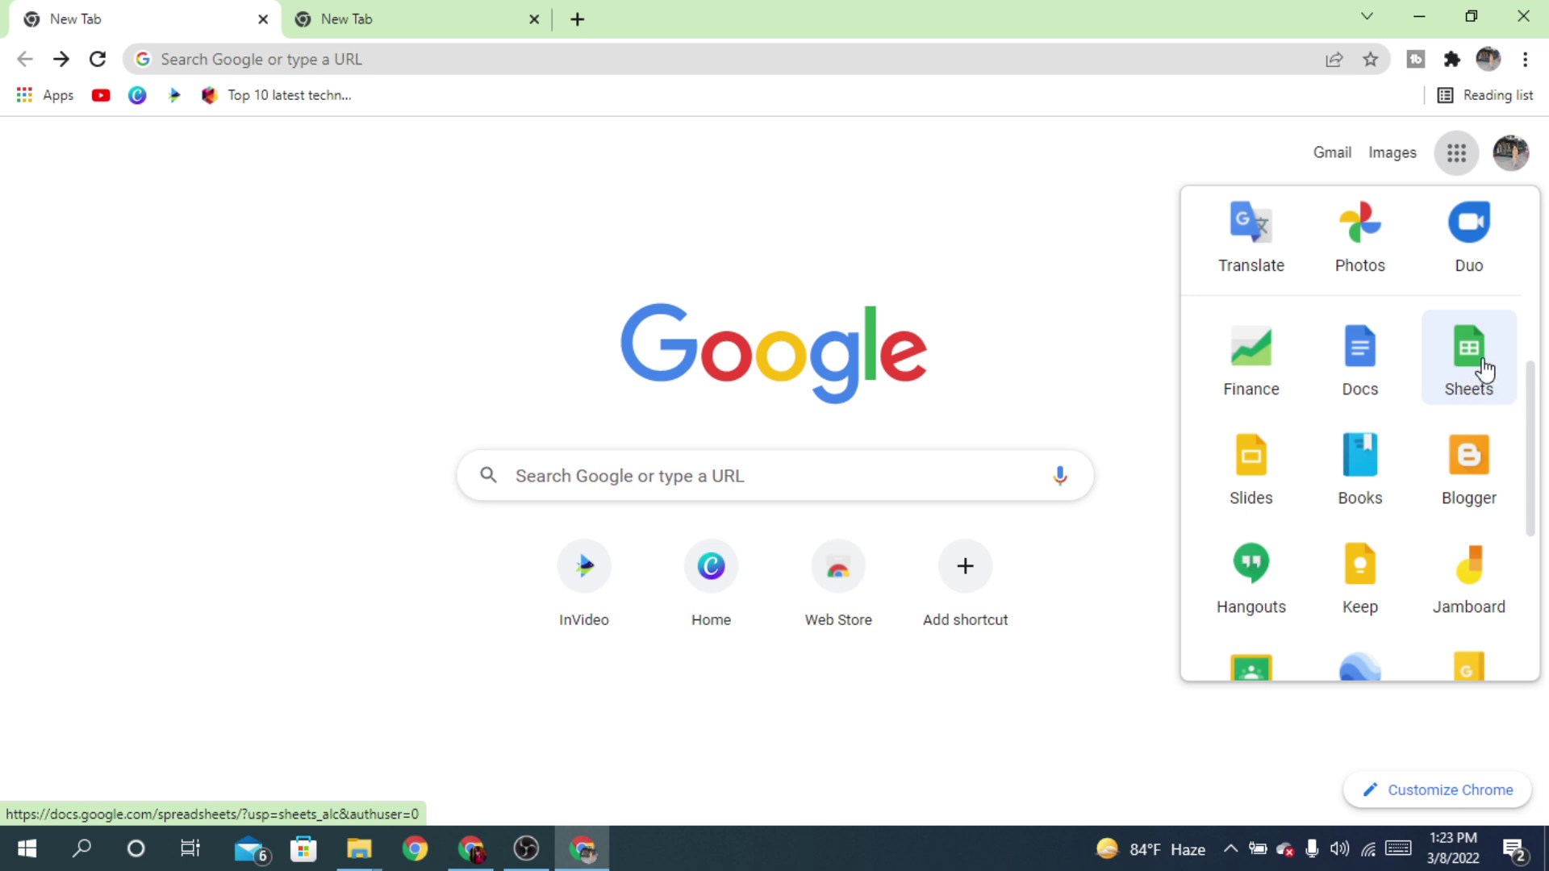
{"action": "left_click", "coordinate": [1473, 381]}
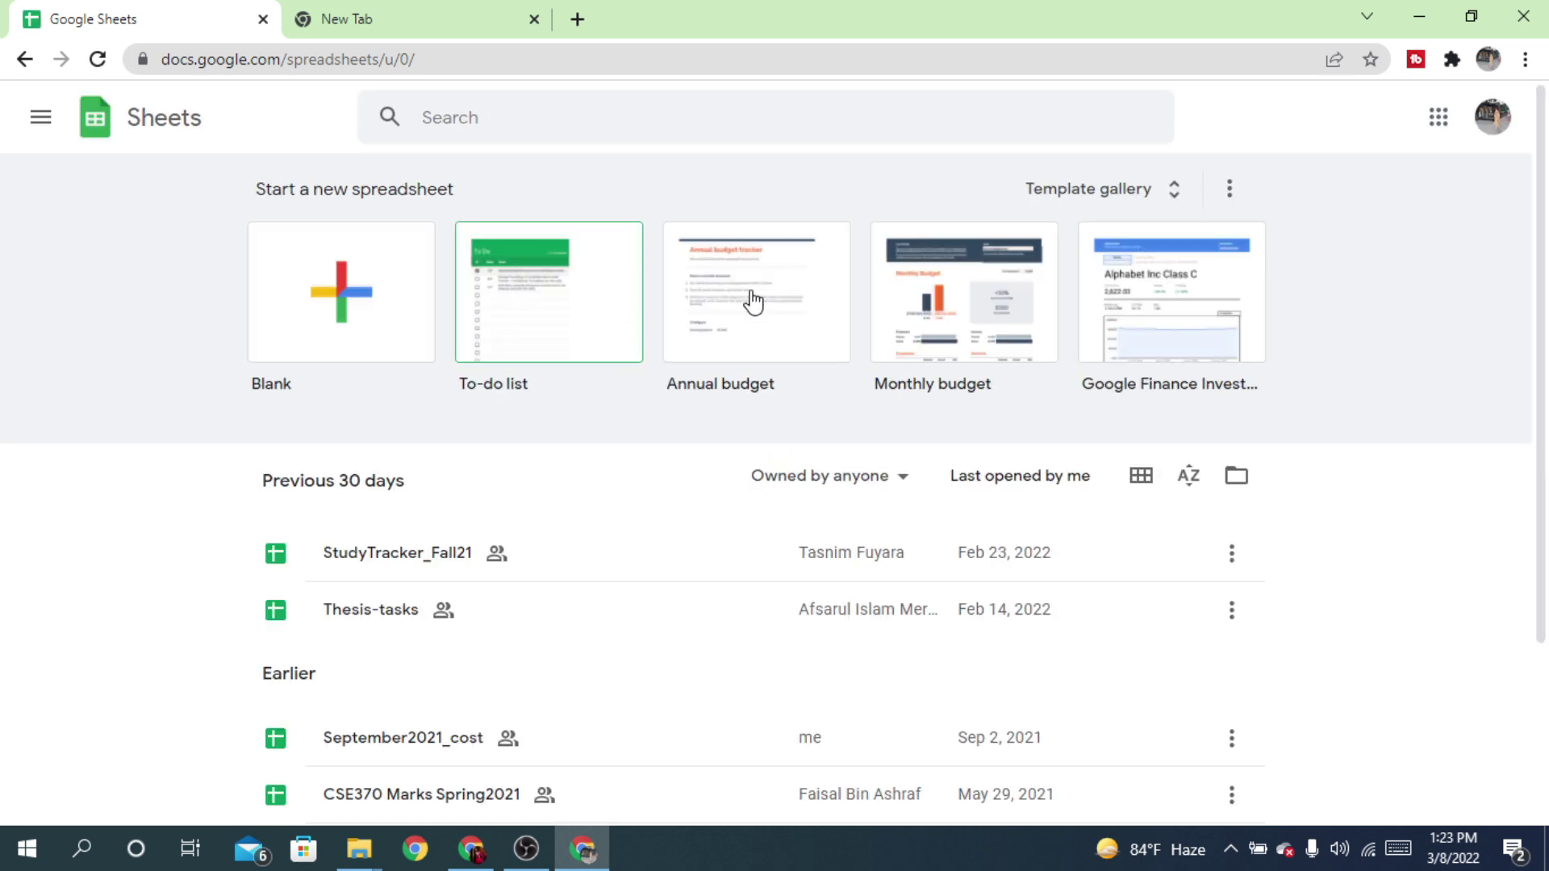
{"action": "left_click", "coordinate": [1138, 192]}
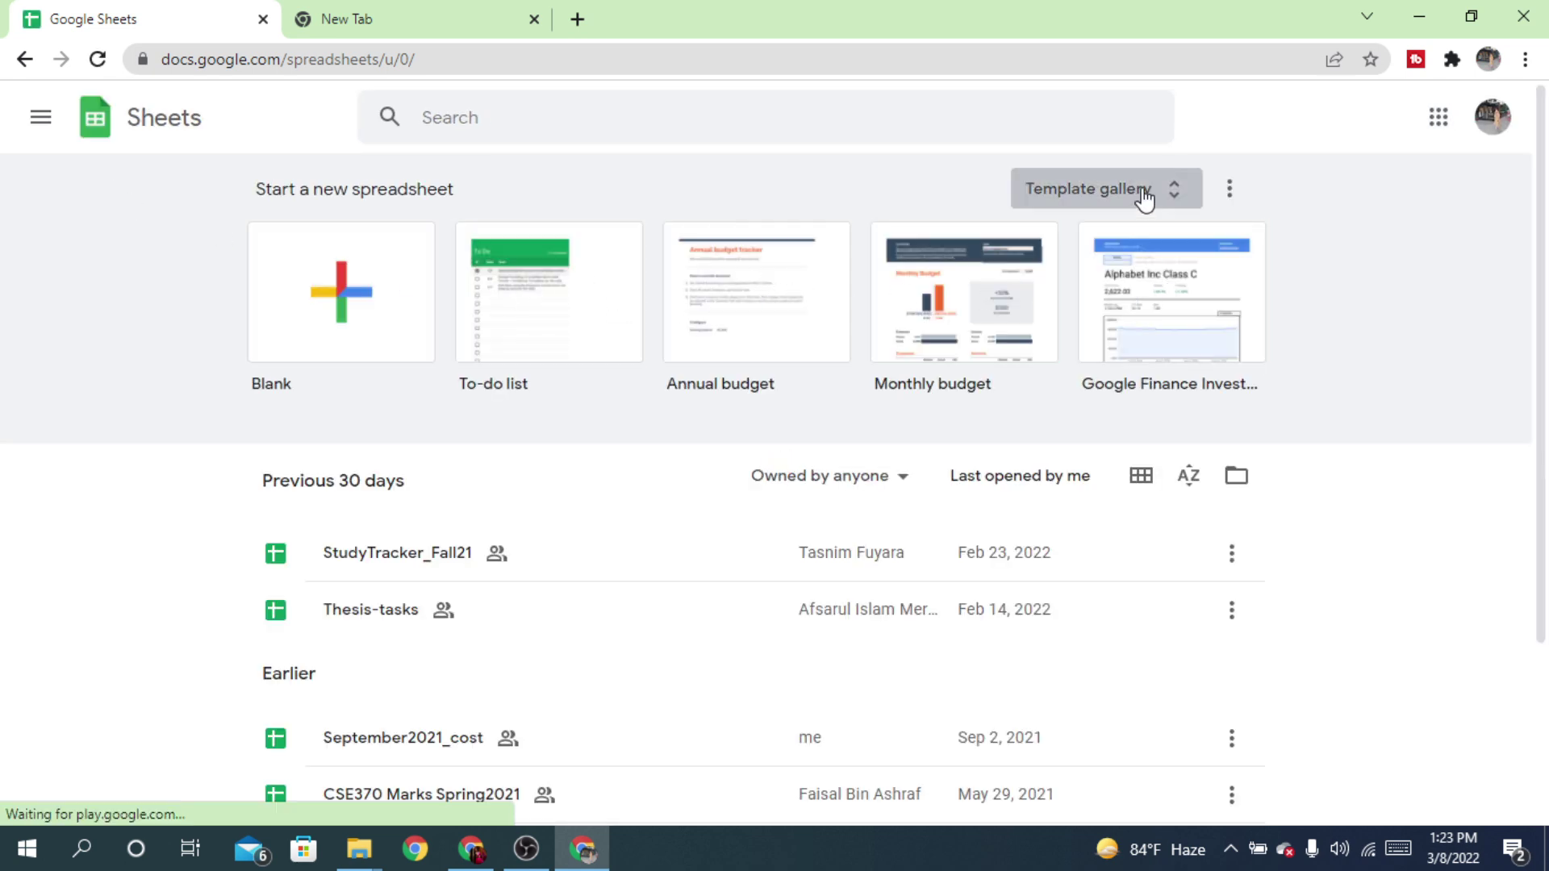
{"action": "left_click", "coordinate": [1185, 196]}
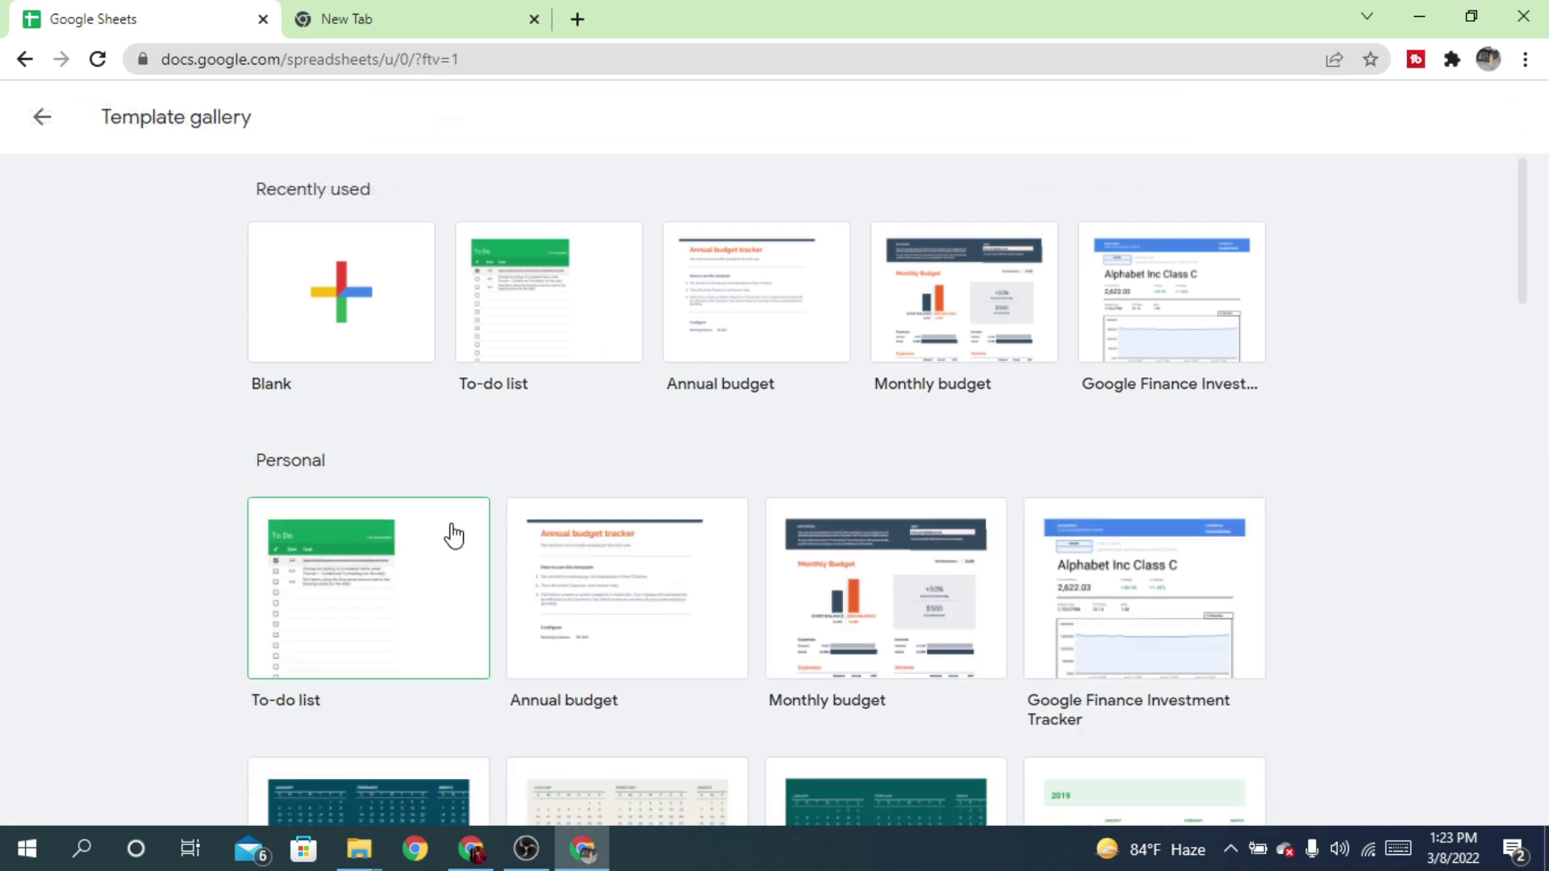
{"action": "scroll", "coordinate": [352, 570], "scroll_direction": "down", "scroll_amount": 3}
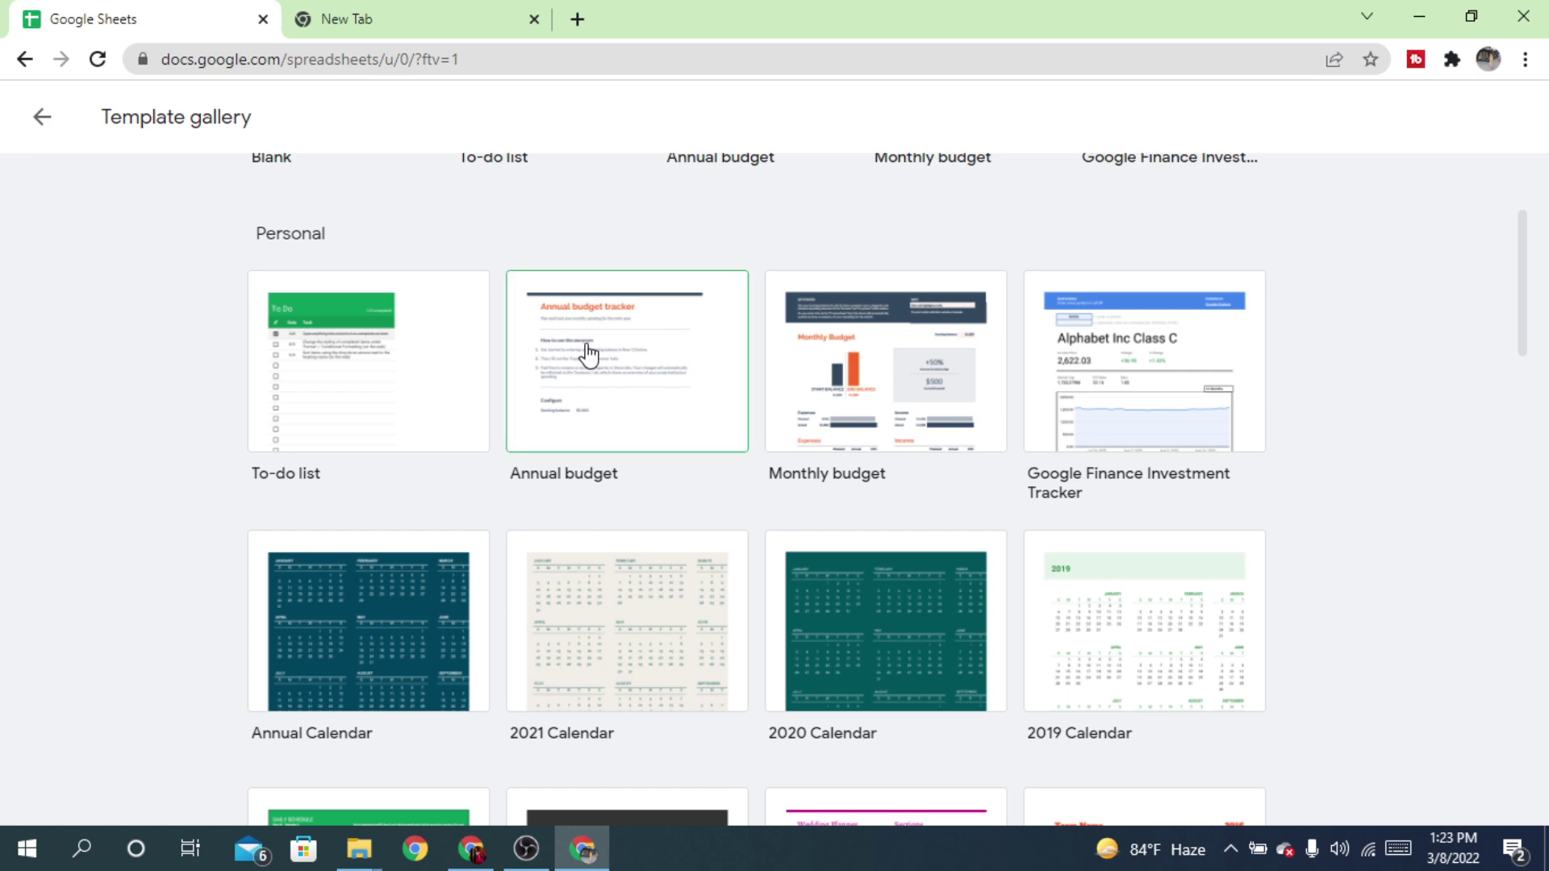
{"action": "scroll", "coordinate": [601, 452], "scroll_direction": "down", "scroll_amount": 3}
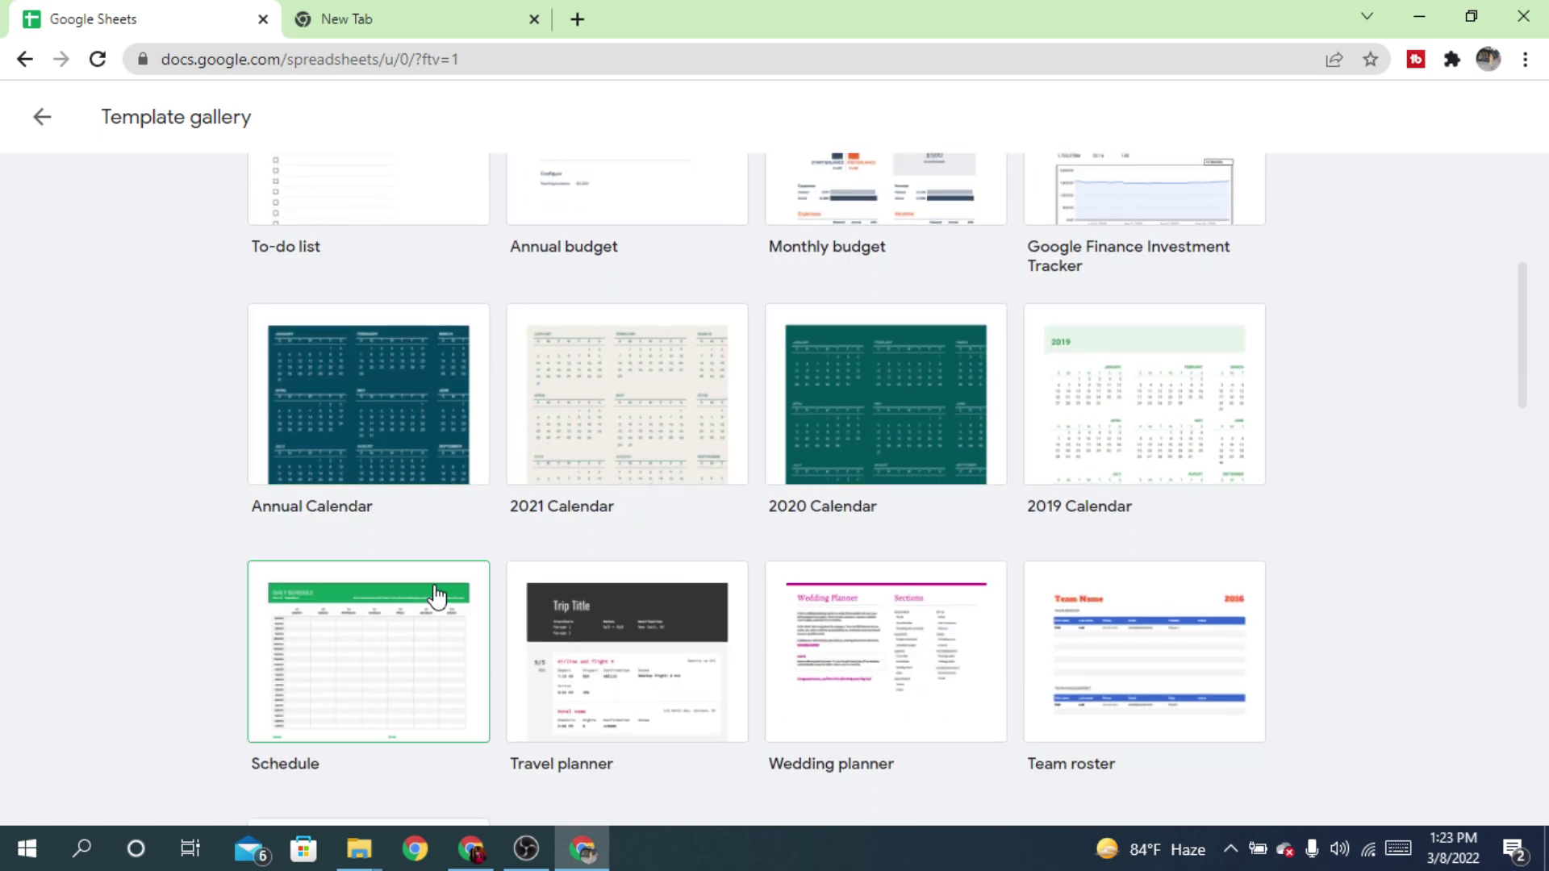
{"action": "scroll", "coordinate": [371, 549], "scroll_direction": "down", "scroll_amount": 2}
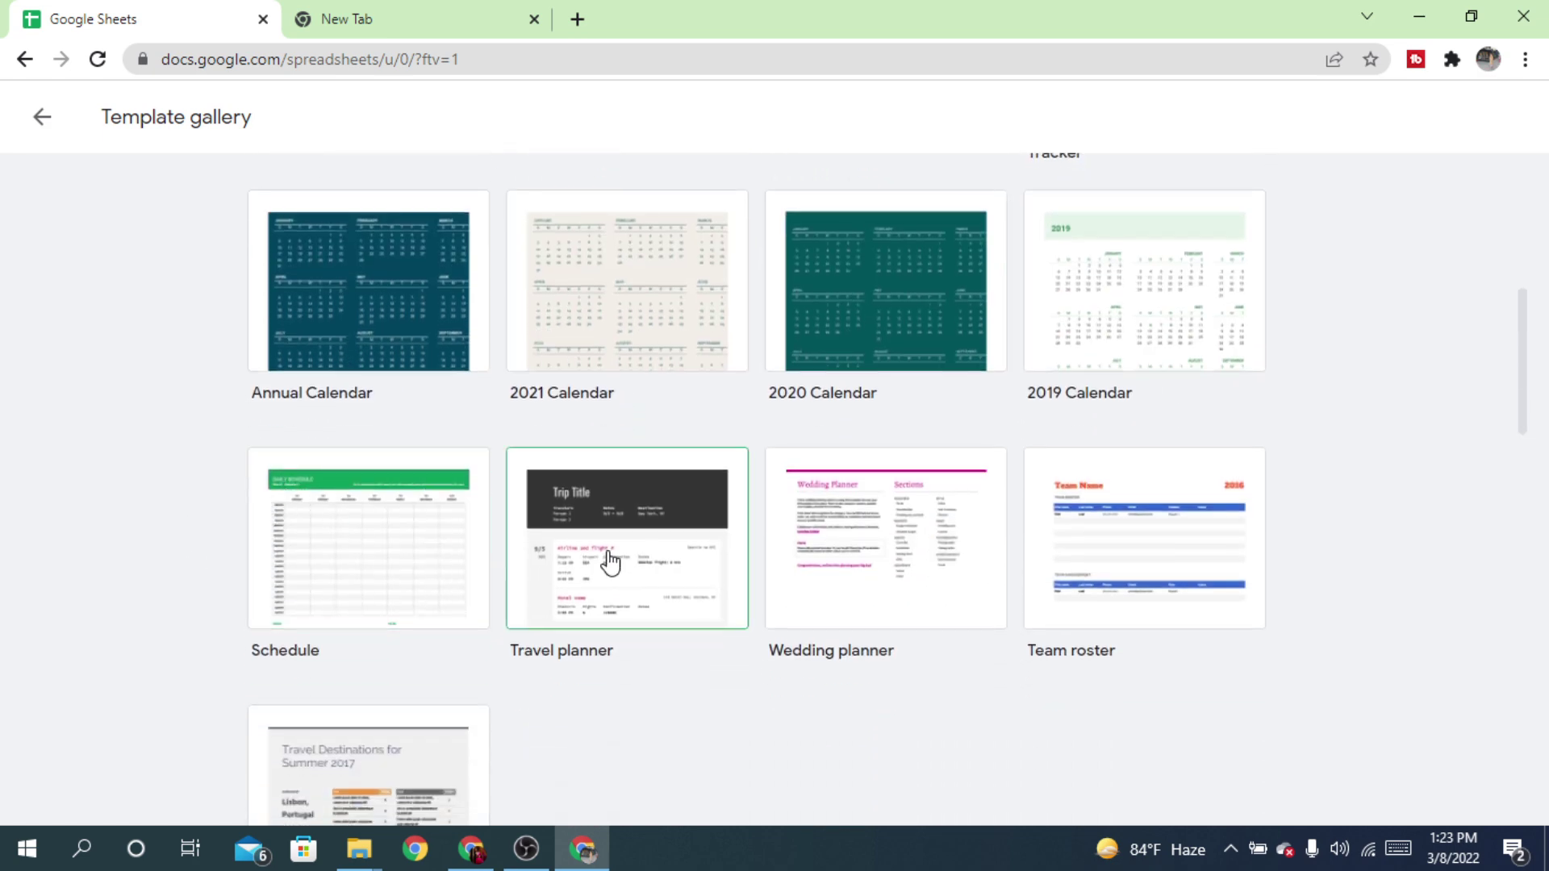
{"action": "scroll", "coordinate": [605, 558], "scroll_direction": "down", "scroll_amount": 2}
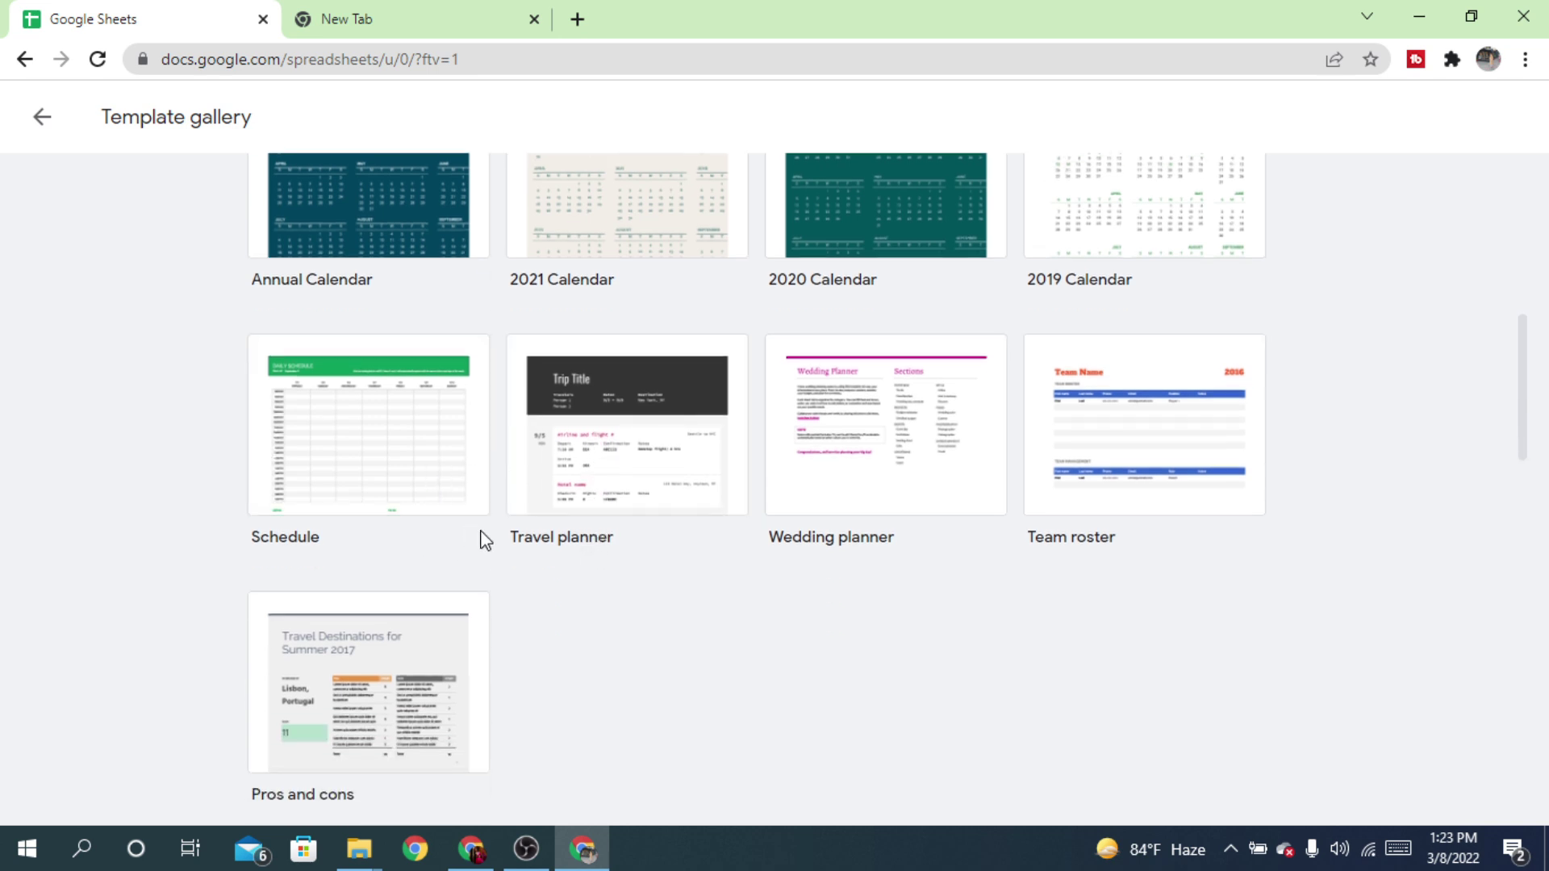
{"action": "scroll", "coordinate": [480, 535], "scroll_direction": "down", "scroll_amount": 2}
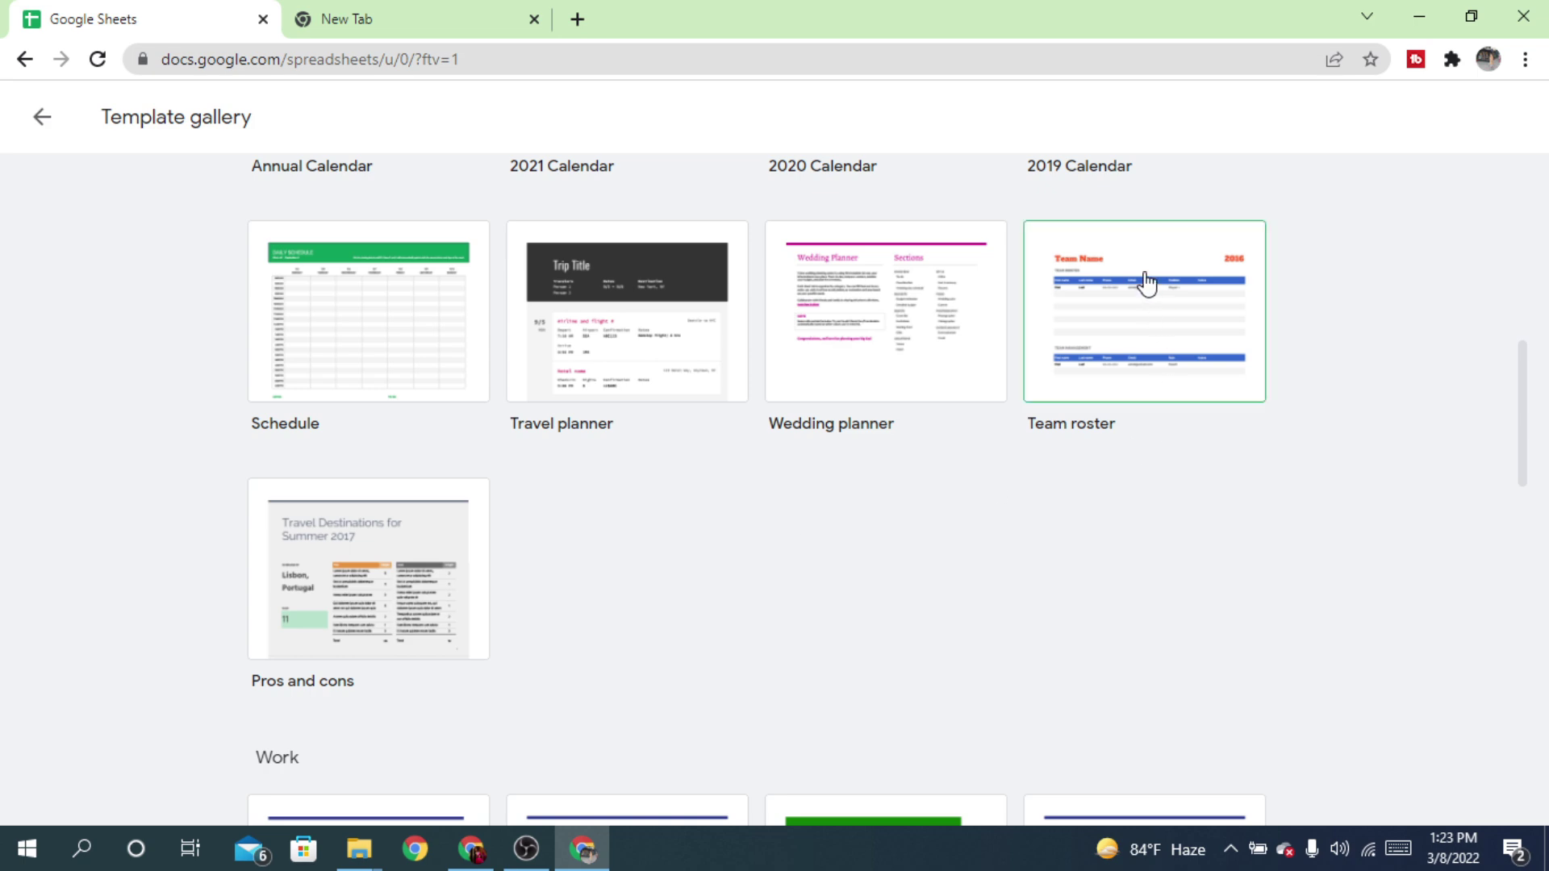
{"action": "scroll", "coordinate": [765, 308], "scroll_direction": "down", "scroll_amount": 5}
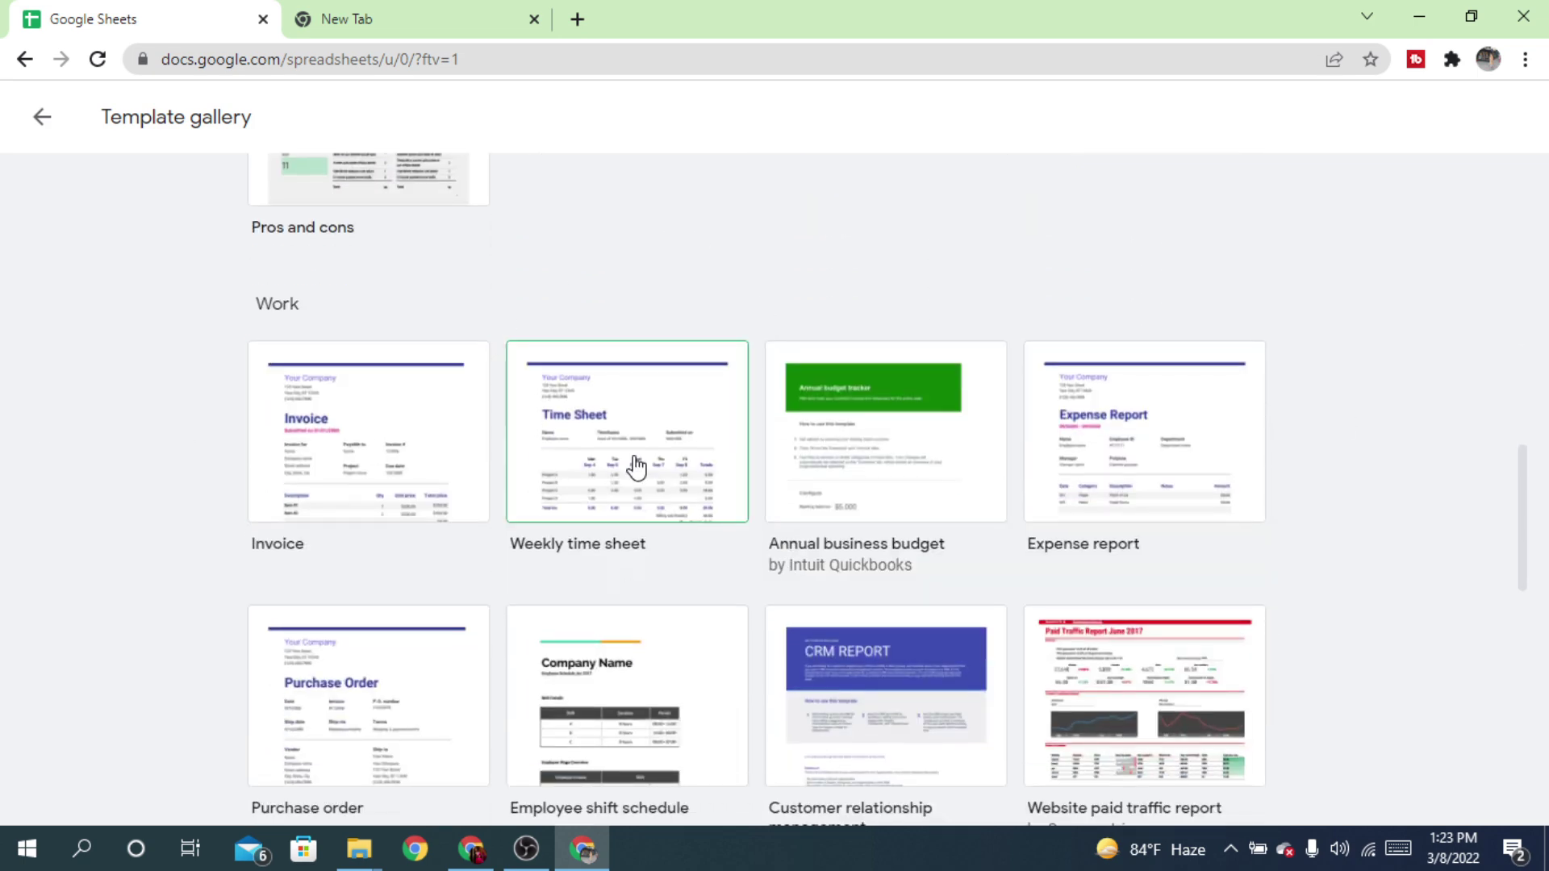
{"action": "scroll", "coordinate": [305, 605], "scroll_direction": "down", "scroll_amount": 2}
{"action": "scroll", "coordinate": [305, 605], "scroll_direction": "down", "scroll_amount": 10}
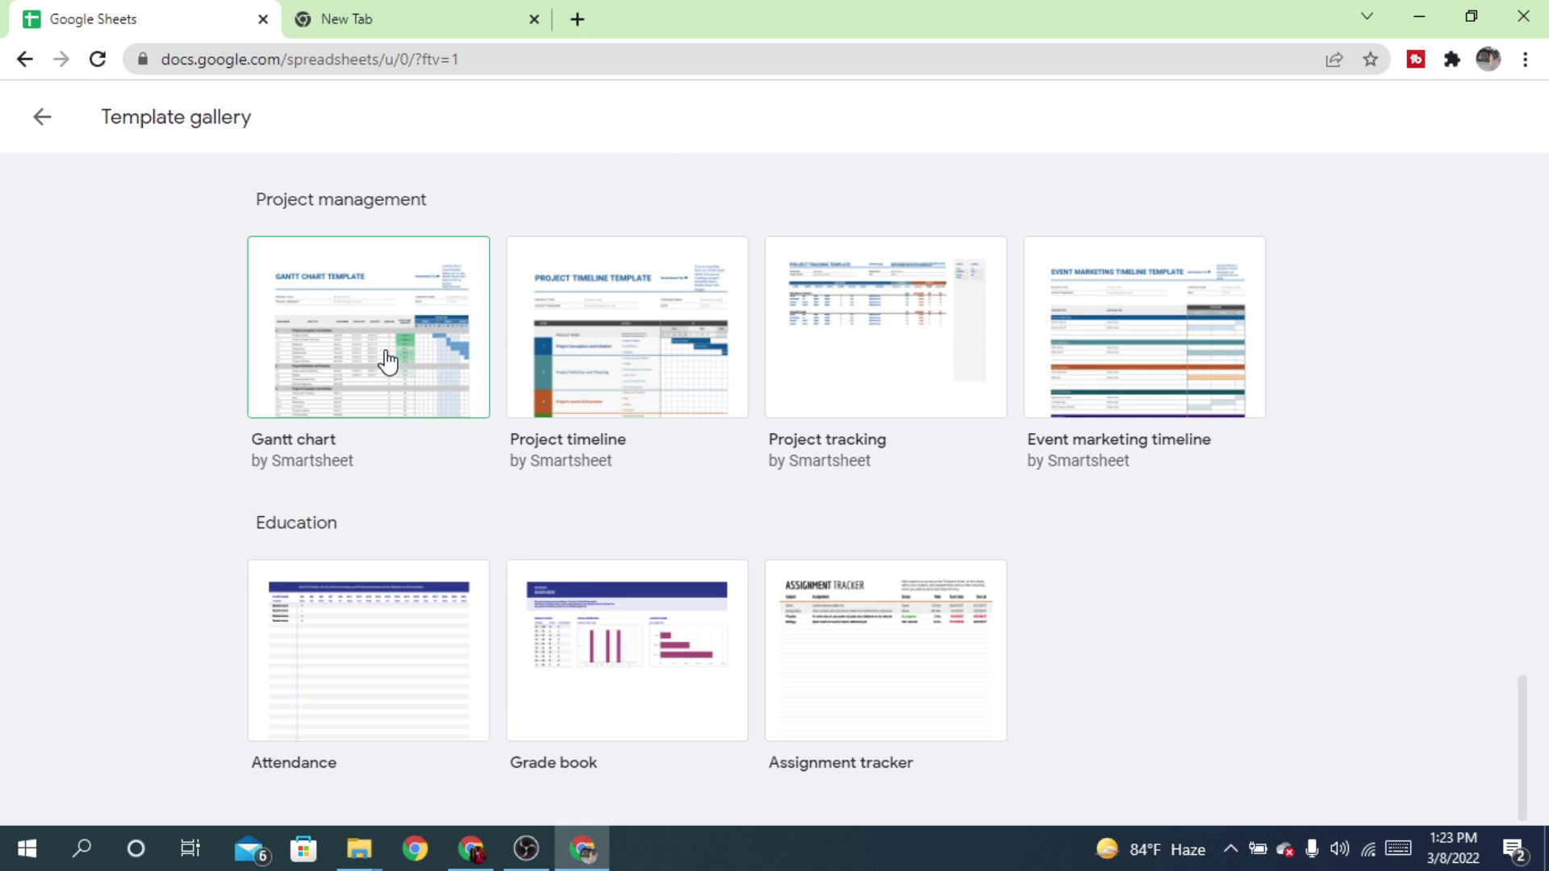
{"action": "scroll", "coordinate": [881, 301], "scroll_direction": "up", "scroll_amount": 3}
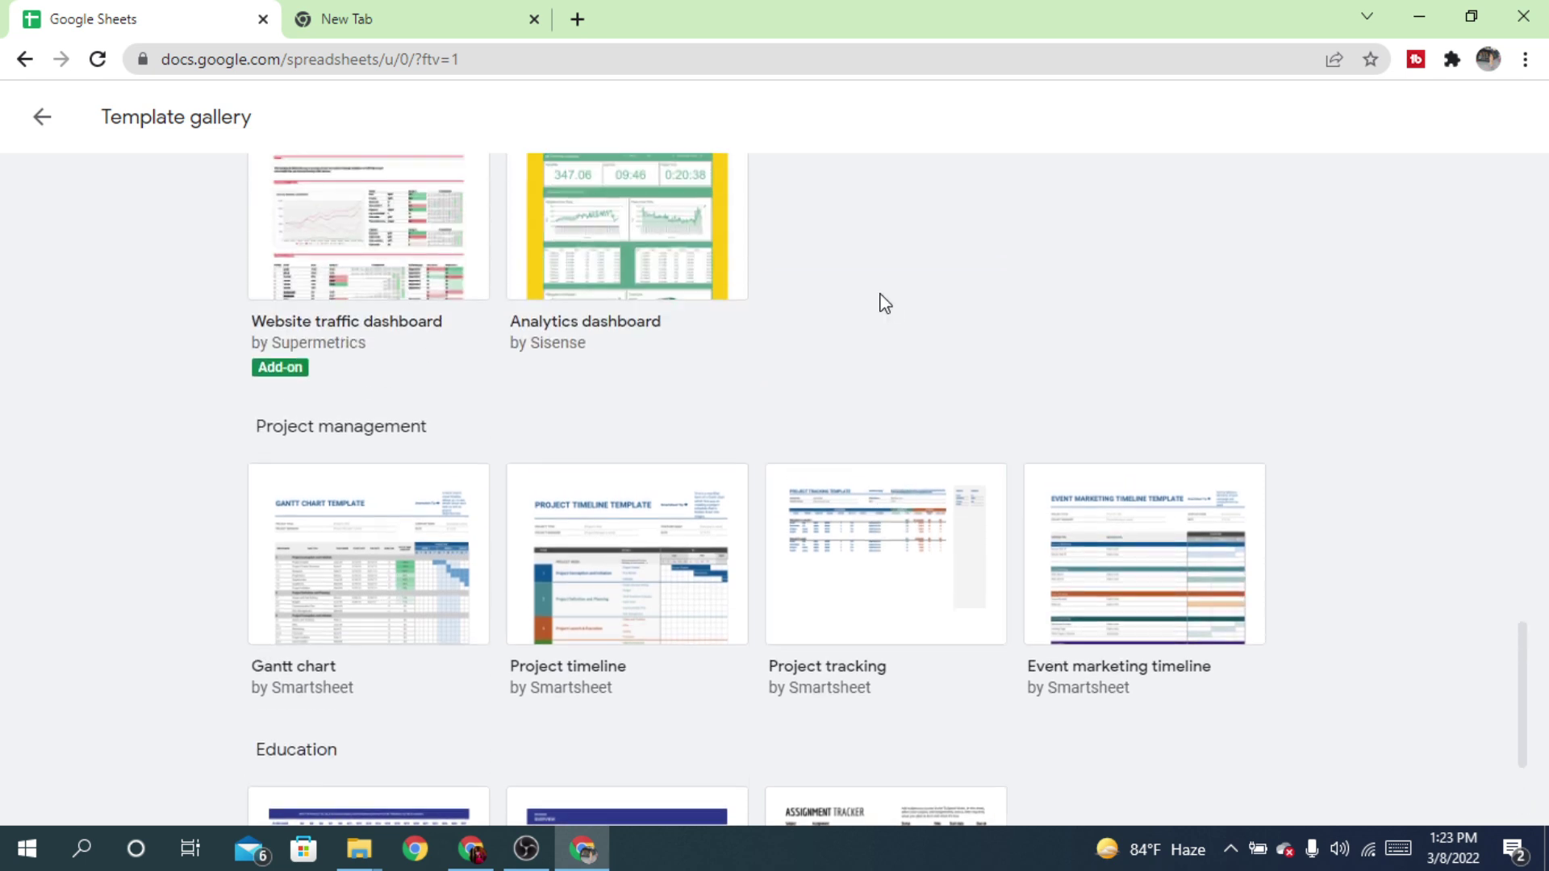
{"action": "scroll", "coordinate": [879, 301], "scroll_direction": "up", "scroll_amount": 8}
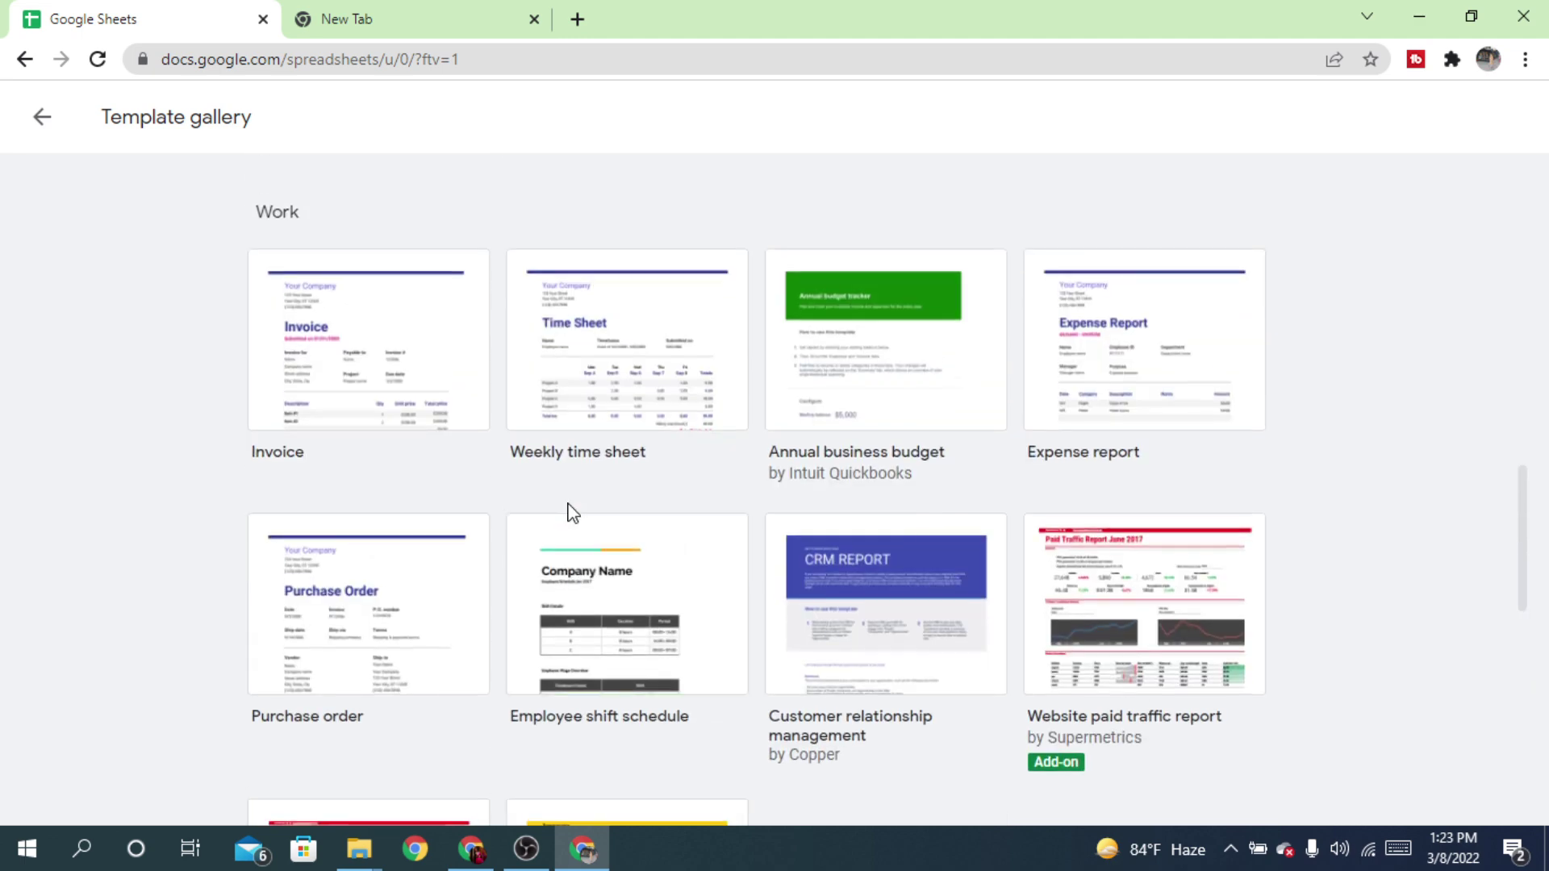
{"action": "scroll", "coordinate": [573, 500], "scroll_direction": "up", "scroll_amount": 5}
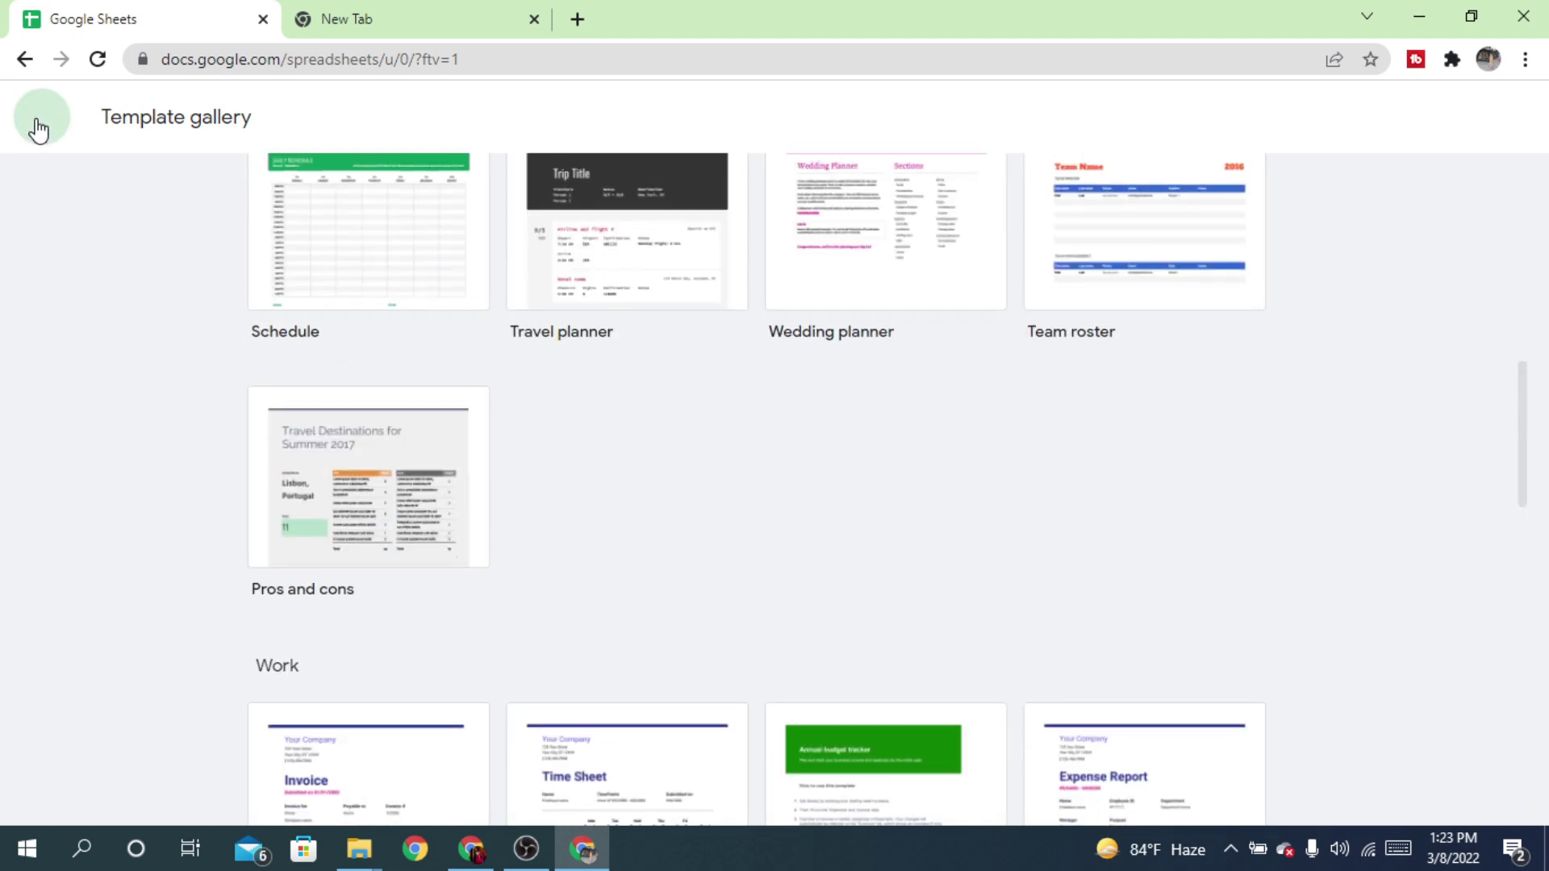
{"action": "left_click", "coordinate": [40, 118]}
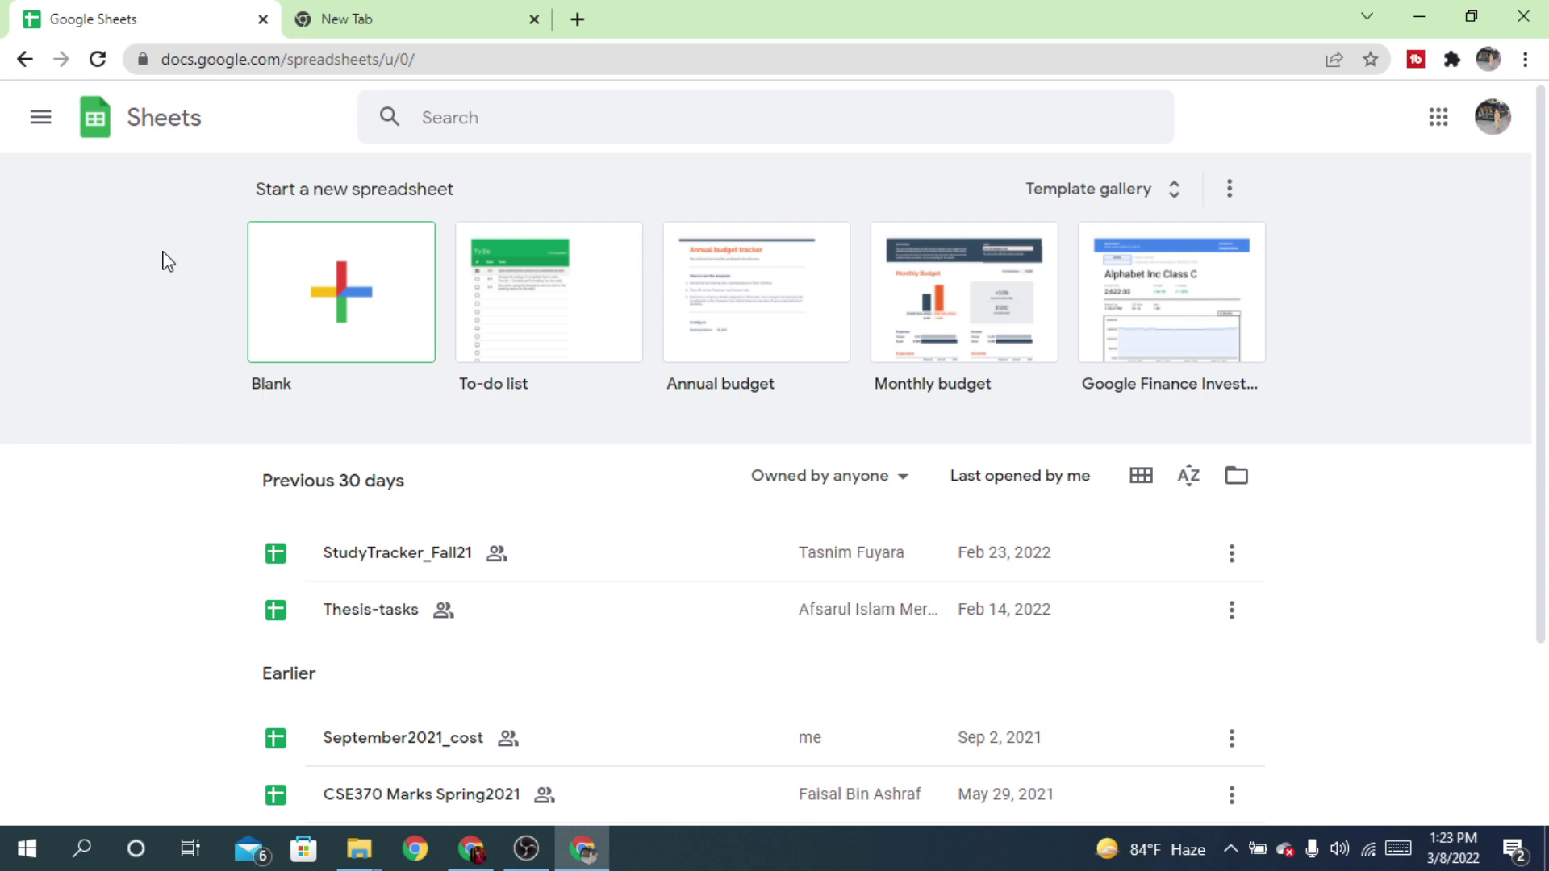
Start a blank Untitled spreadsheet and look over Sheet1, selecting cells in row 1
{"action": "left_click", "coordinate": [347, 303]}
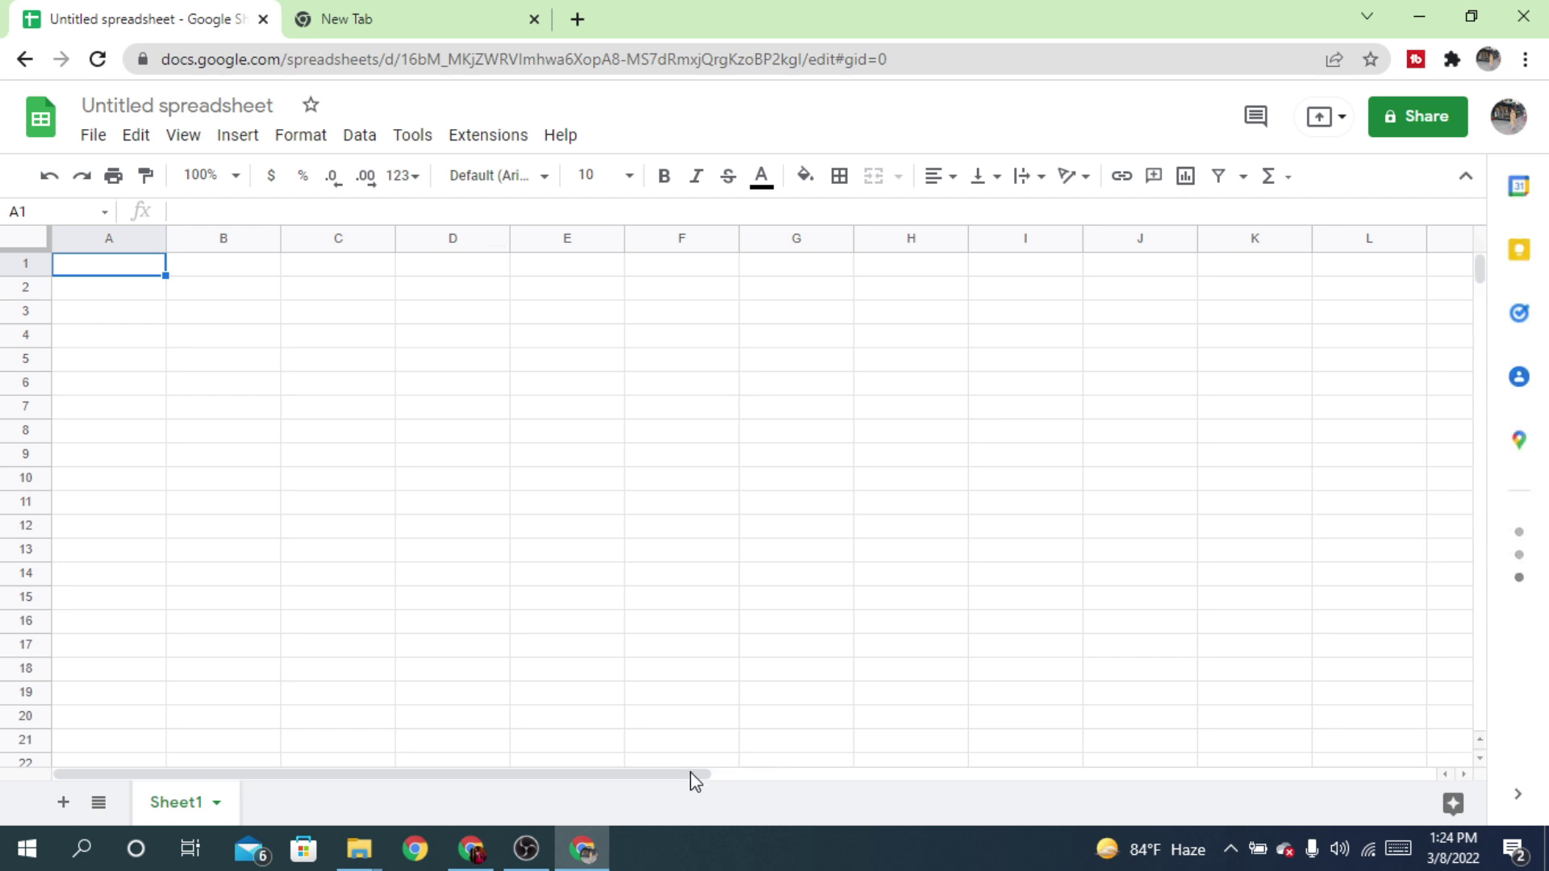
{"action": "left_click_drag", "start_coordinate": [686, 776], "coordinate": [4, 696]}
{"action": "scroll", "coordinate": [27, 678], "scroll_direction": "down", "scroll_amount": 5}
{"action": "scroll", "coordinate": [28, 695], "scroll_direction": "down", "scroll_amount": 20}
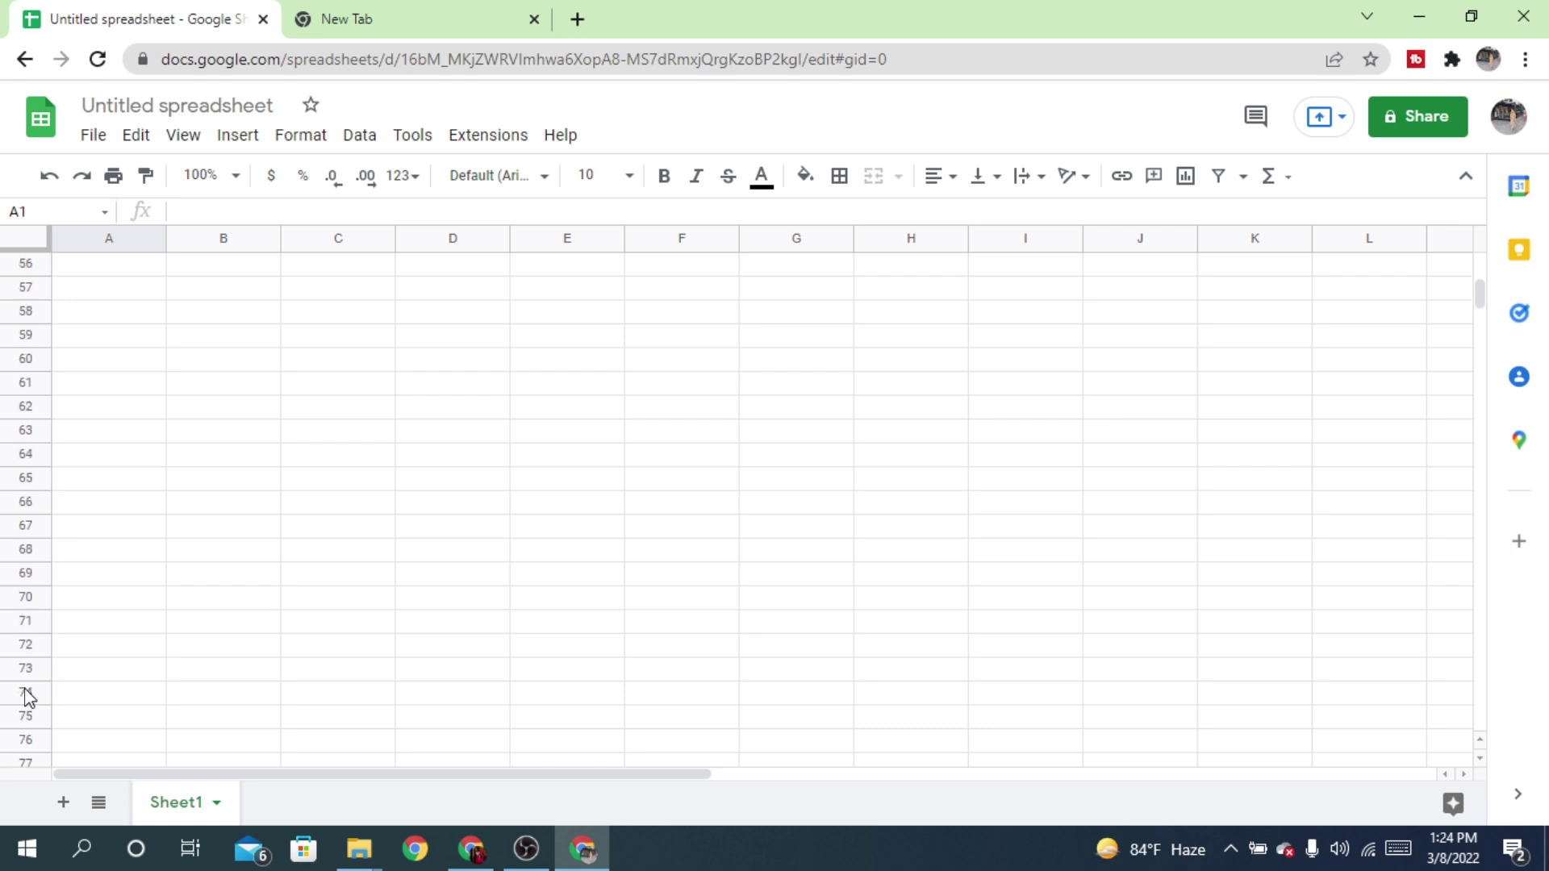
{"action": "scroll", "coordinate": [29, 695], "scroll_direction": "down", "scroll_amount": 20}
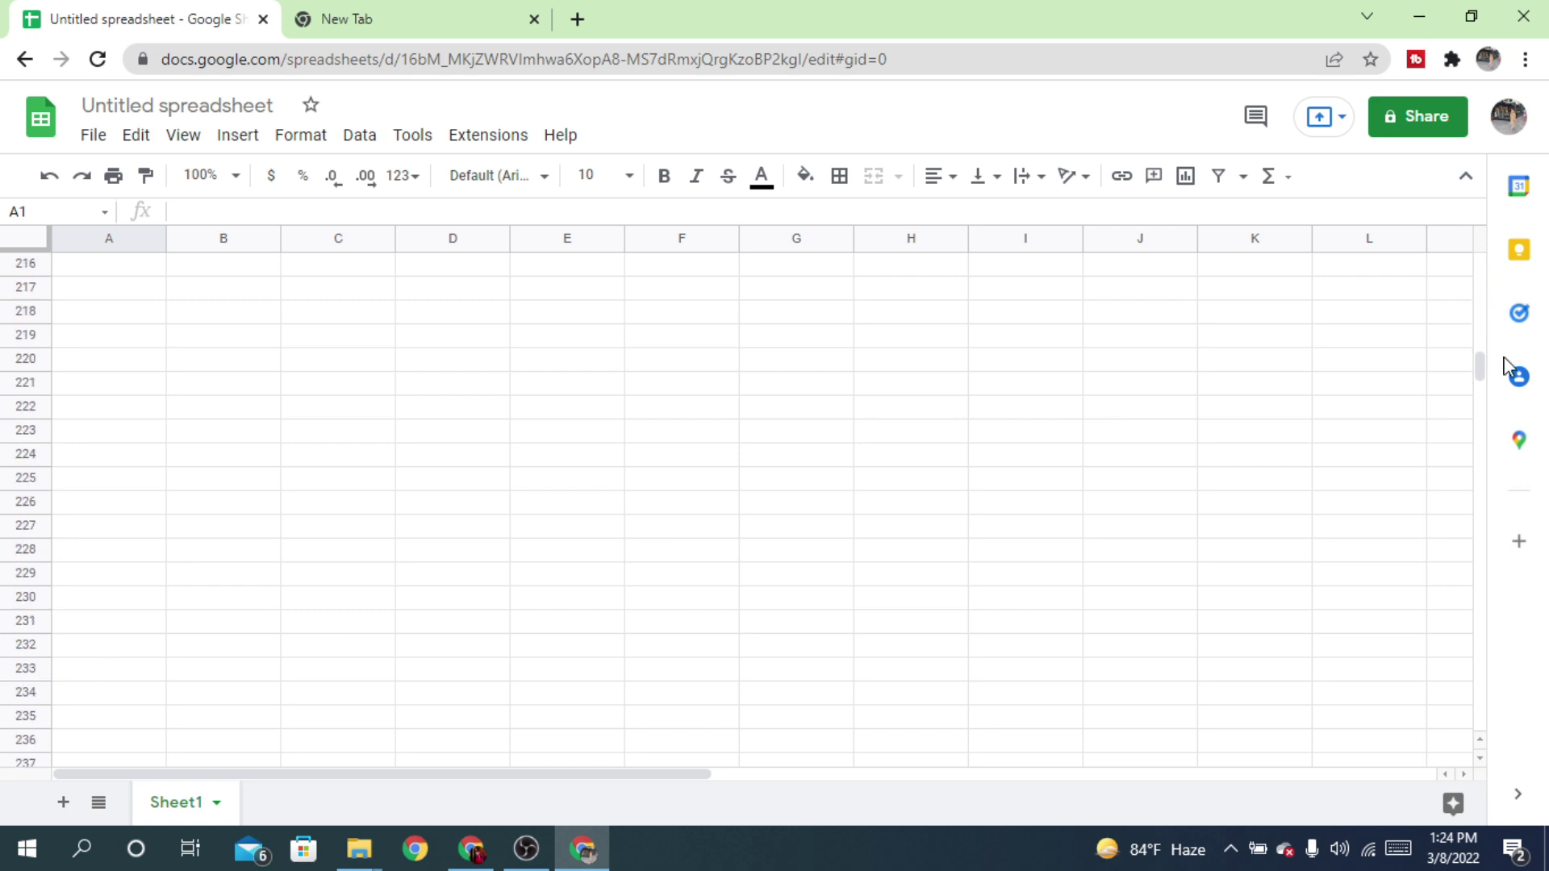
{"action": "left_click_drag", "start_coordinate": [1479, 365], "coordinate": [1499, 264]}
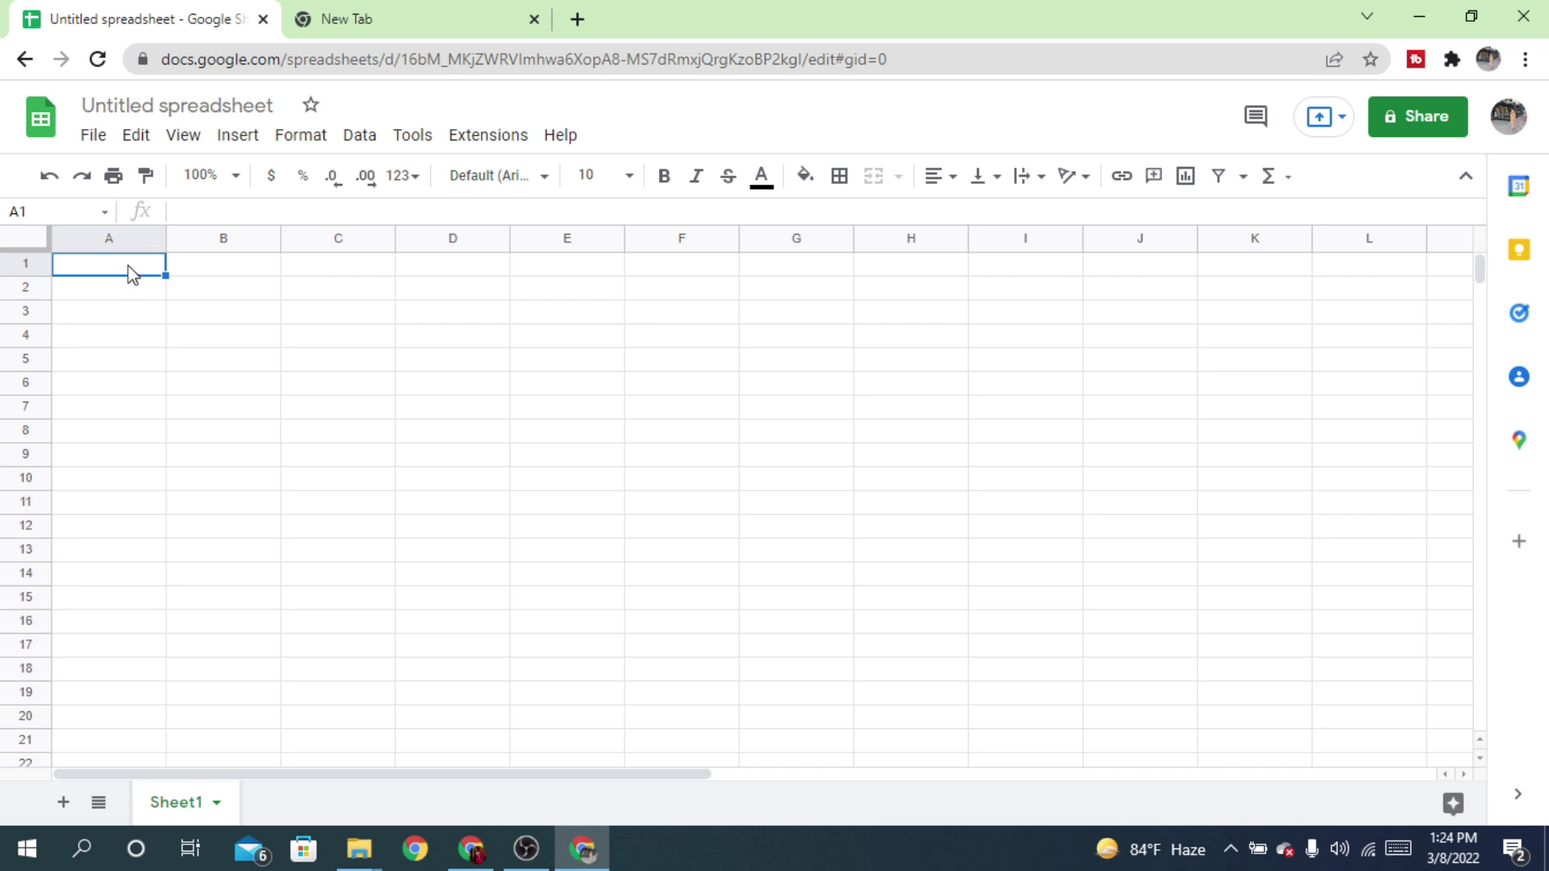
{"action": "left_click", "coordinate": [425, 266]}
{"action": "left_click", "coordinate": [149, 268]}
{"action": "left_click", "coordinate": [558, 268]}
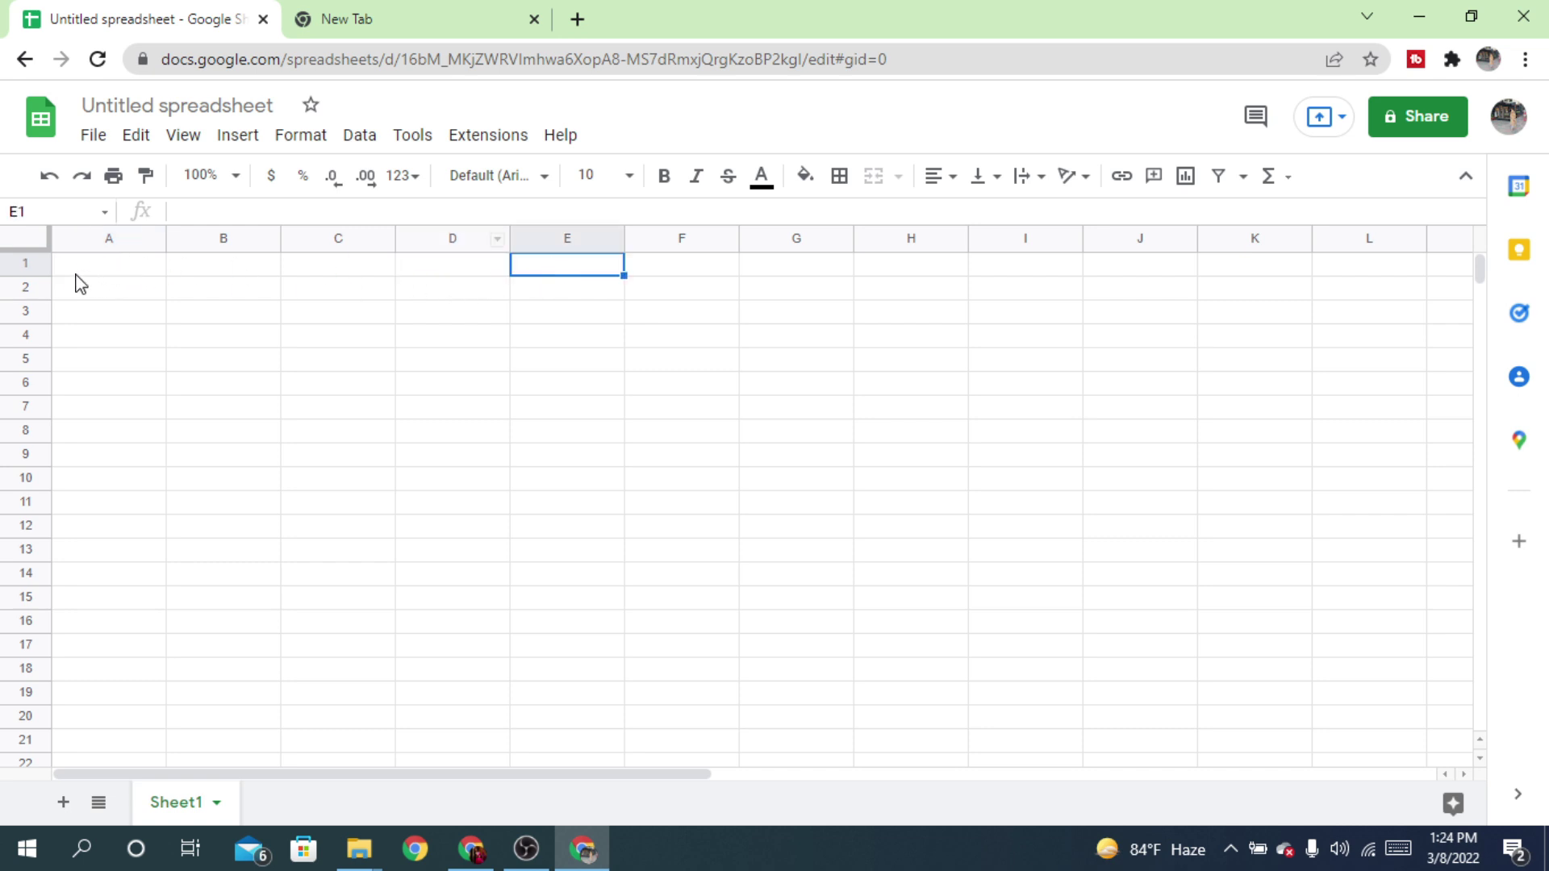
{"action": "left_click", "coordinate": [127, 272]}
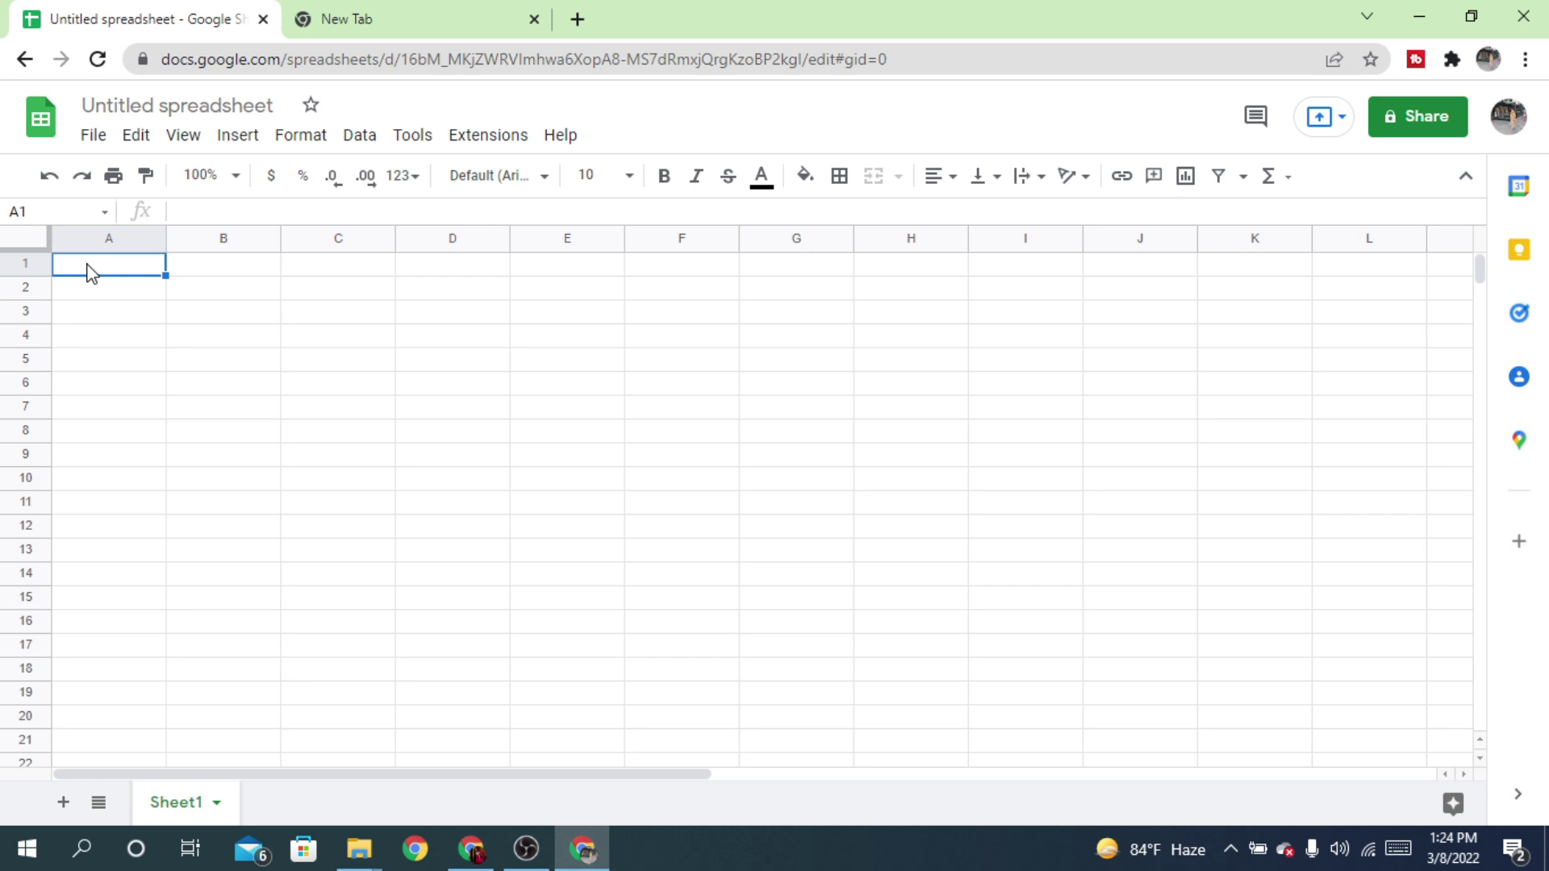
Merge cells A1 through H1 and enter the title 'Daily expenses'
{"action": "left_click", "coordinate": [194, 269], "text": "shift"}
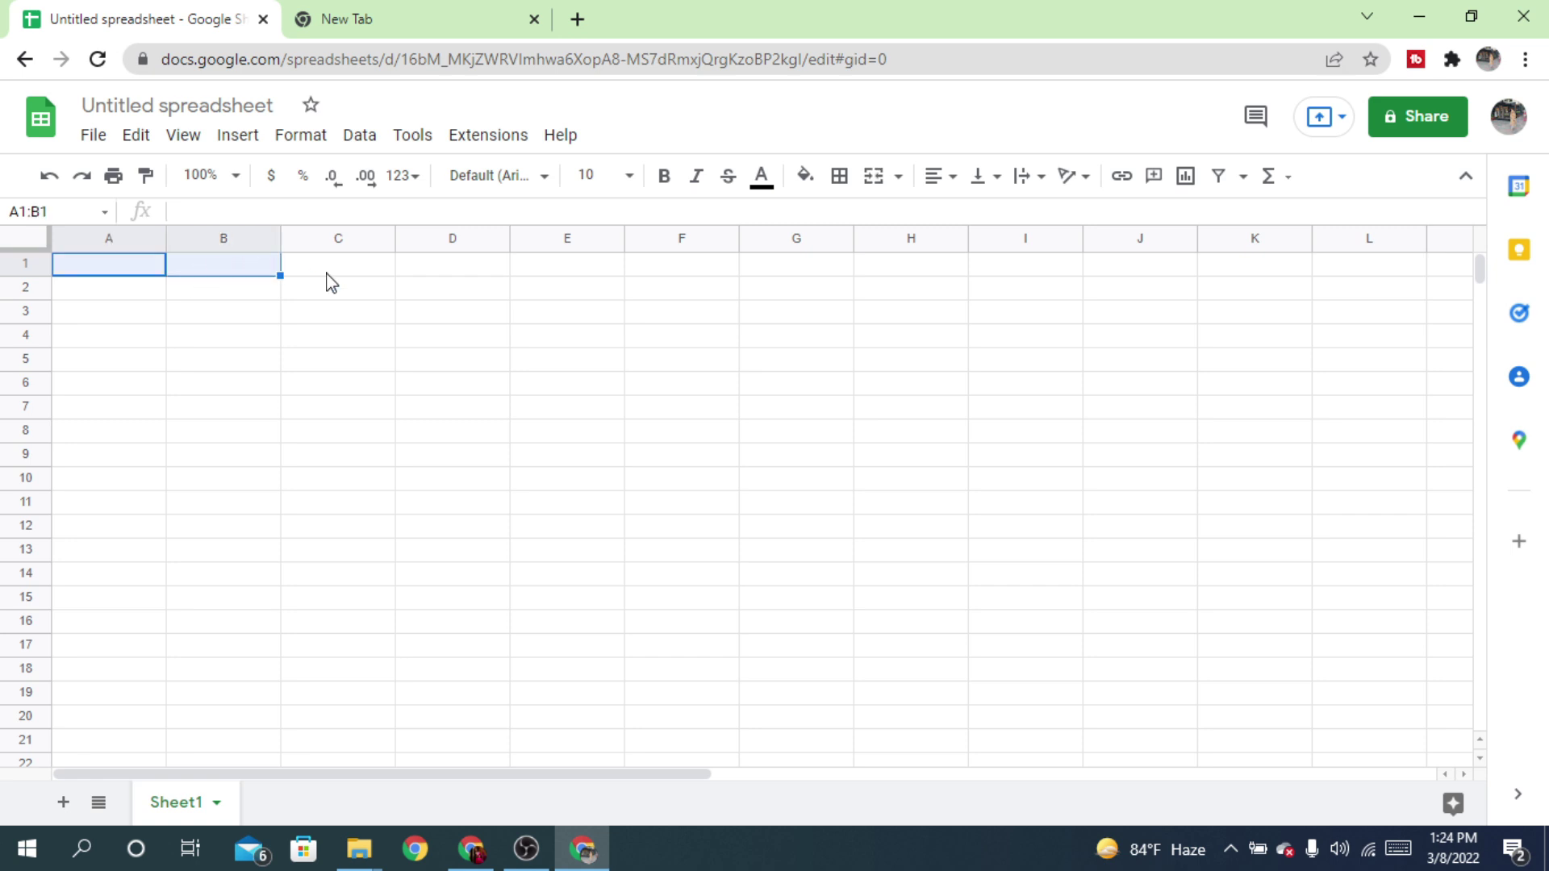
{"action": "left_click_drag", "start_coordinate": [327, 272], "coordinate": [897, 277]}
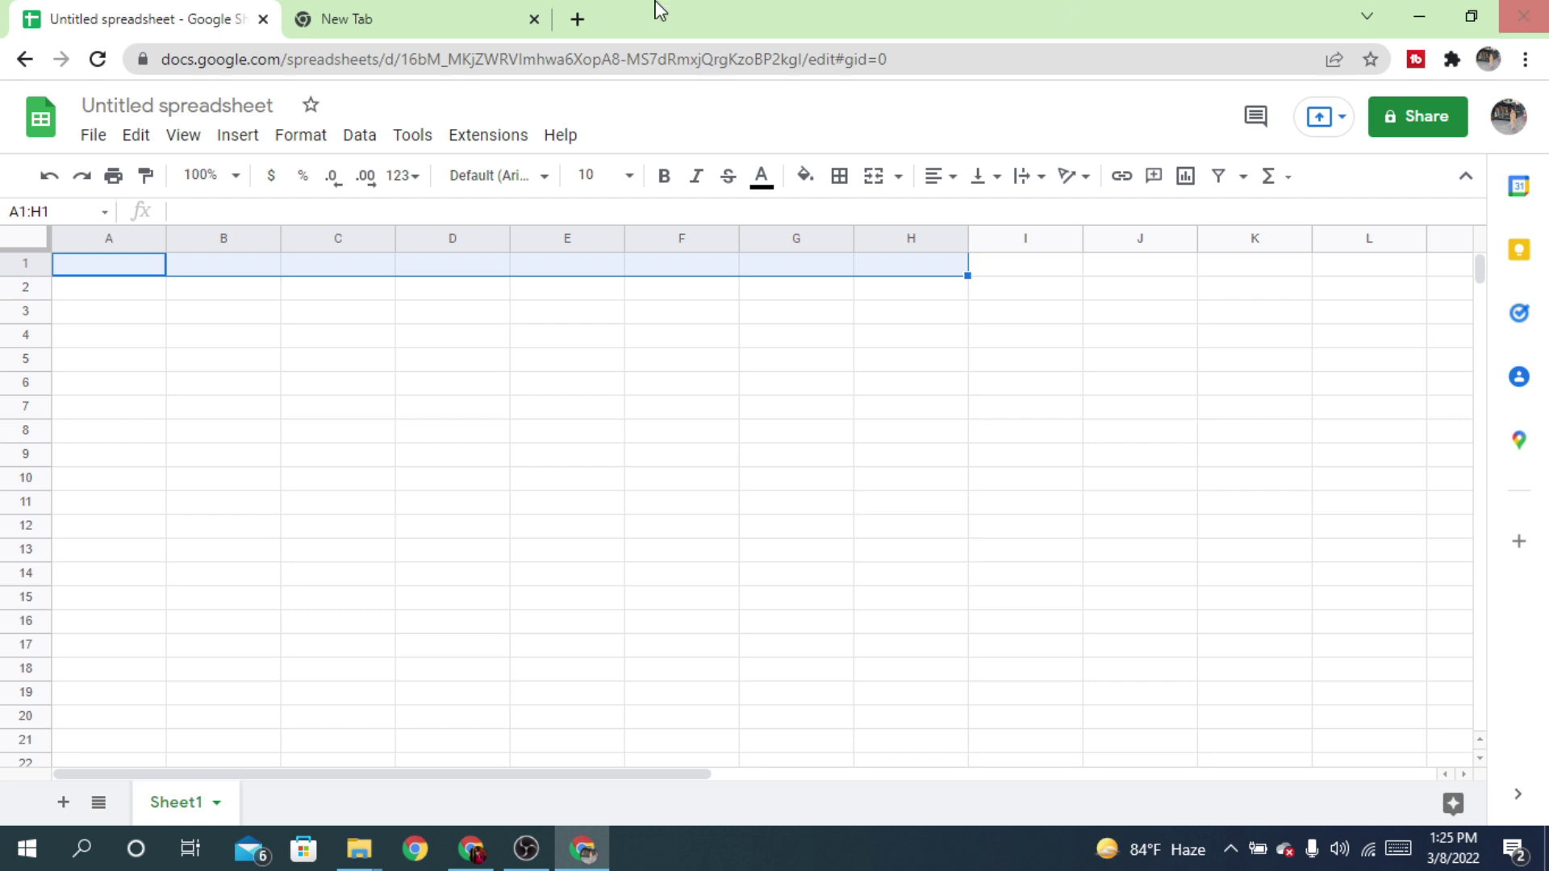
{"action": "left_click", "coordinate": [885, 179]}
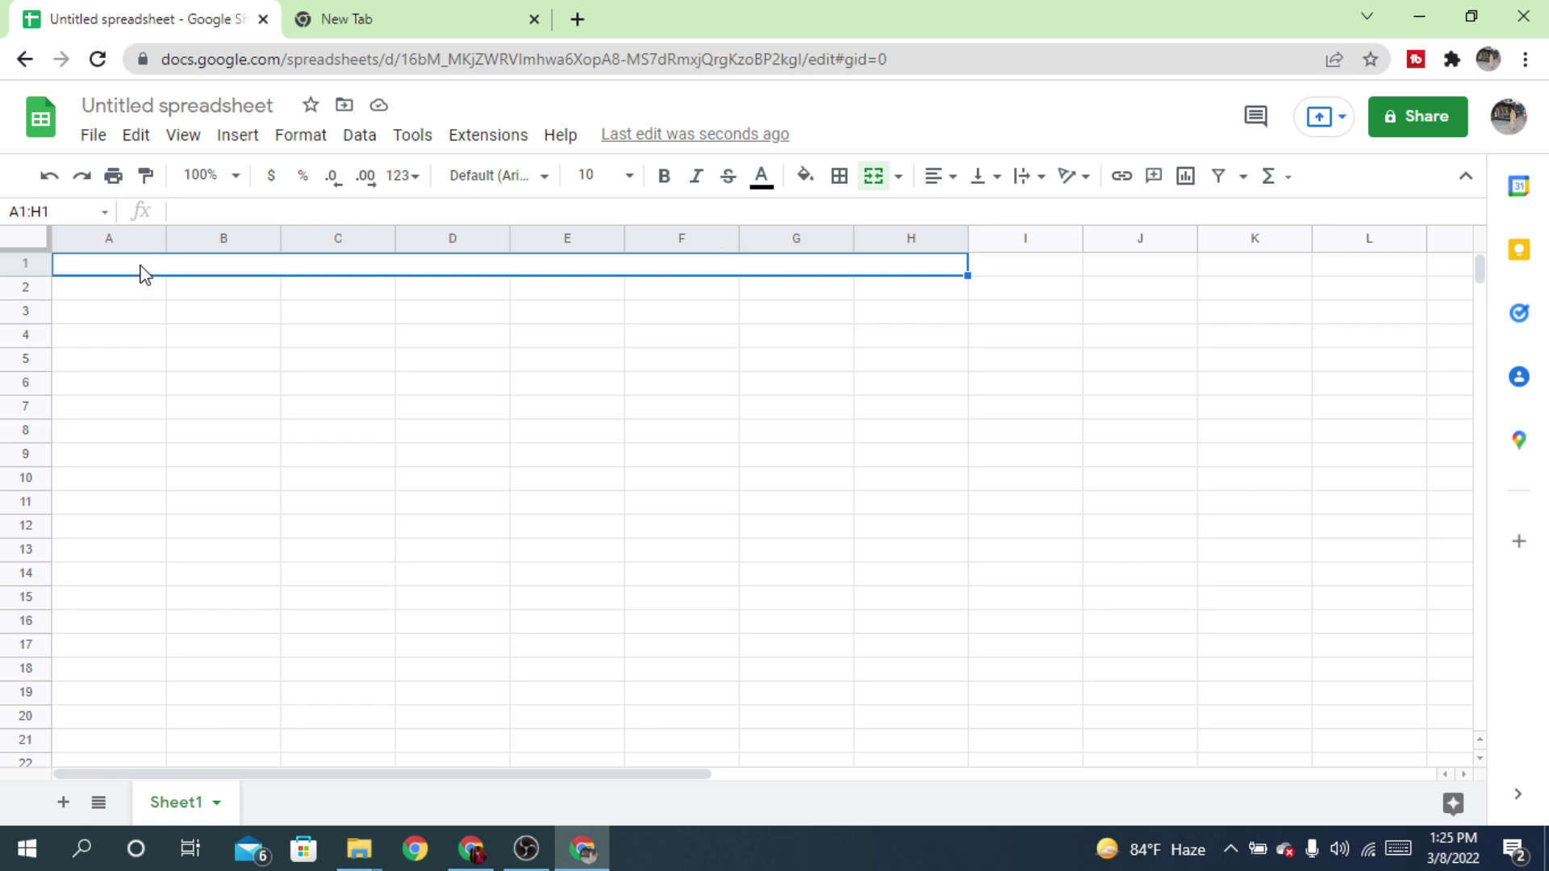
{"action": "left_click", "coordinate": [375, 274]}
{"action": "double_click", "coordinate": [373, 266]}
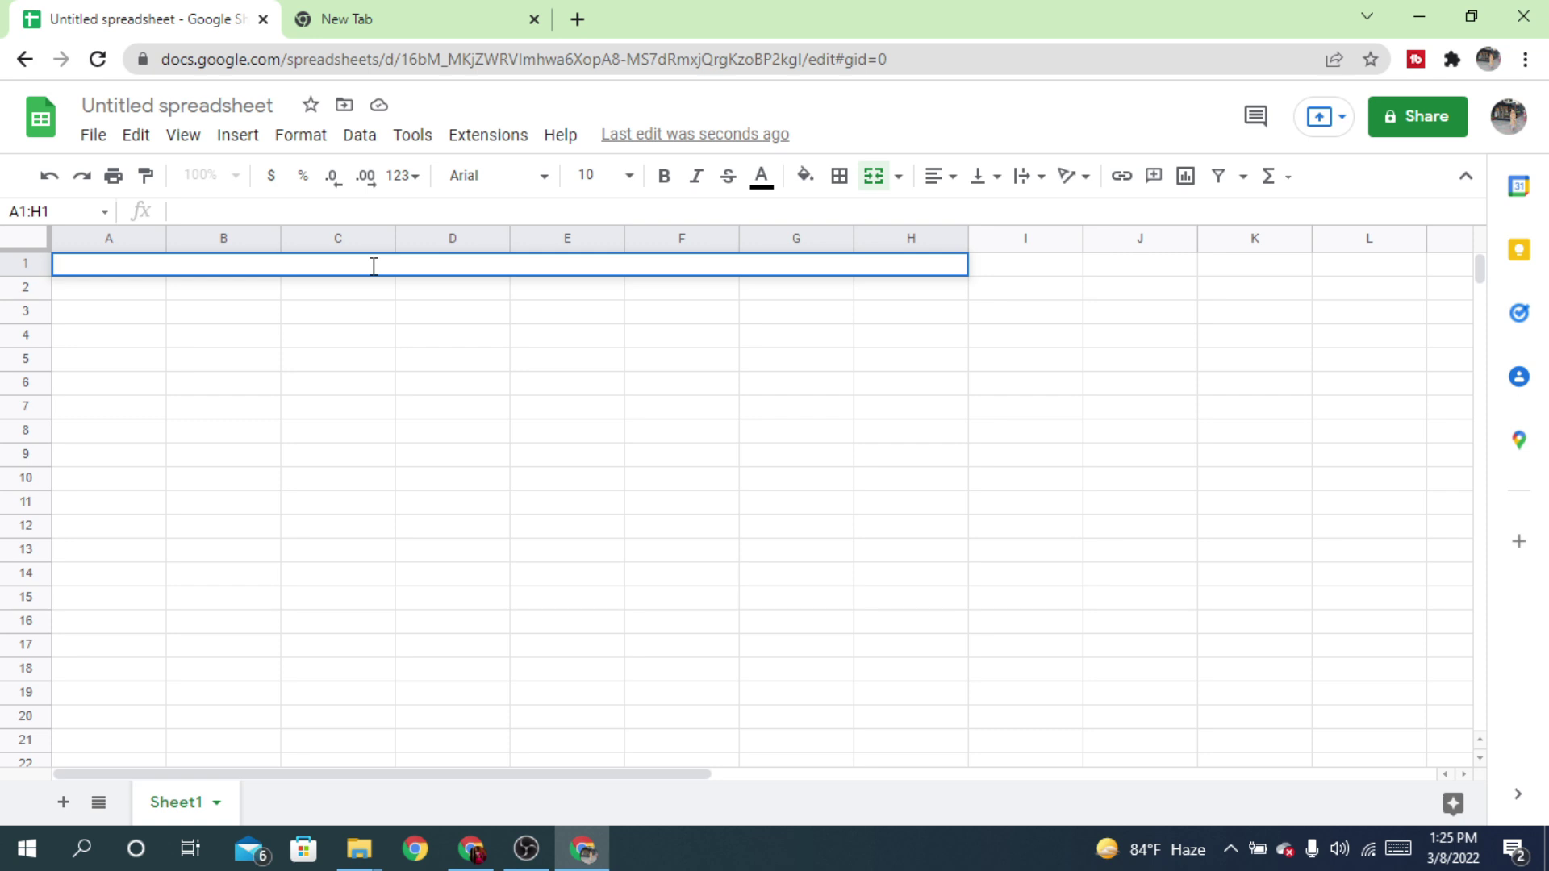
{"action": "type", "text": "Mon"}
{"action": "key", "text": "BackSpace"}
{"action": "key", "text": "BackSpace"}
{"action": "key", "text": "BackSpace"}
{"action": "key", "text": "BackSpace"}
{"action": "key", "text": "BackSpace"}
{"action": "key", "text": "BackSpace"}
{"action": "type", "text": "Daily expens"}
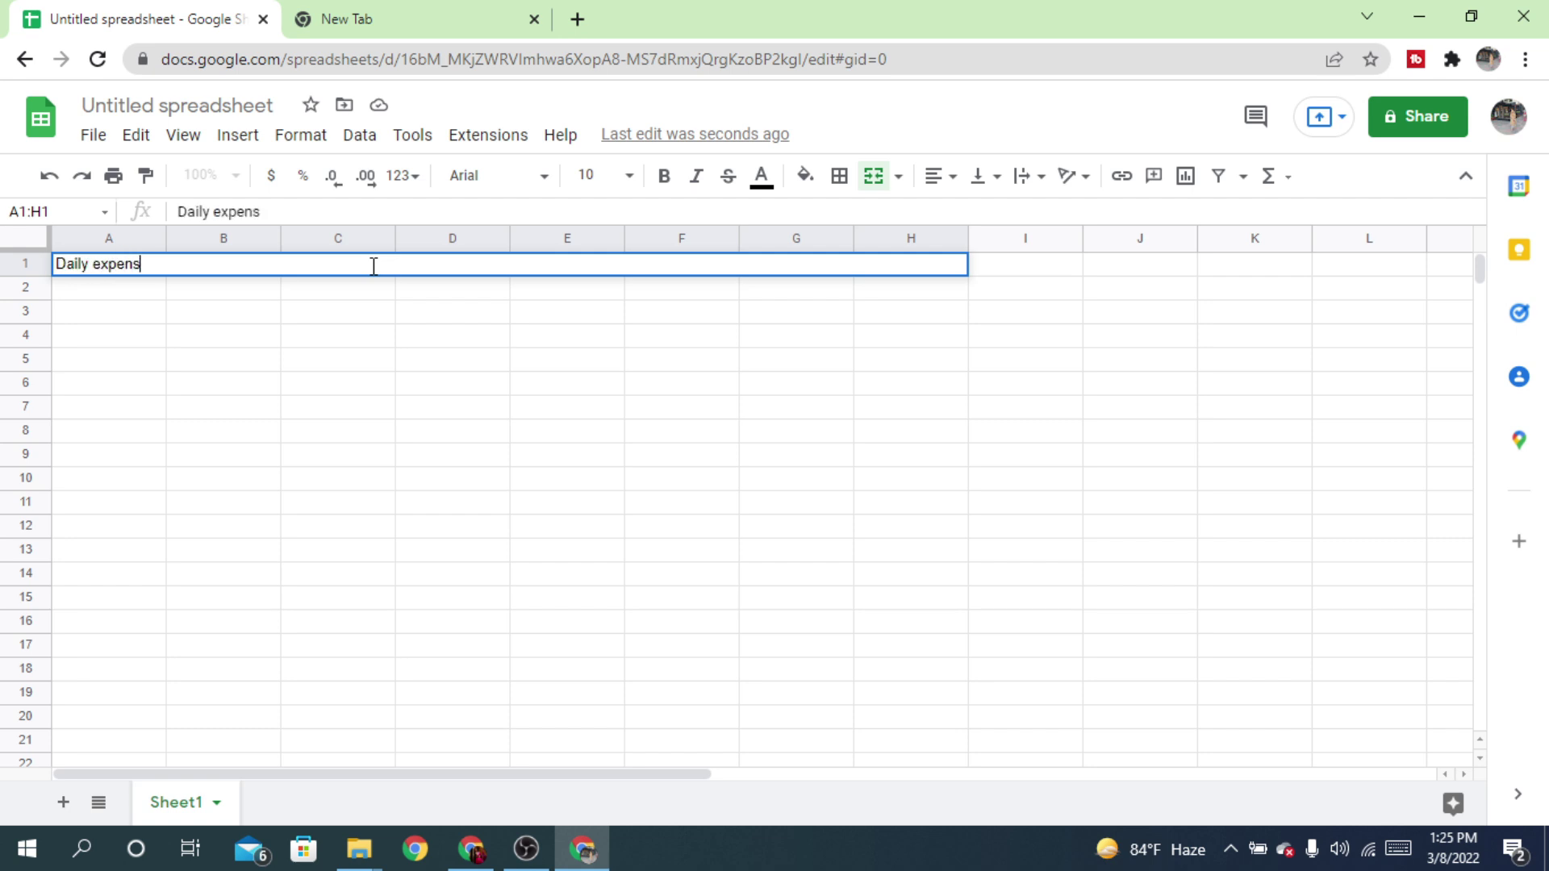
{"action": "type", "text": "es"}
Centre the 'Daily expenses' title horizontally in the merged cell
{"action": "left_click_drag", "start_coordinate": [189, 263], "coordinate": [7, 255]}
{"action": "left_click", "coordinate": [950, 176]}
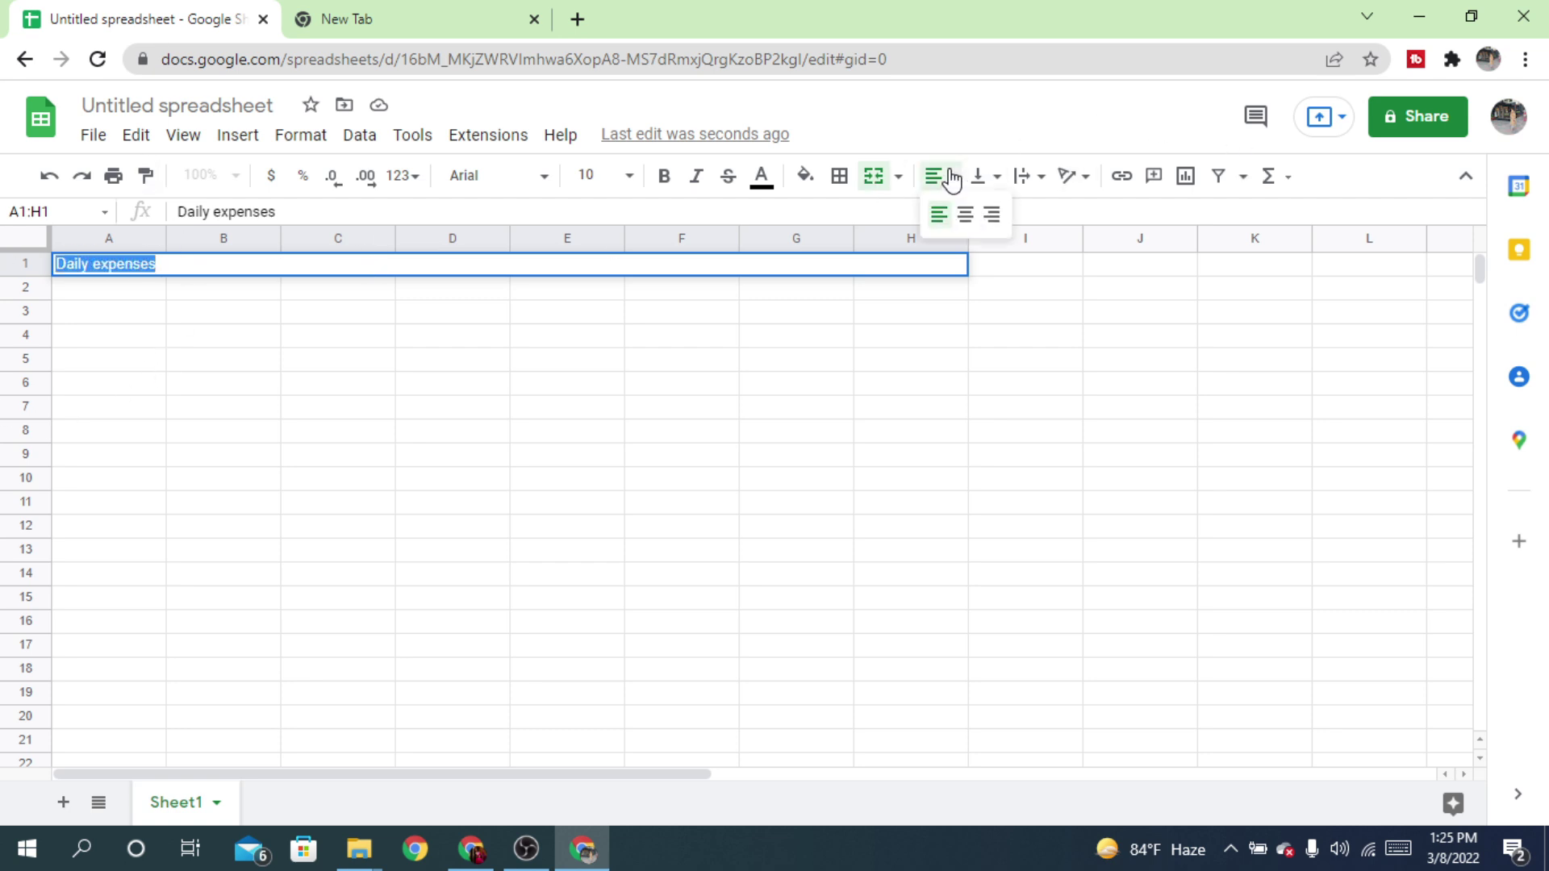
{"action": "left_click", "coordinate": [965, 215]}
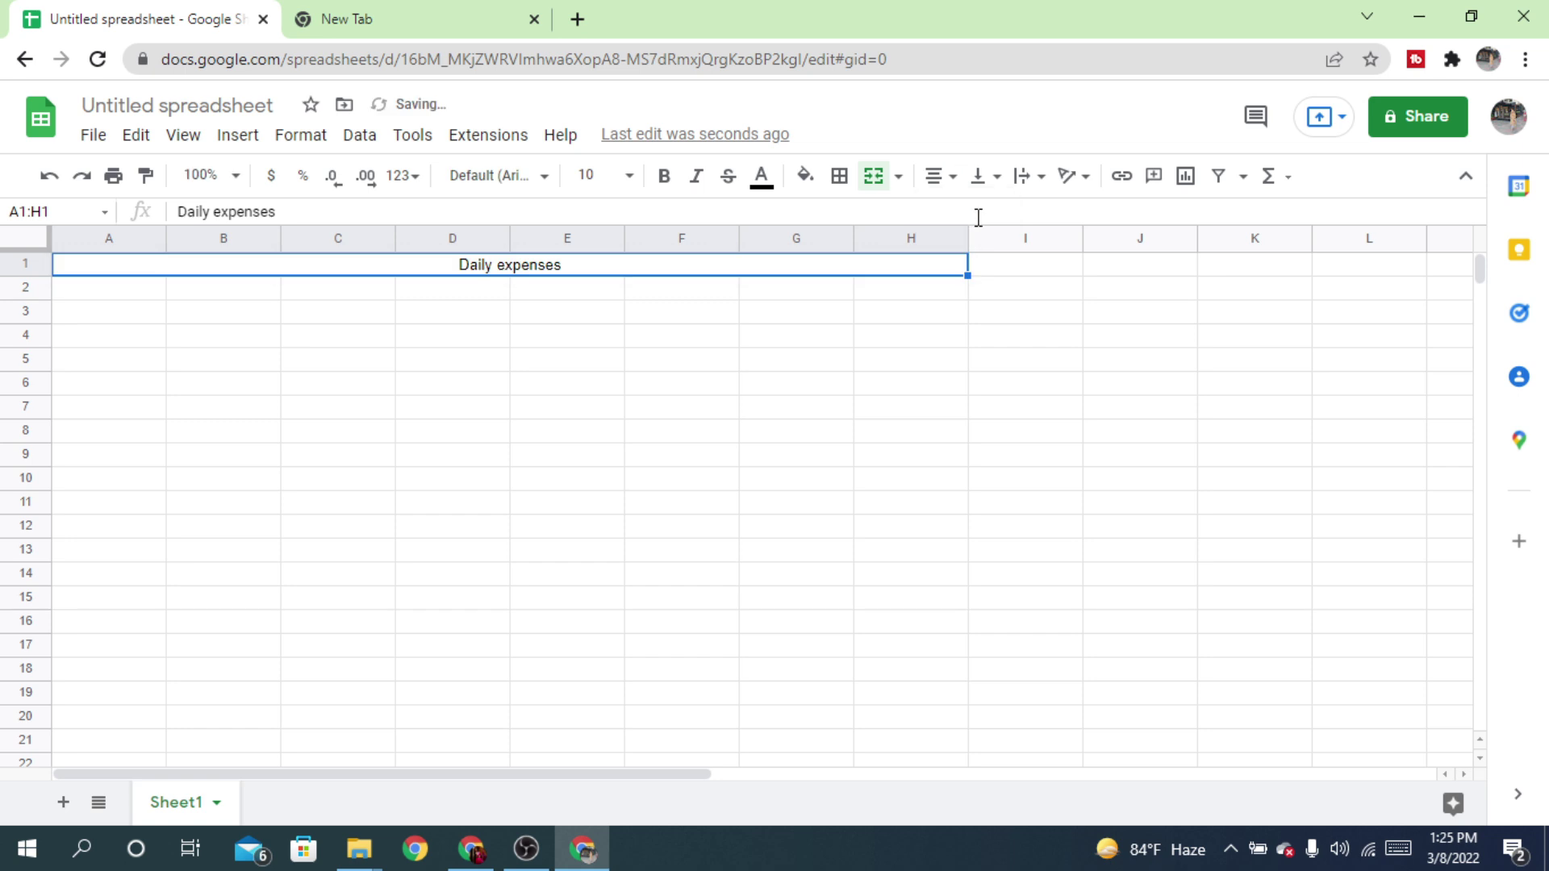
{"action": "double_click", "coordinate": [533, 263]}
{"action": "key", "text": "ctrl+a"}
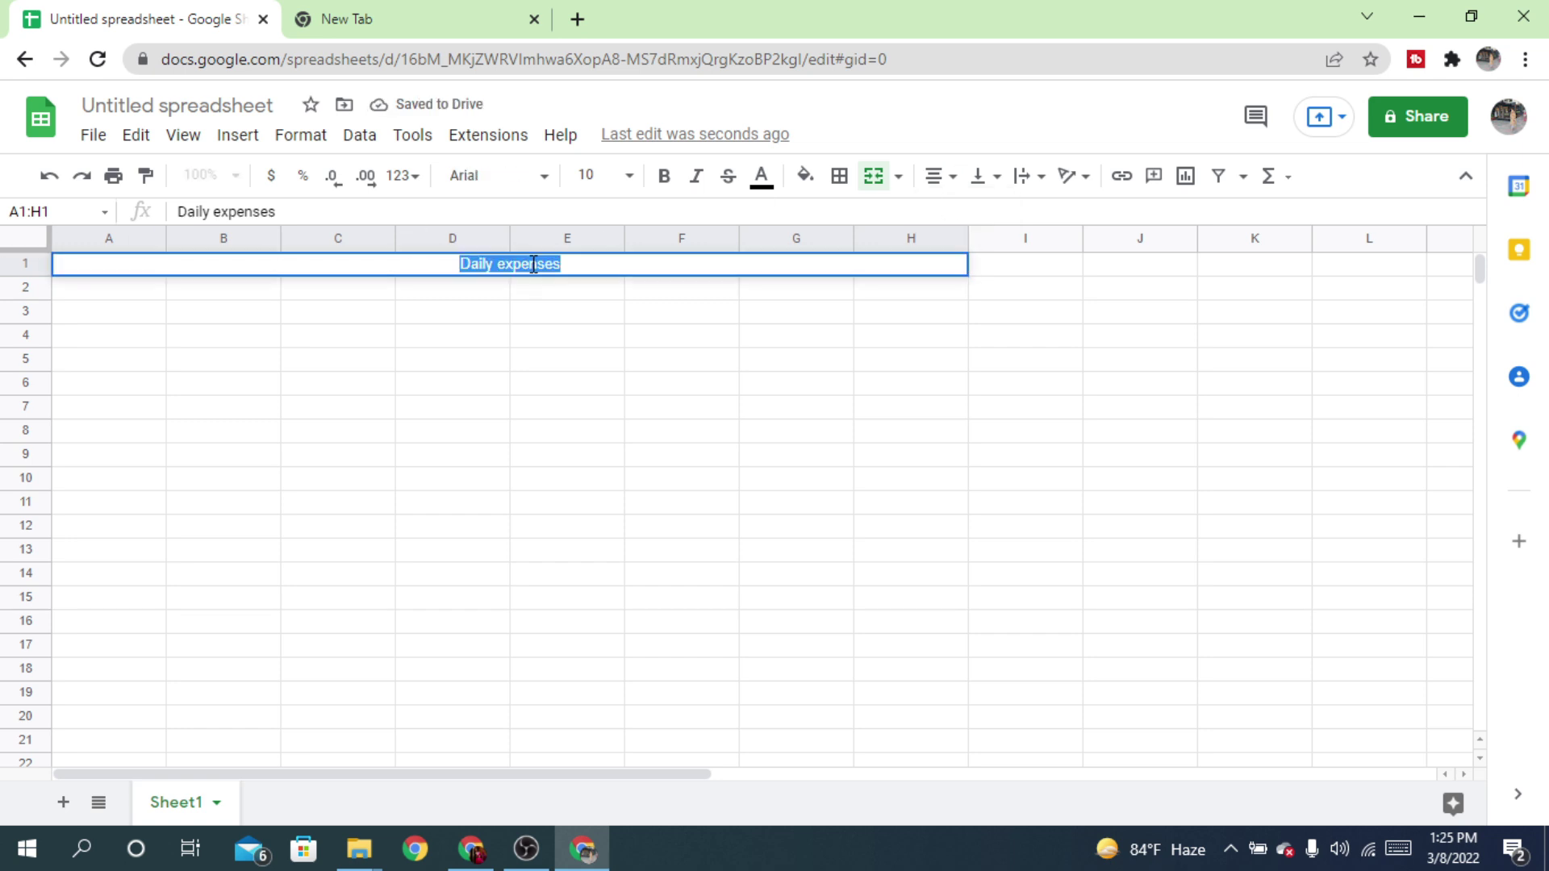
Make the title bold at size 14 and heighten row 1
{"action": "left_click", "coordinate": [665, 178]}
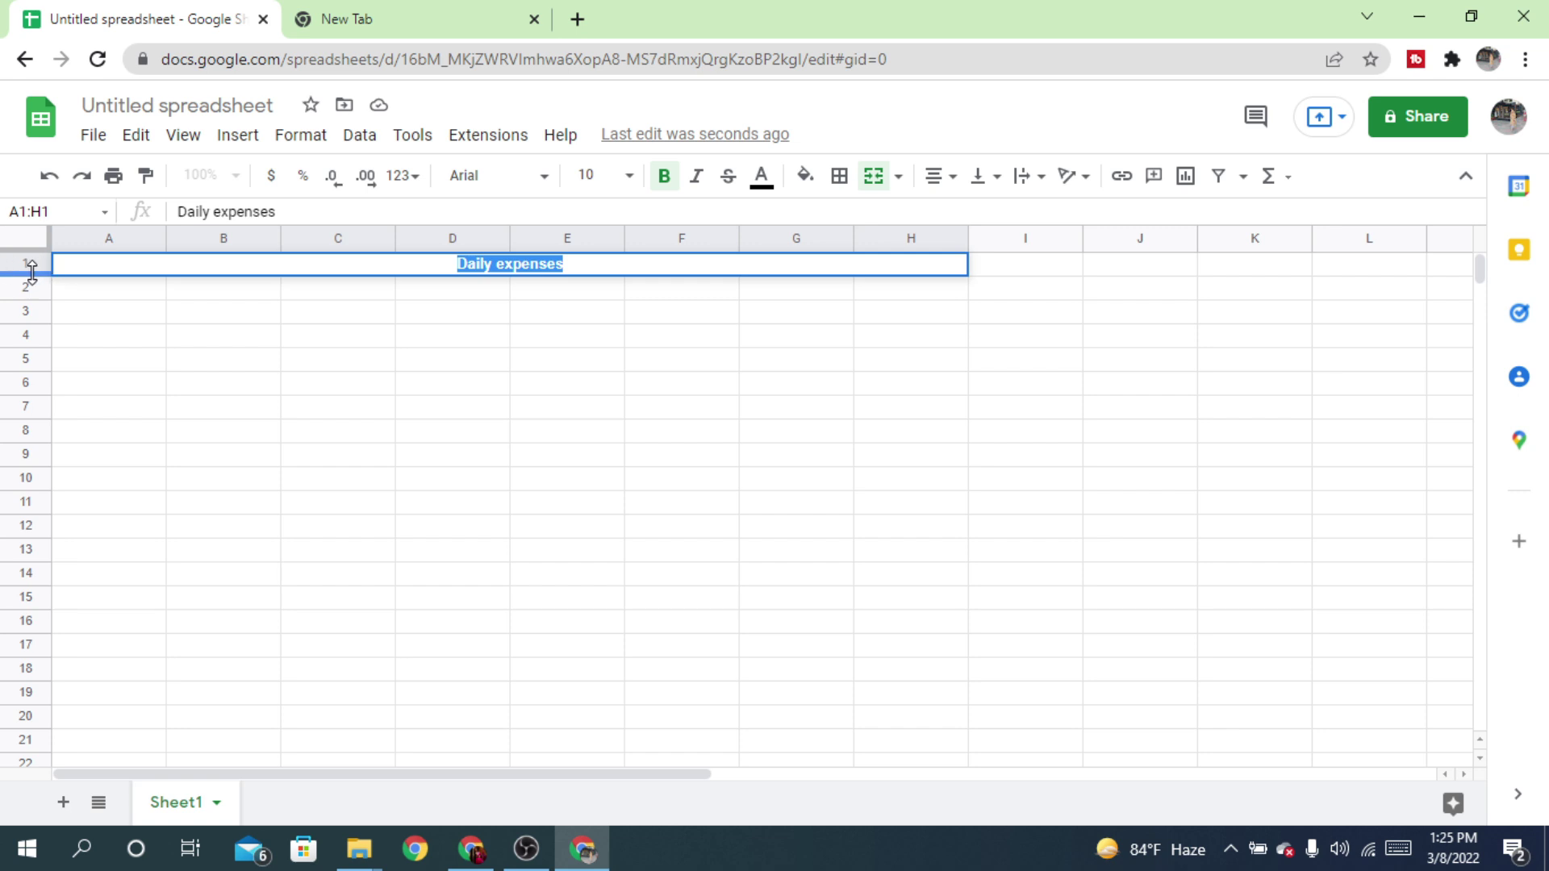
{"action": "left_click_drag", "start_coordinate": [31, 270], "coordinate": [31, 292]}
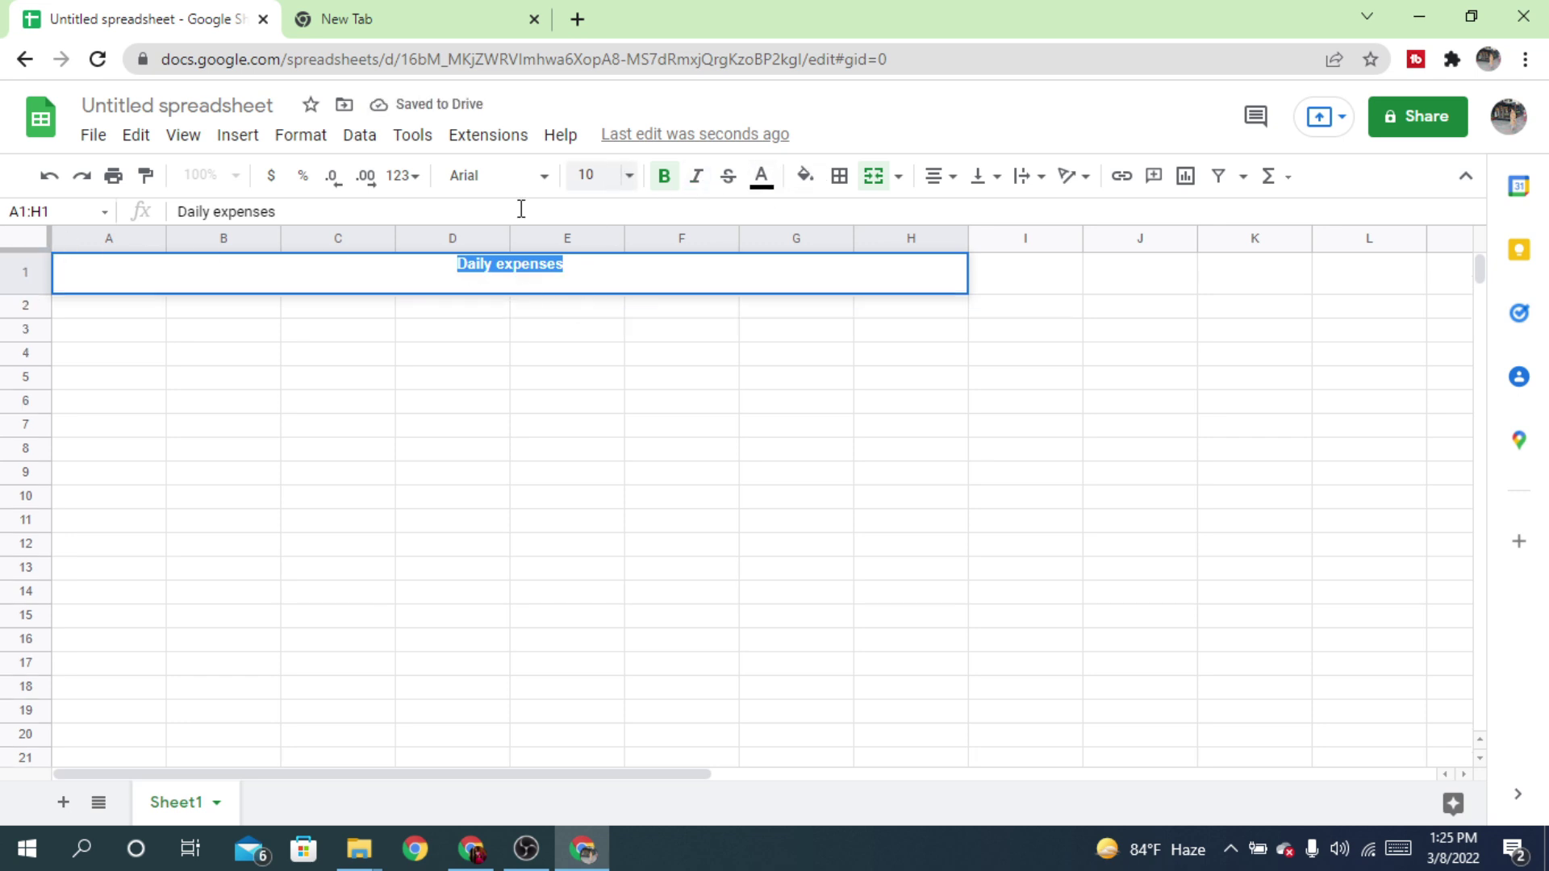
{"action": "left_click", "coordinate": [629, 179]}
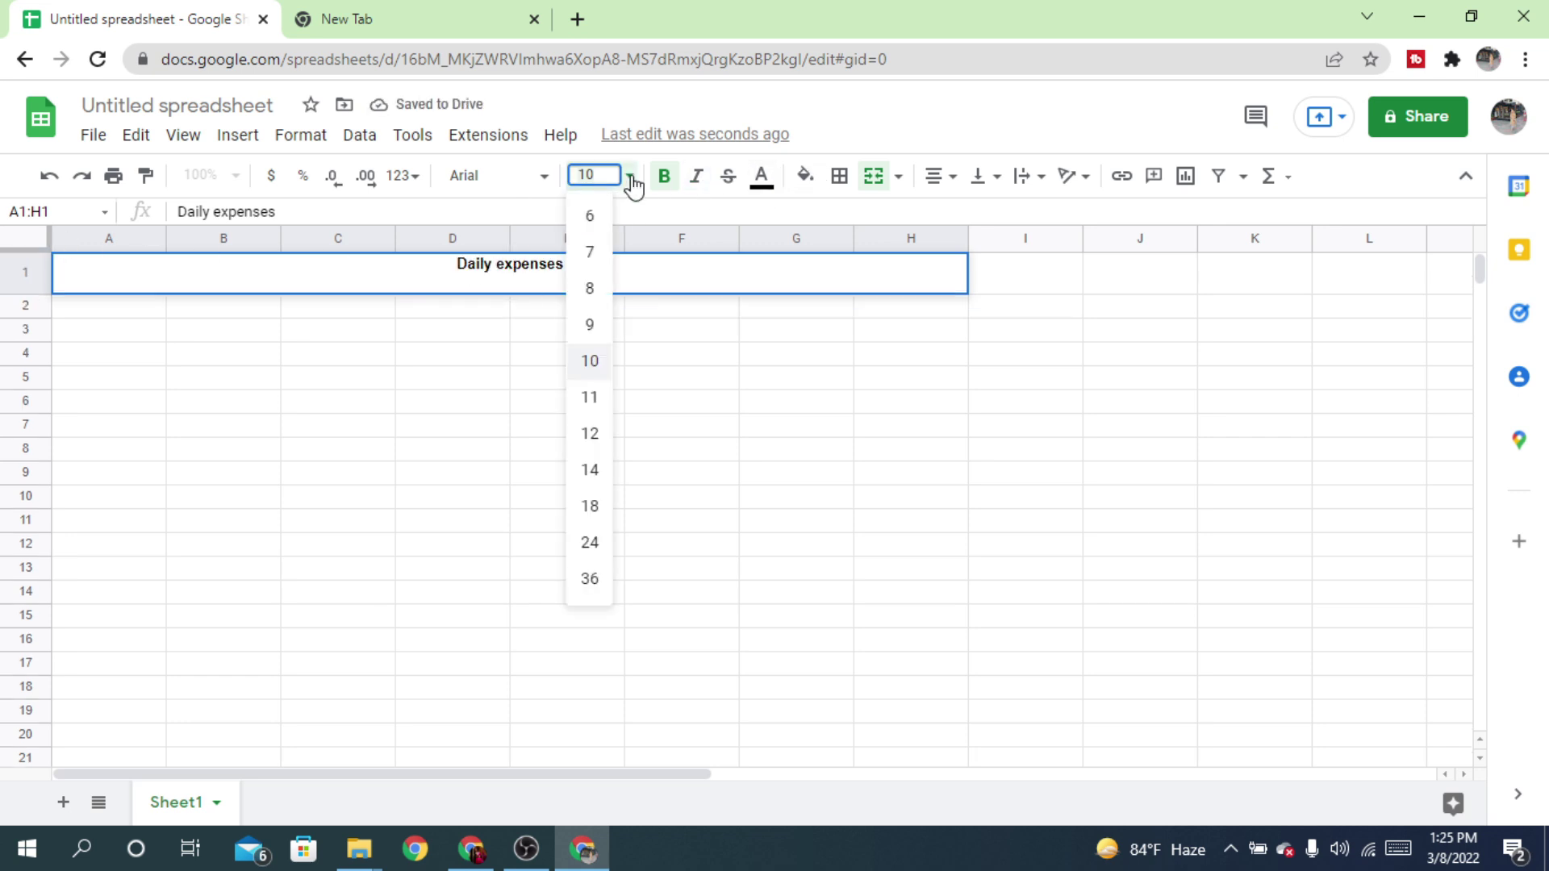
{"action": "left_click", "coordinate": [593, 472]}
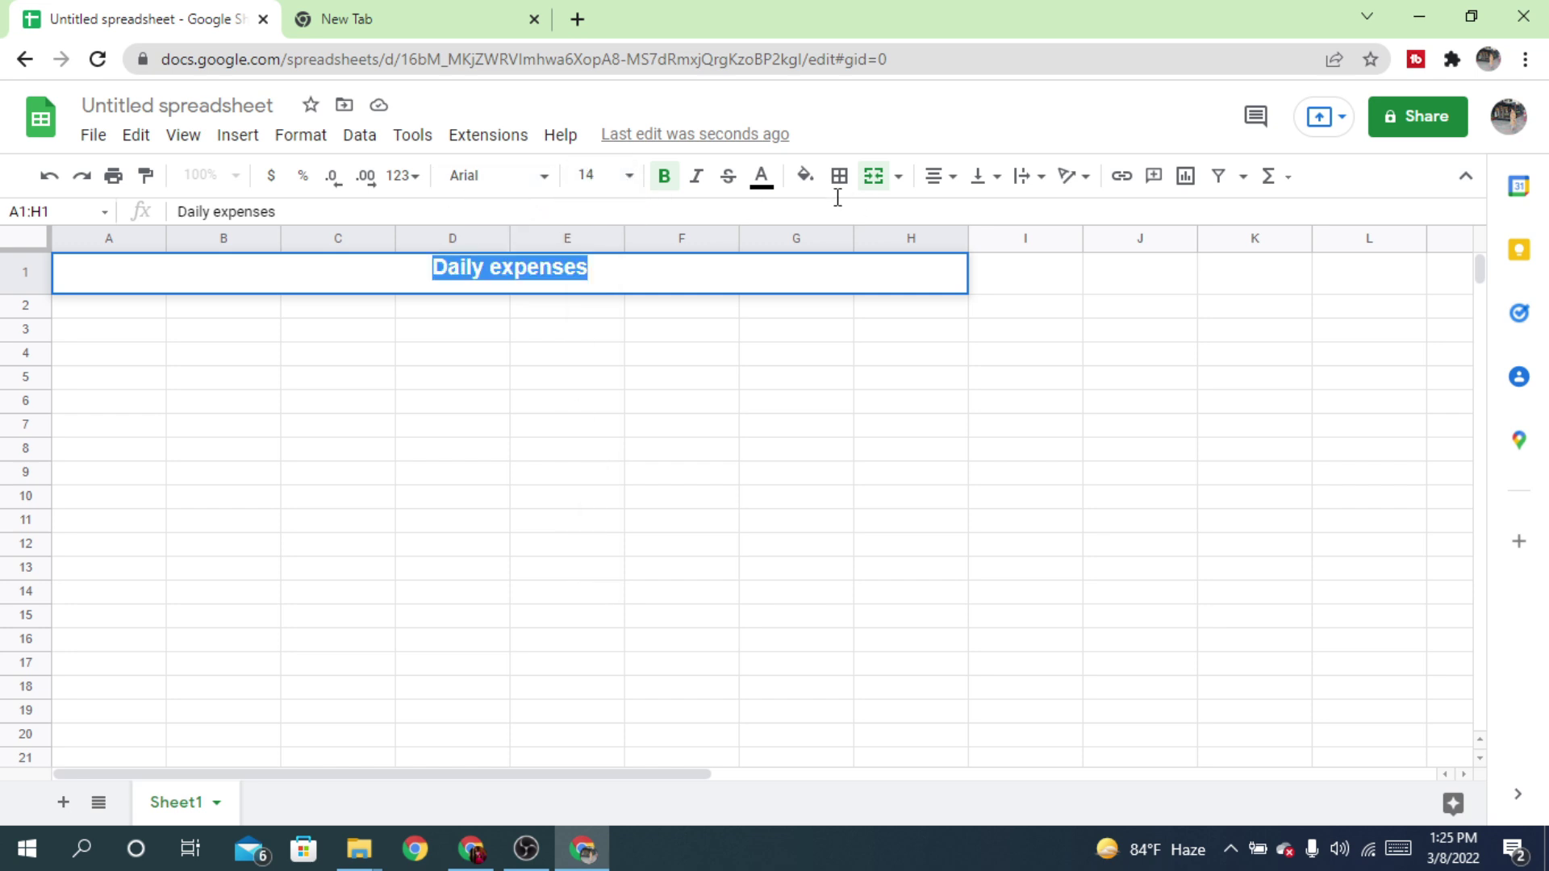
Give the title cell a light red fill with white text
{"action": "left_click", "coordinate": [763, 179]}
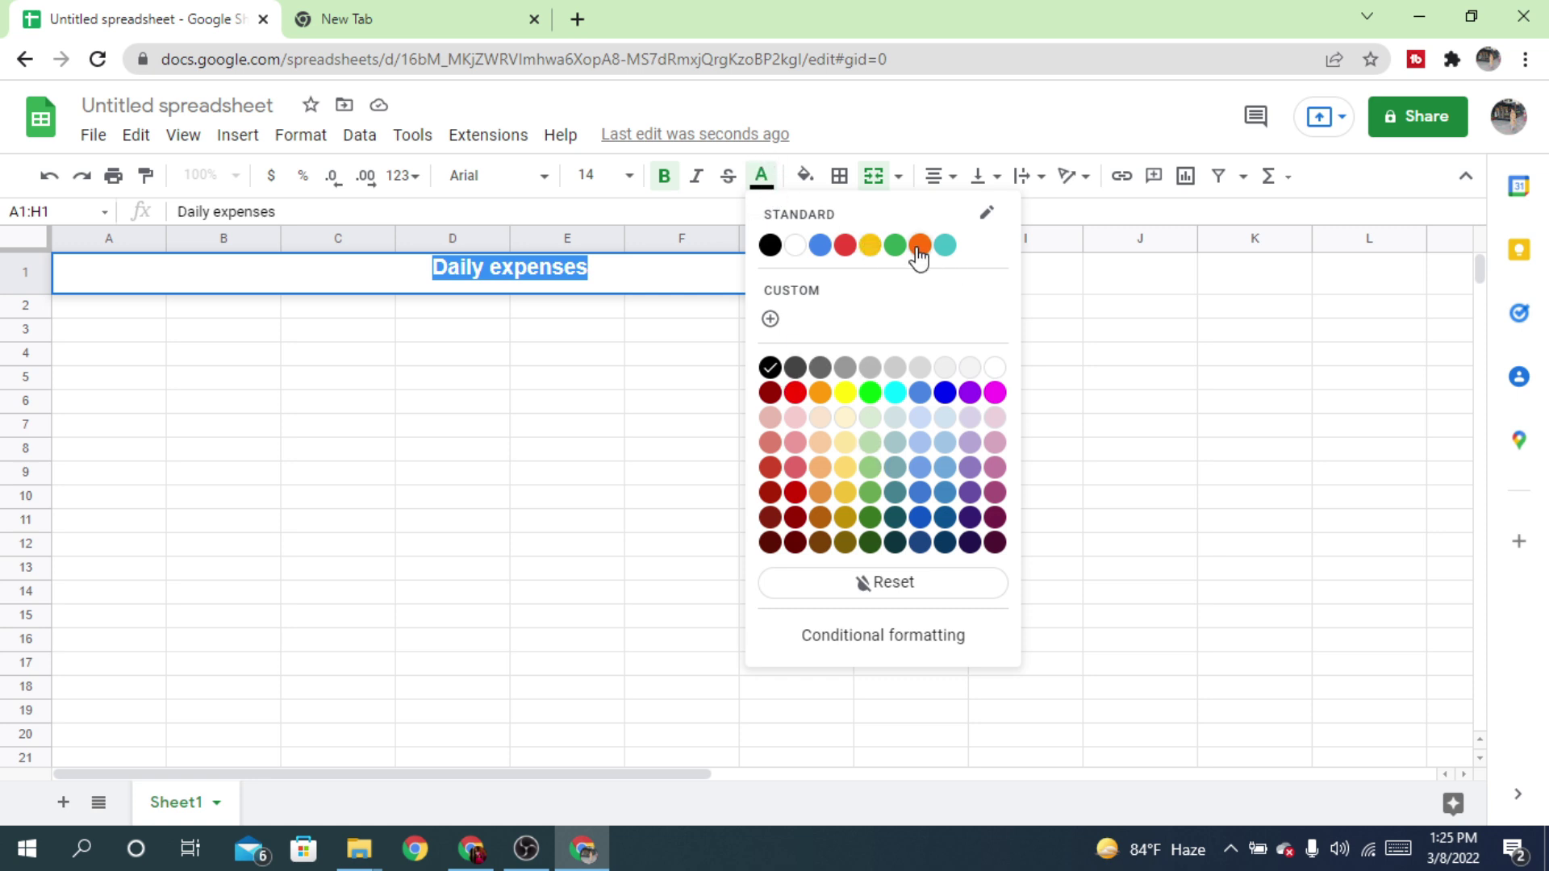
{"action": "left_click", "coordinate": [807, 179]}
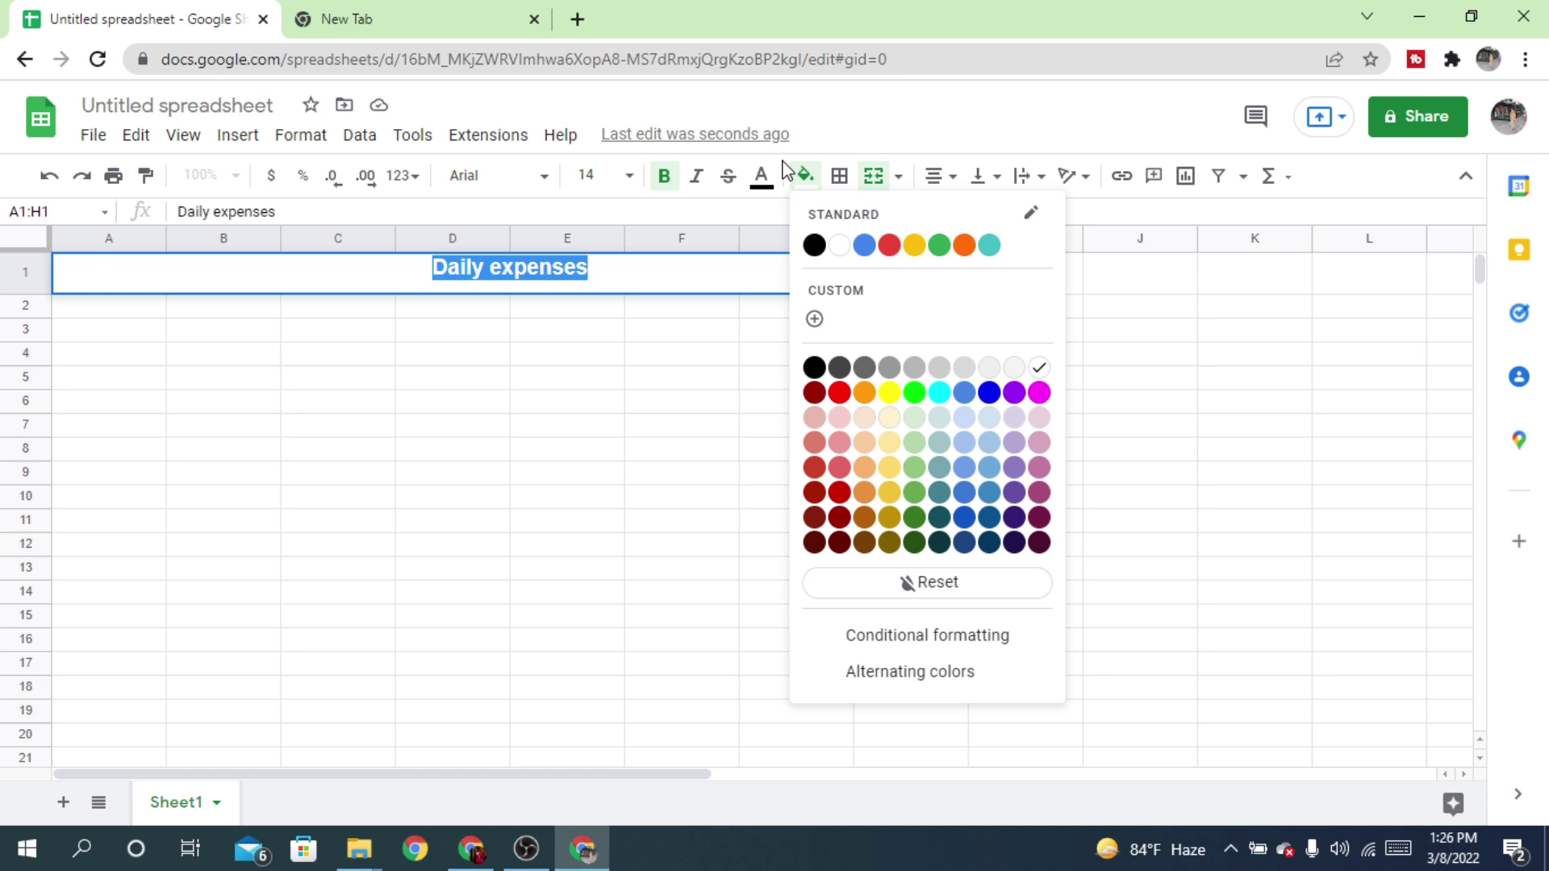
{"action": "left_click", "coordinate": [839, 454]}
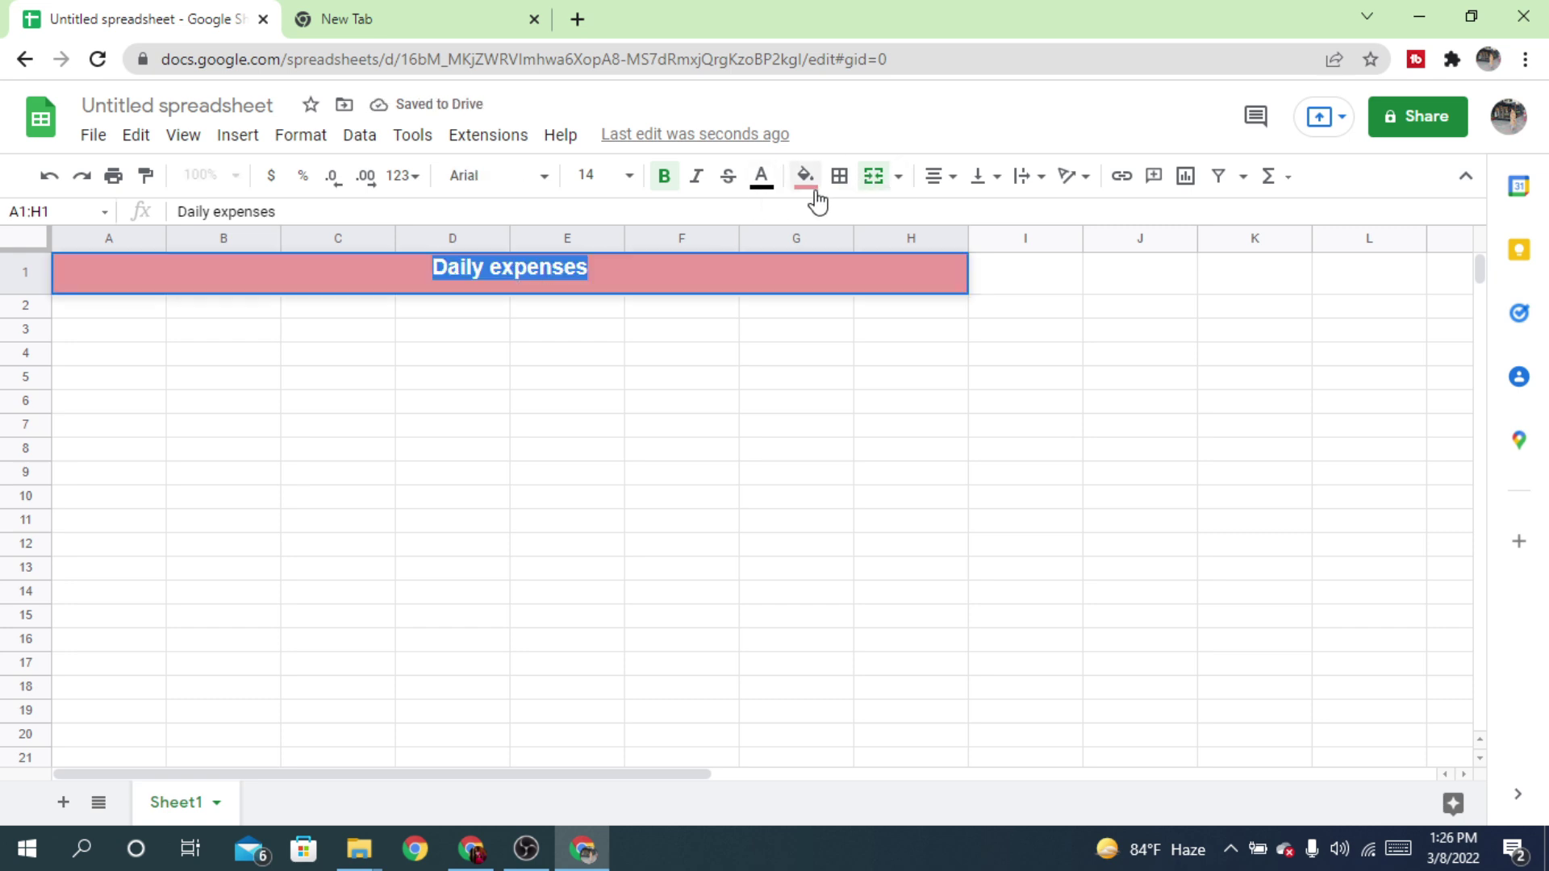
{"action": "left_click", "coordinate": [760, 177]}
{"action": "left_click", "coordinate": [795, 246]}
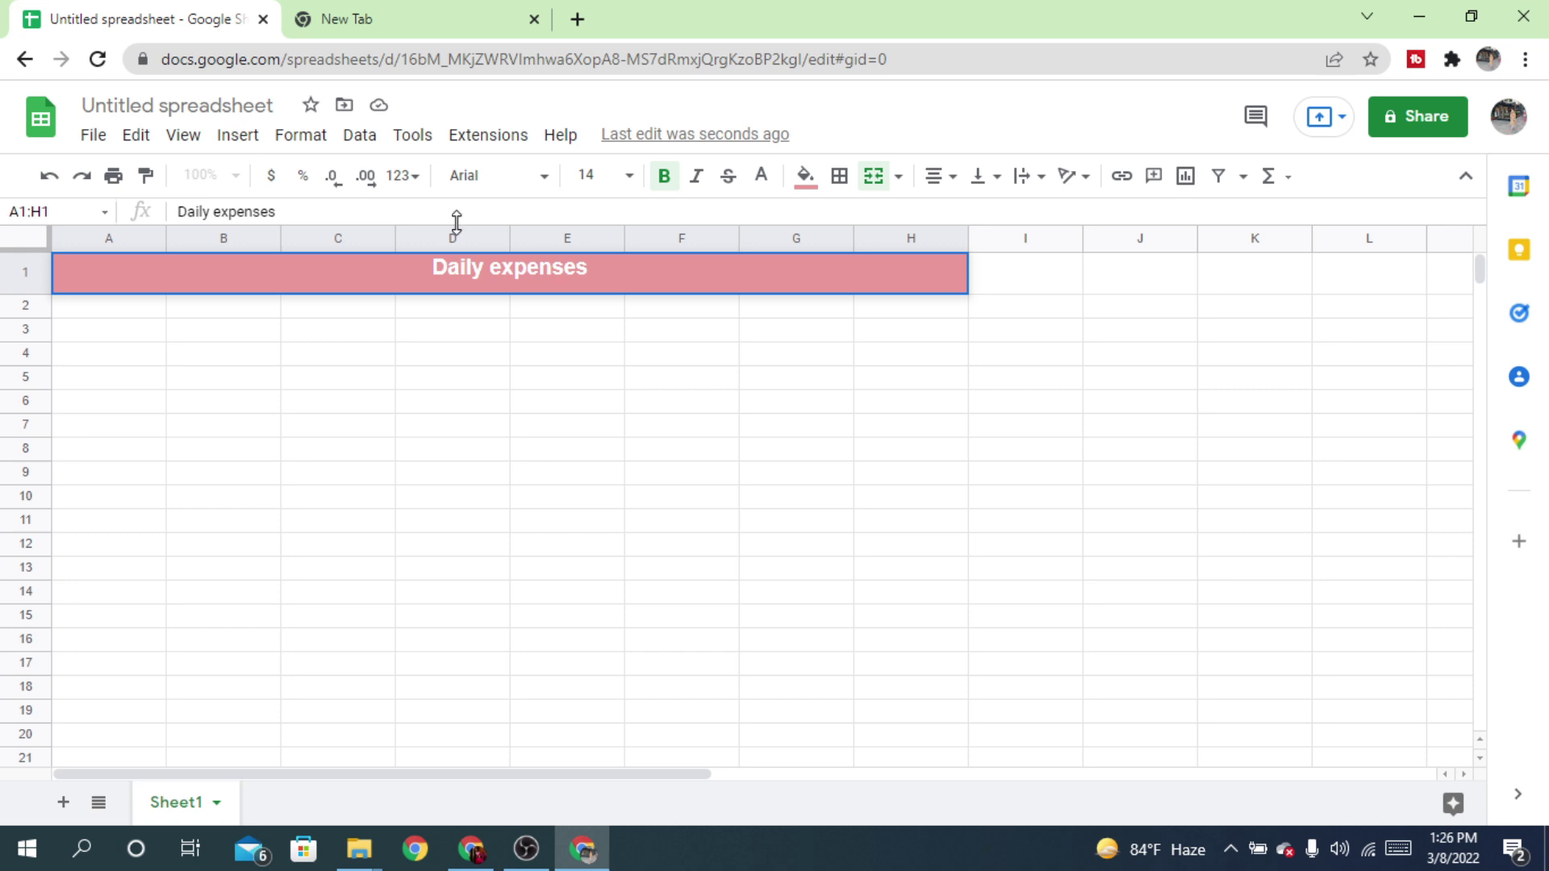
{"action": "left_click", "coordinate": [100, 311]}
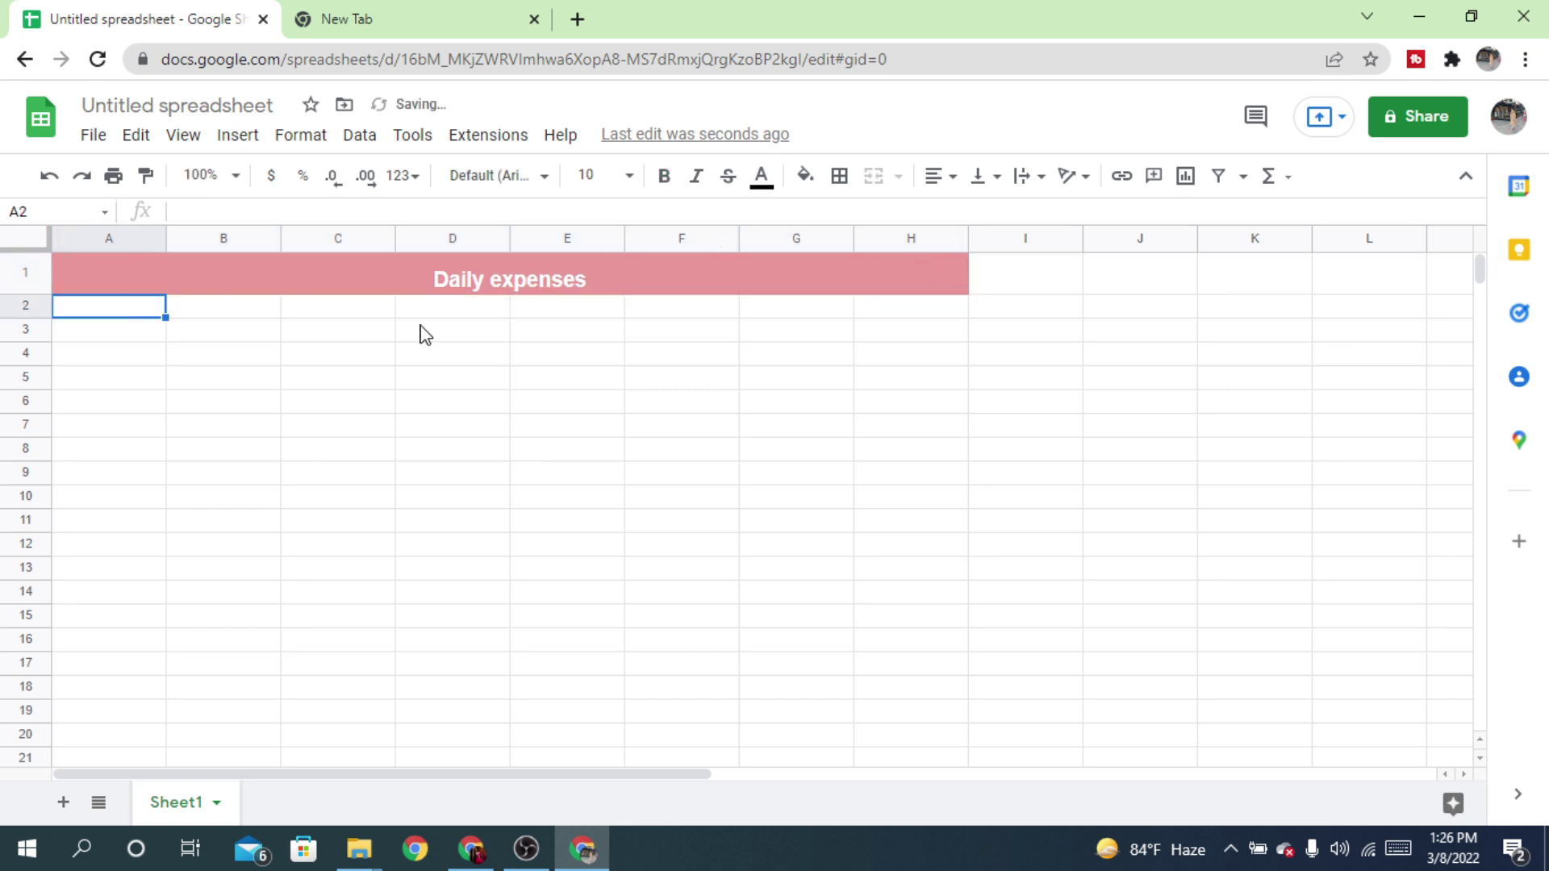
{"action": "left_click", "coordinate": [462, 313]}
{"action": "left_click", "coordinate": [176, 311]}
{"action": "left_click", "coordinate": [74, 289]}
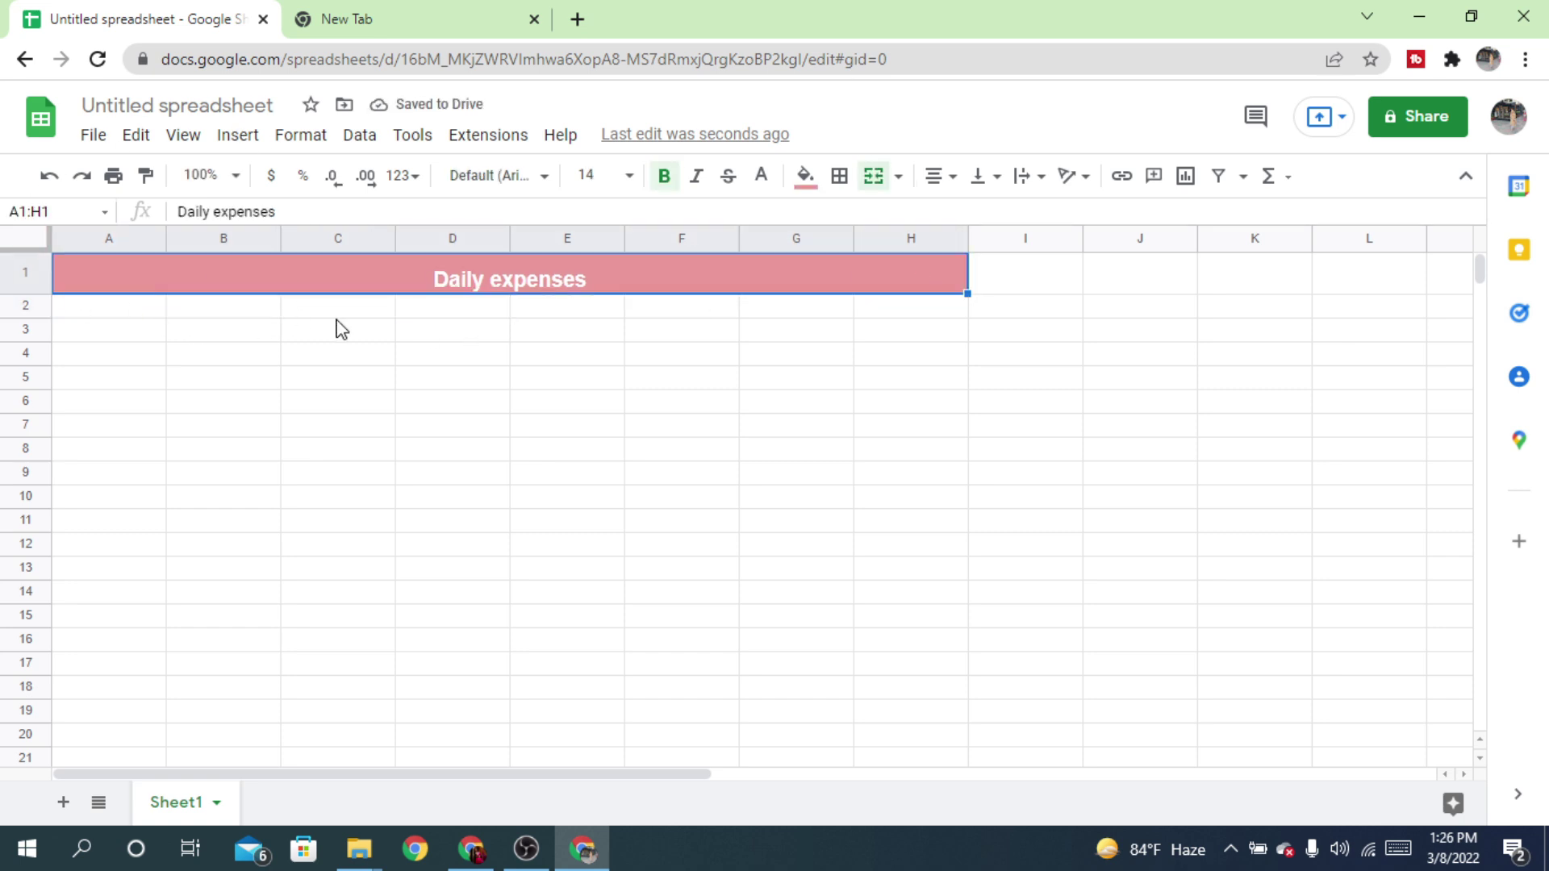
Select cells across row 2, from A2 to H2
{"action": "left_click", "coordinate": [339, 329]}
{"action": "left_click", "coordinate": [256, 315]}
{"action": "left_click", "coordinate": [136, 314]}
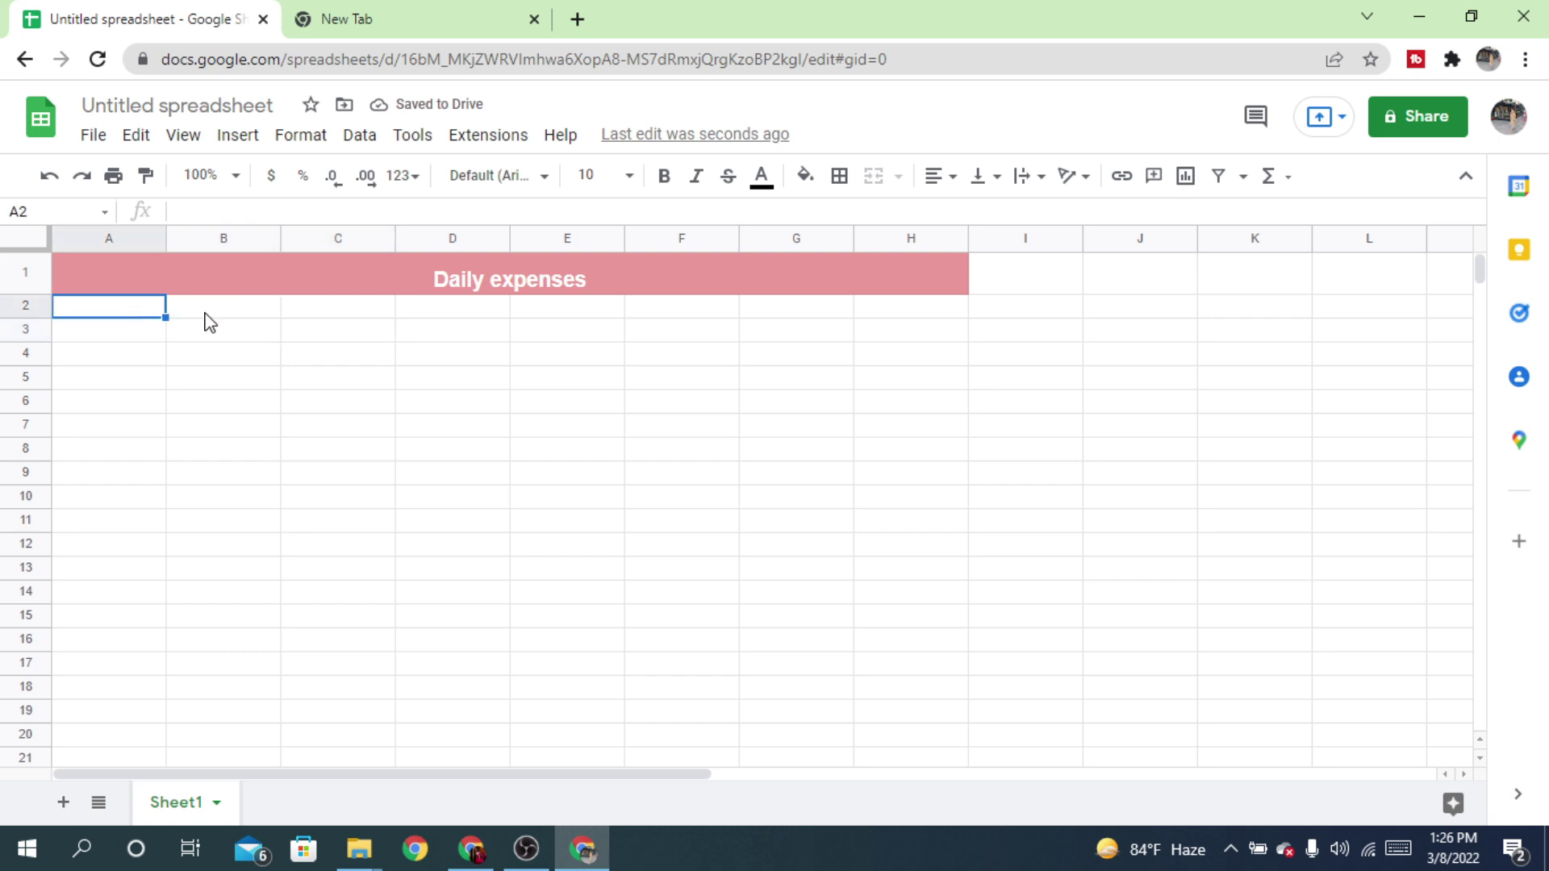
{"action": "left_click", "coordinate": [448, 323]}
{"action": "left_click", "coordinate": [564, 322]}
{"action": "left_click", "coordinate": [709, 325]}
{"action": "left_click", "coordinate": [788, 325]}
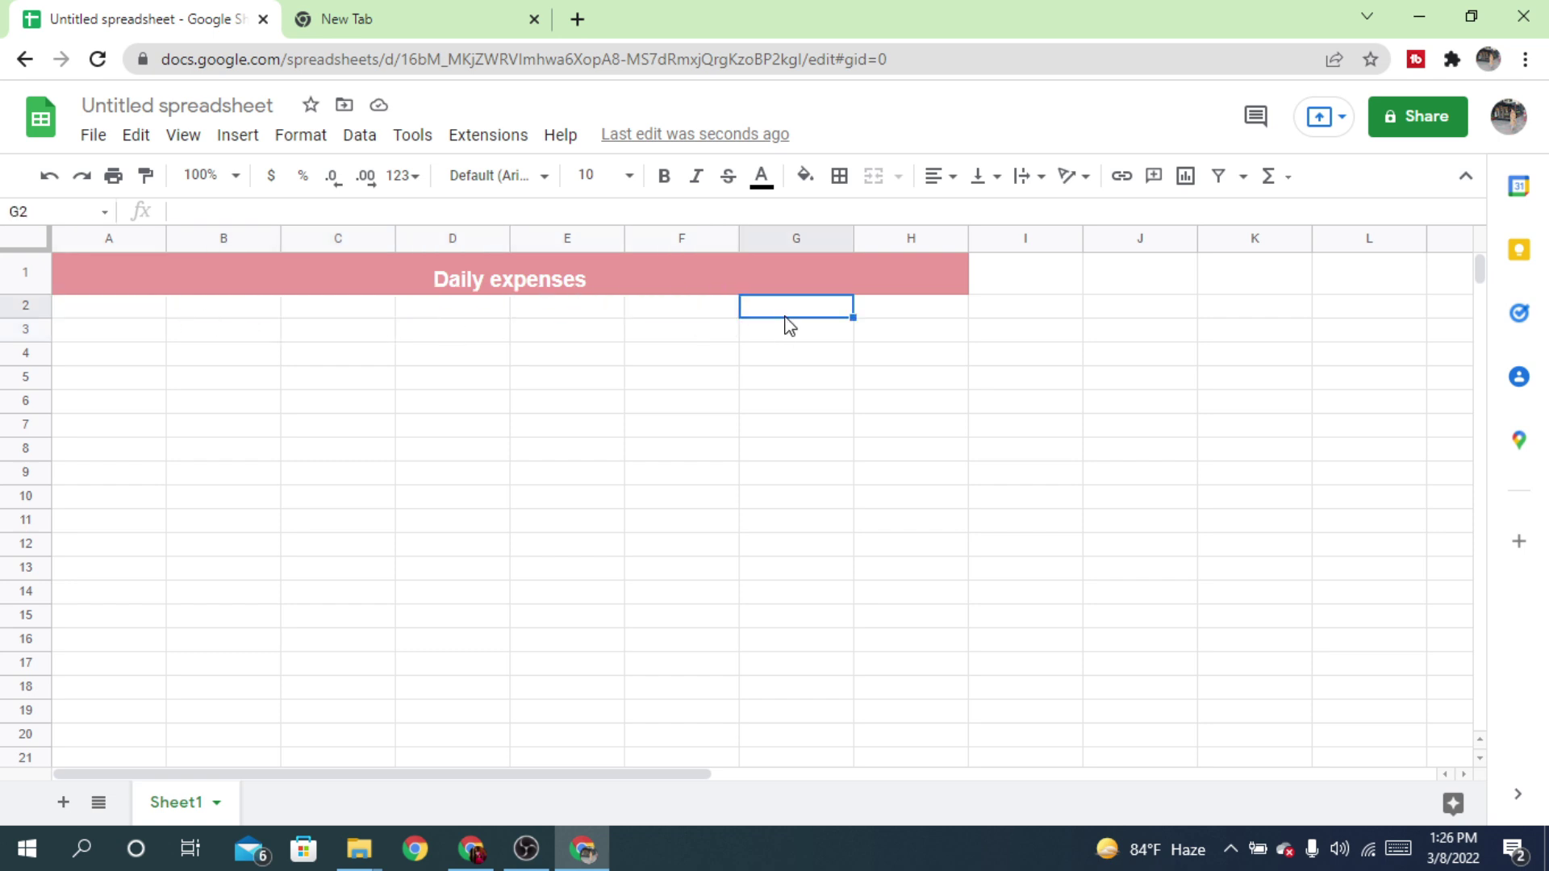
{"action": "left_click", "coordinate": [132, 314]}
{"action": "left_click", "coordinate": [220, 315]}
{"action": "left_click", "coordinate": [353, 305]}
{"action": "left_click", "coordinate": [474, 324]}
{"action": "left_click", "coordinate": [529, 325]}
{"action": "left_click", "coordinate": [685, 325]}
{"action": "left_click", "coordinate": [847, 320]}
{"action": "left_click", "coordinate": [933, 313]}
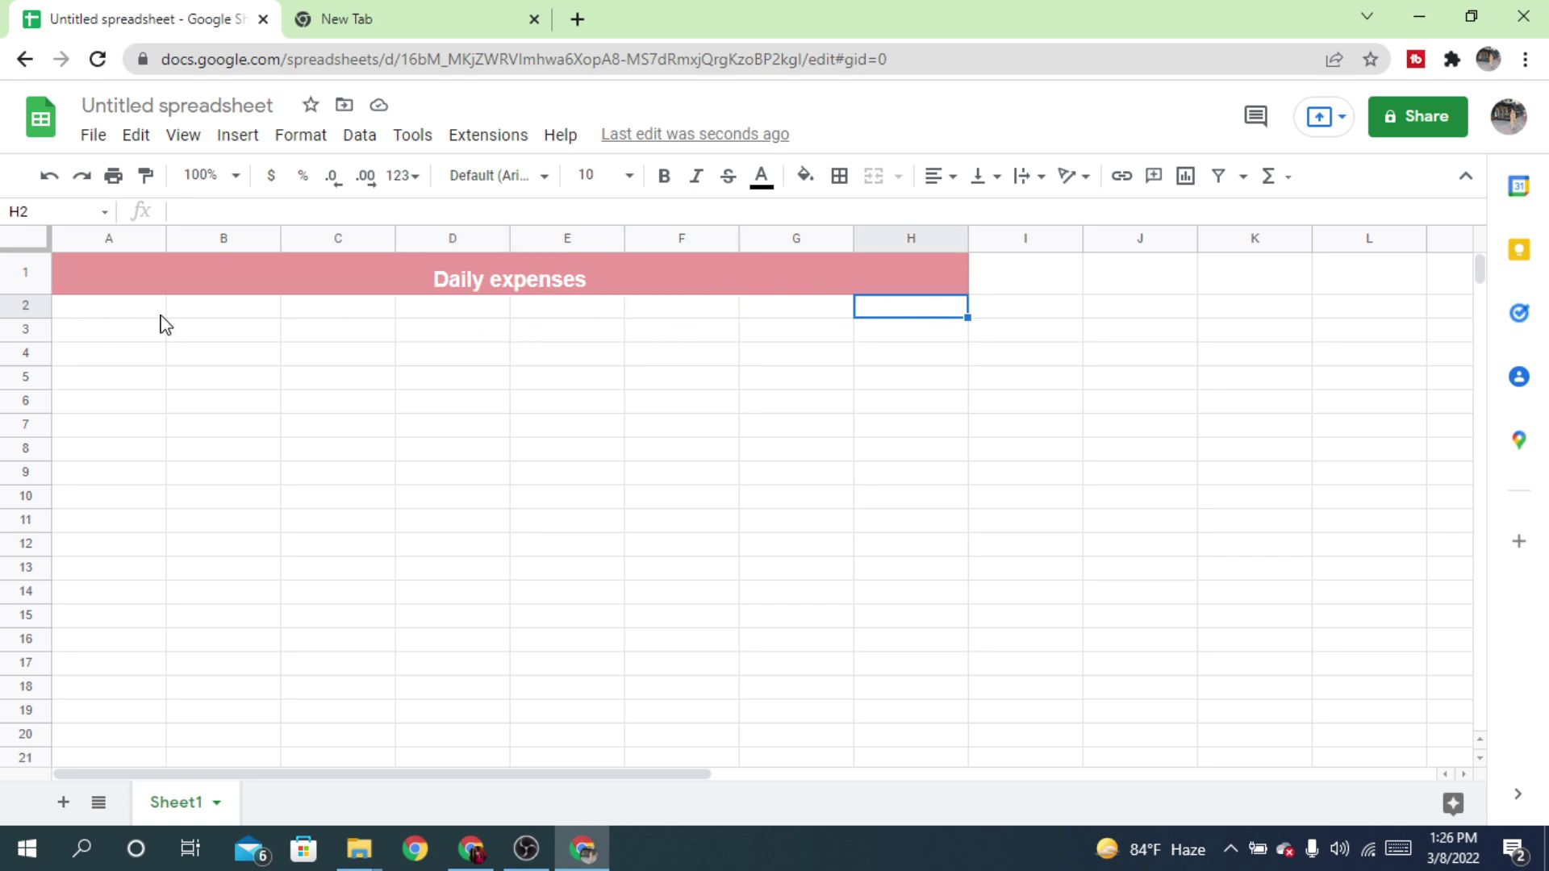
Enter the headings 'Item' in A2 and 'cost' in B2
{"action": "left_click", "coordinate": [150, 320]}
{"action": "double_click", "coordinate": [136, 308]}
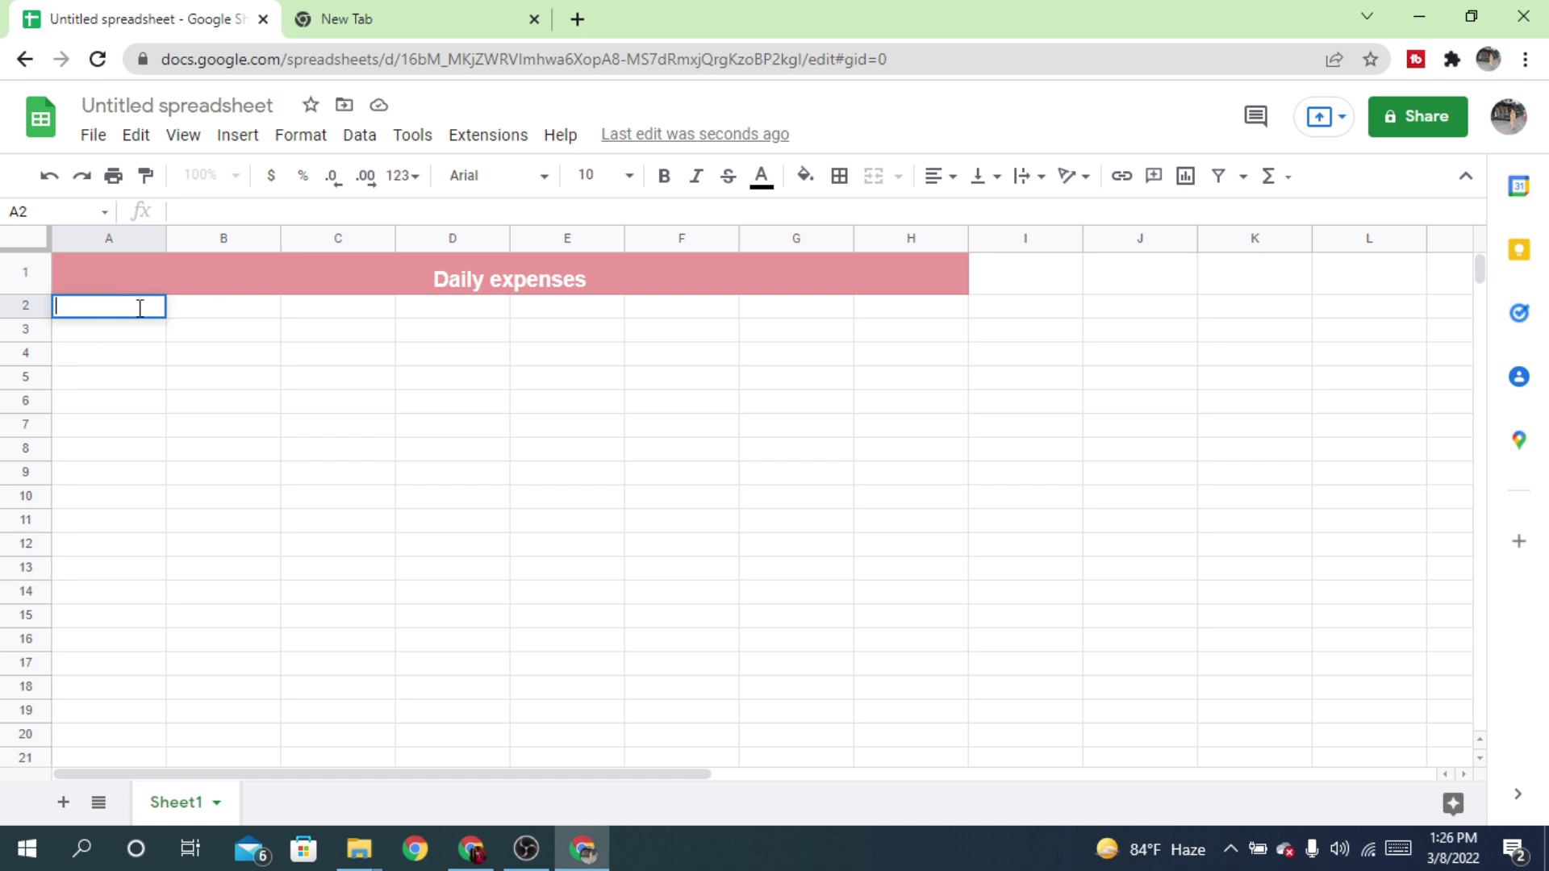
{"action": "type", "text": "W"}
{"action": "key", "text": "BackSpace"}
{"action": "type", "text": "Item"}
{"action": "left_click", "coordinate": [269, 316]}
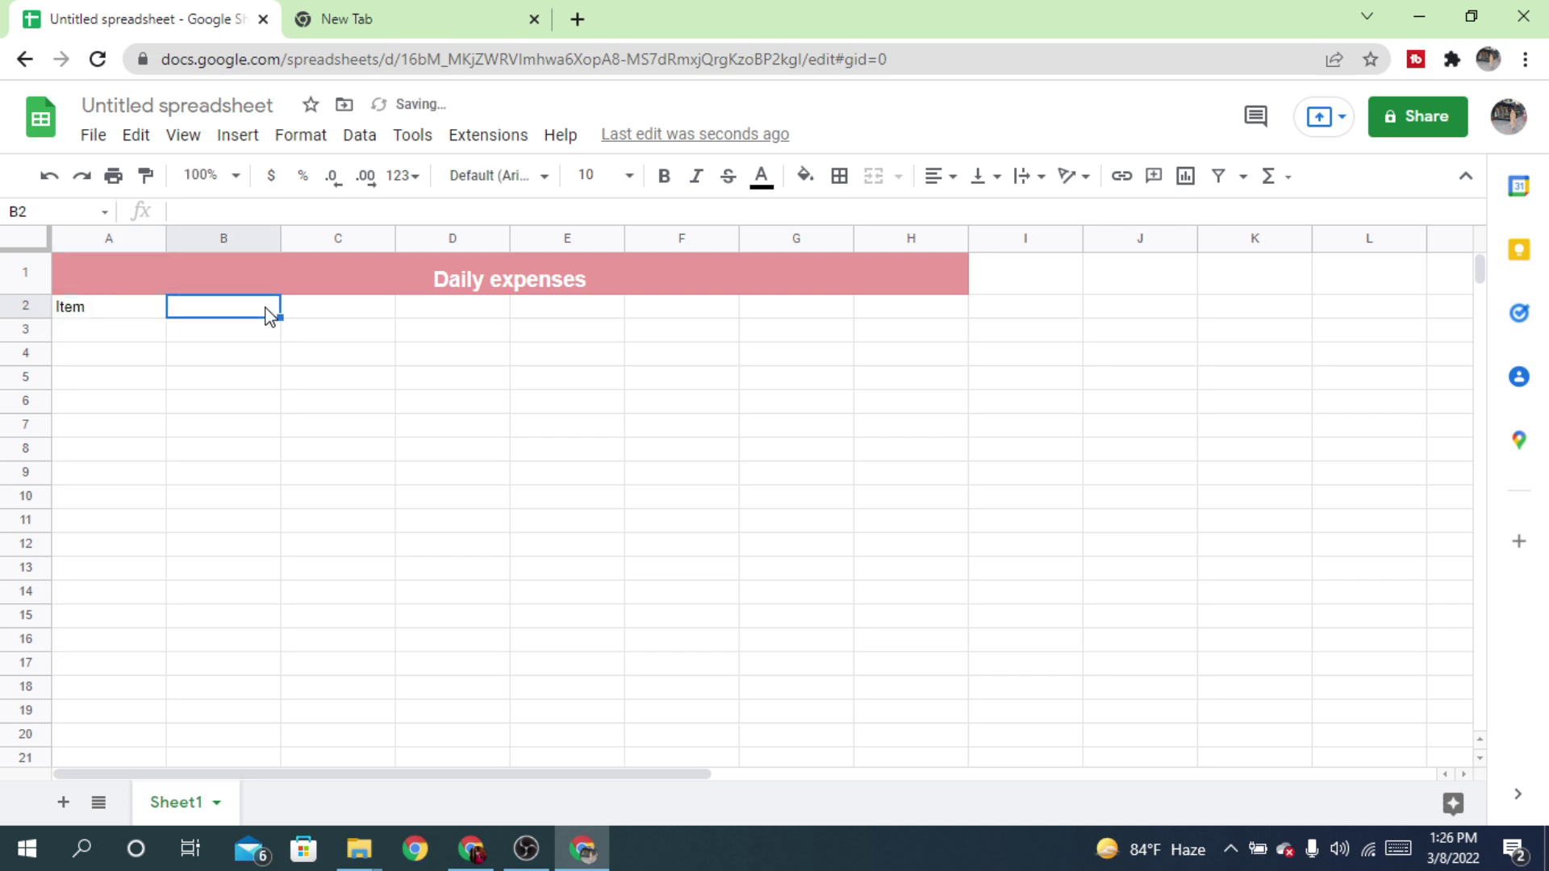
{"action": "type", "text": "cost"}
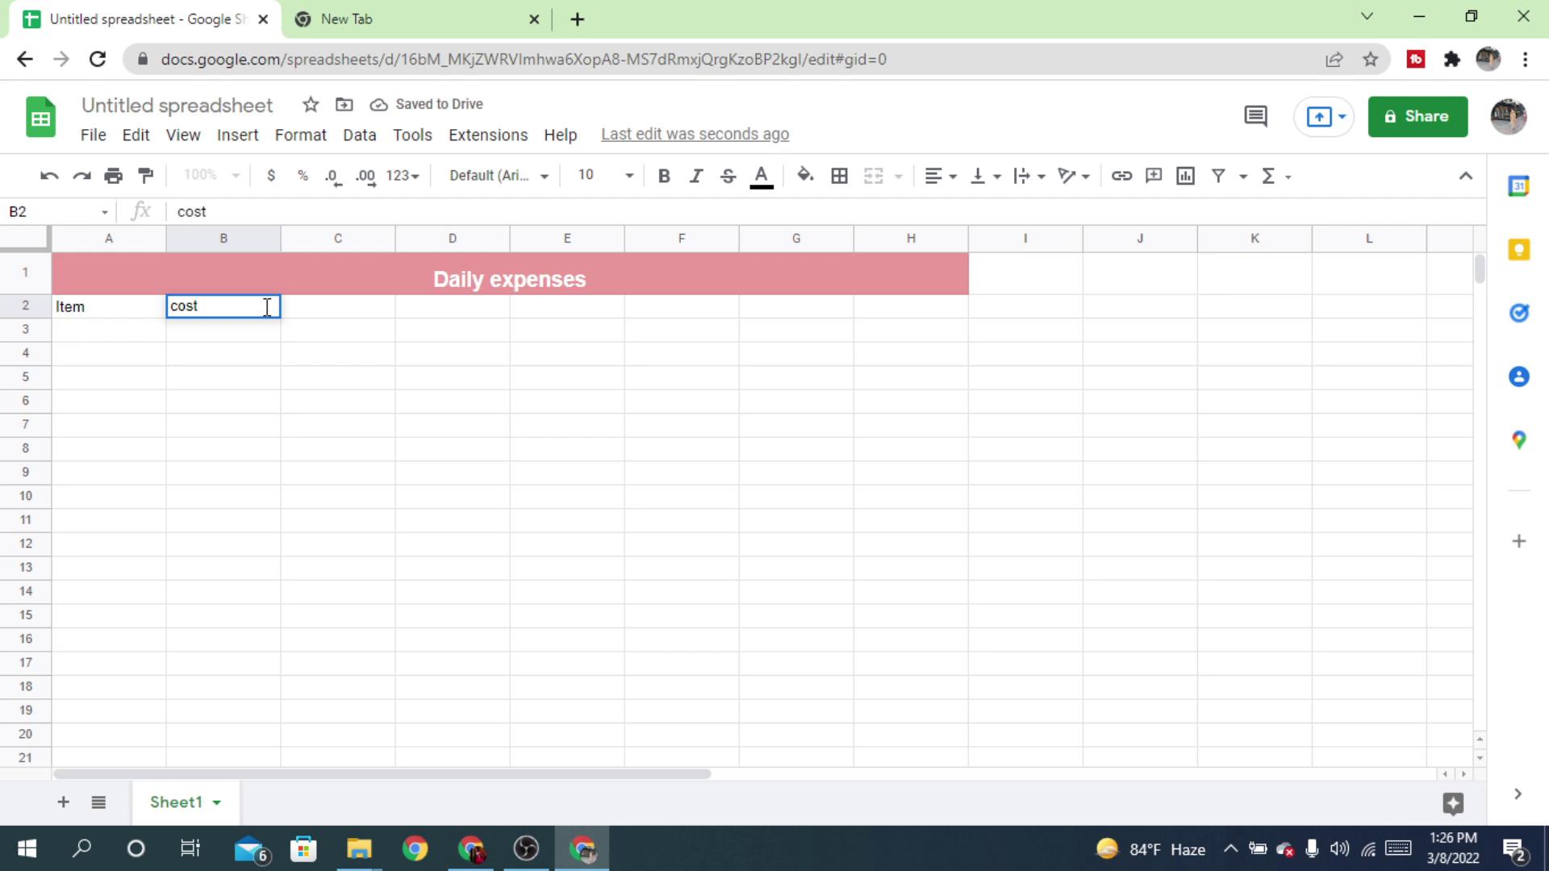
{"action": "left_click", "coordinate": [334, 314]}
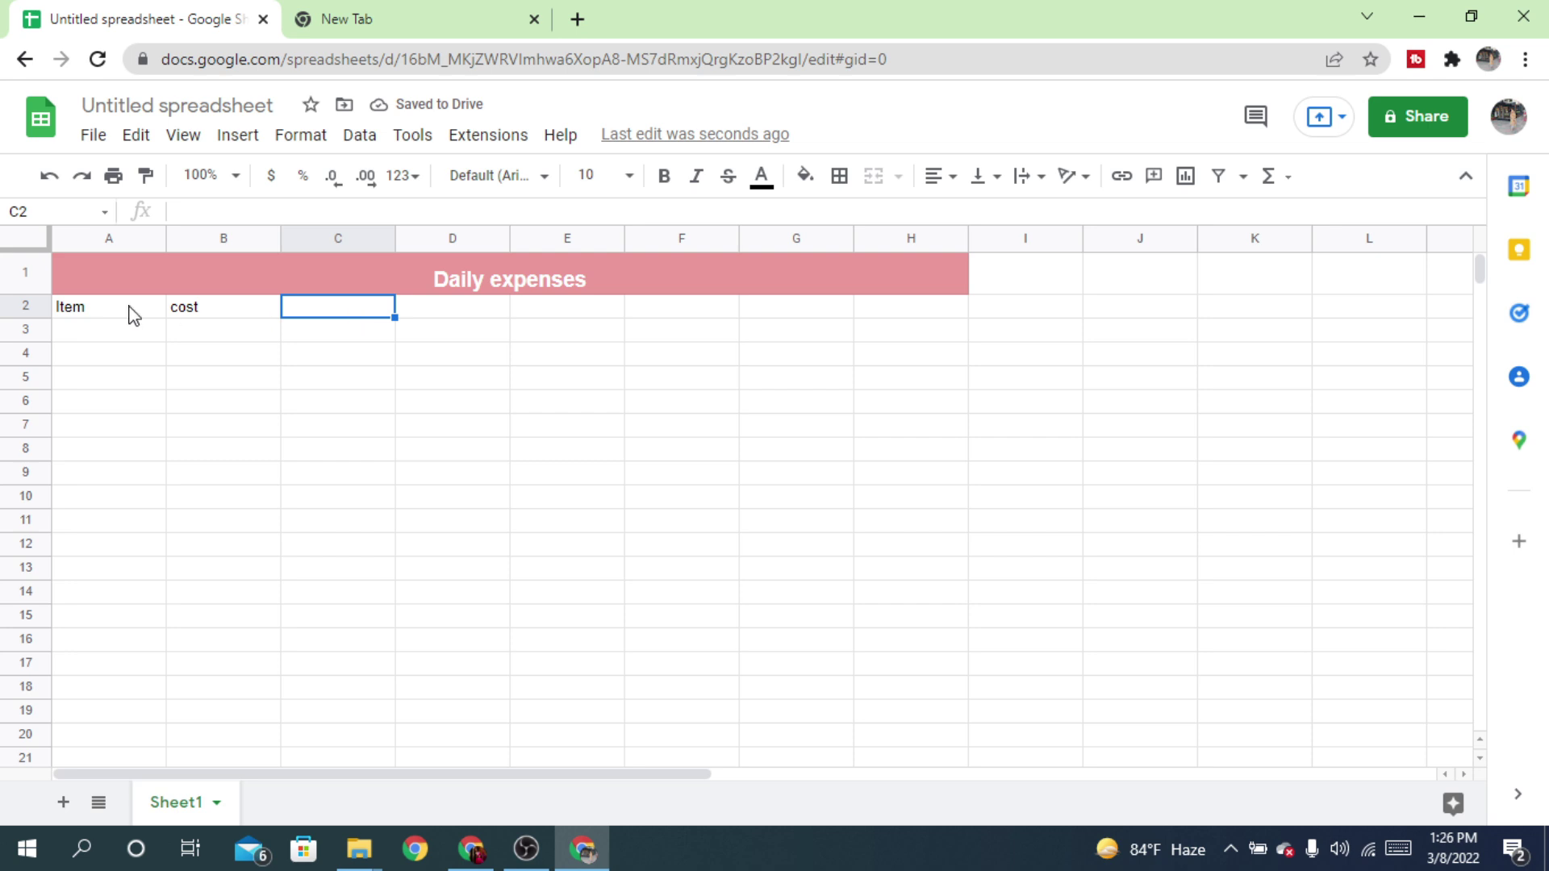
Return to the 'Item' heading in cell A2
{"action": "left_click", "coordinate": [230, 324]}
{"action": "left_click", "coordinate": [266, 284]}
{"action": "left_click", "coordinate": [256, 314]}
{"action": "left_click", "coordinate": [122, 307]}
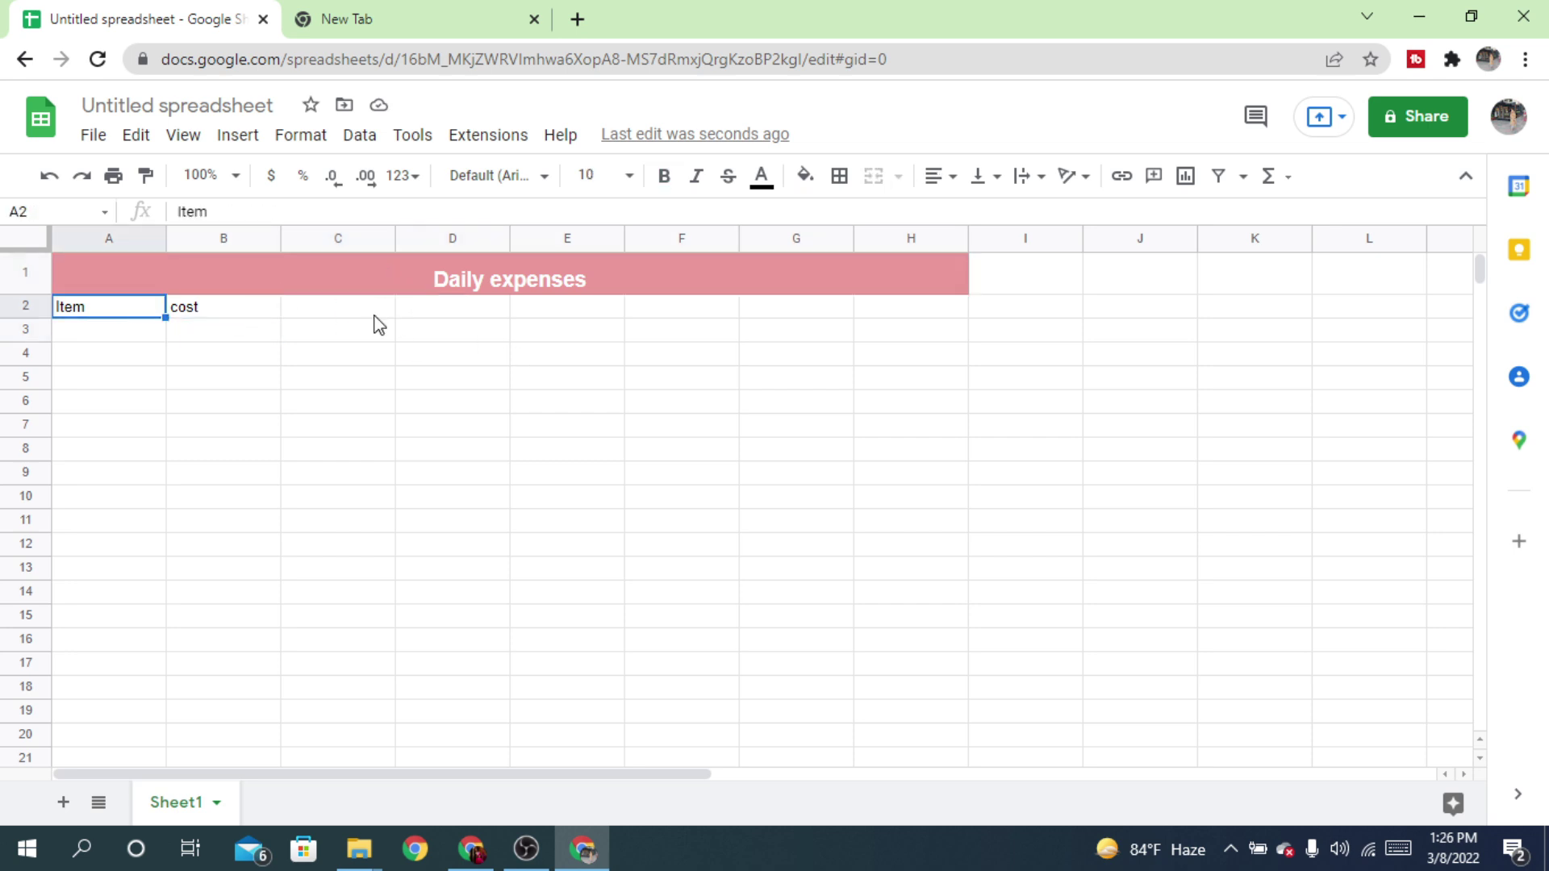
{"action": "left_click", "coordinate": [121, 330]}
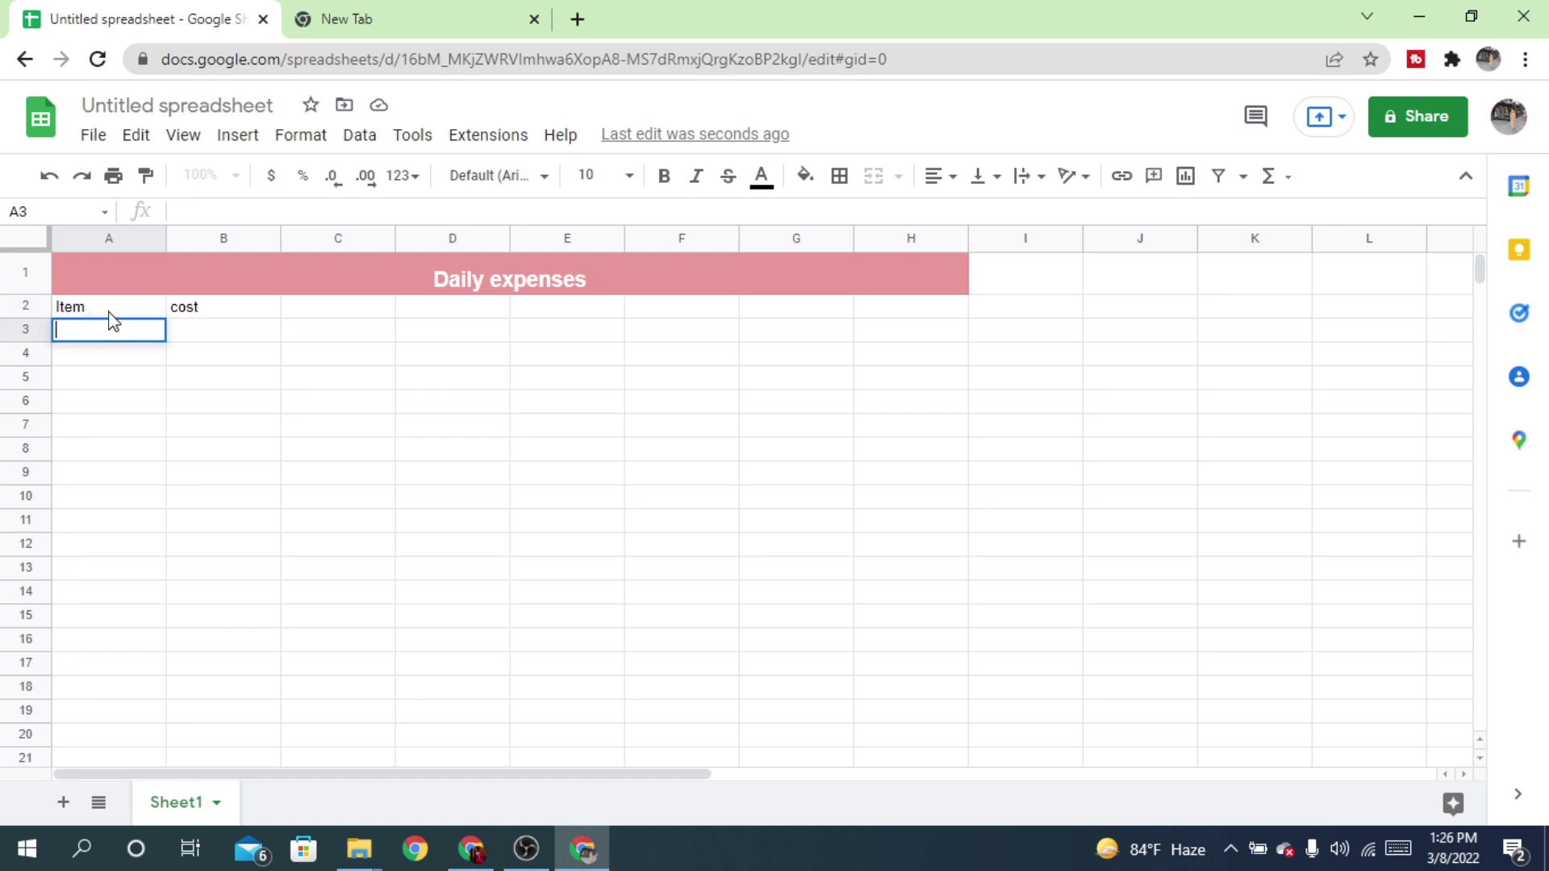
{"action": "left_click", "coordinate": [109, 311]}
{"action": "left_click", "coordinate": [274, 316]}
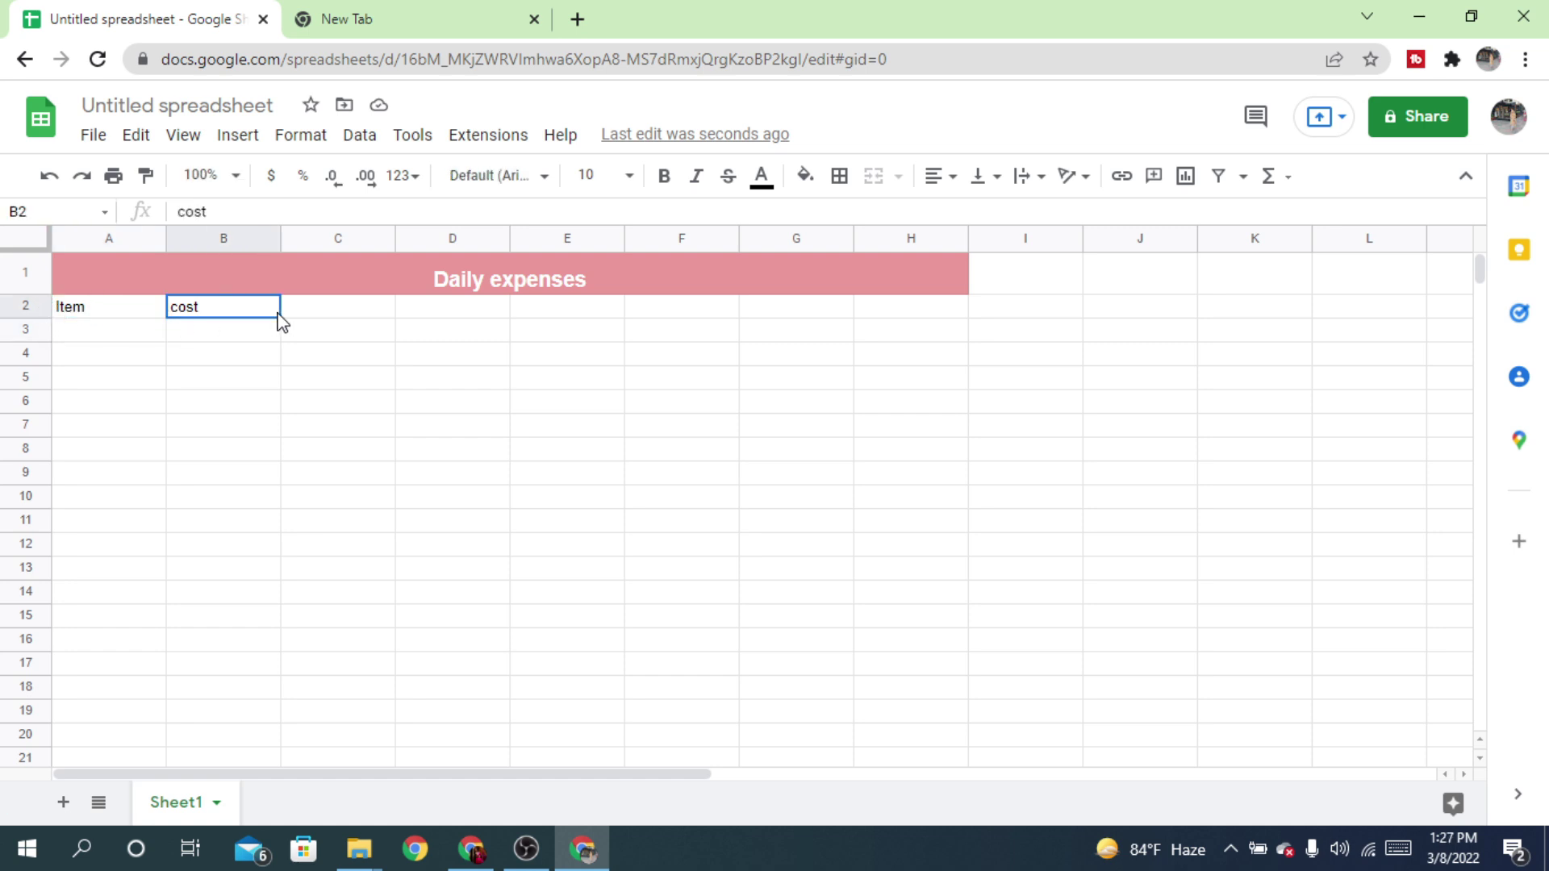
{"action": "left_click", "coordinate": [99, 292]}
{"action": "left_click", "coordinate": [89, 313]}
{"action": "left_click", "coordinate": [39, 307]}
{"action": "left_click", "coordinate": [843, 383]}
{"action": "left_click", "coordinate": [118, 331]}
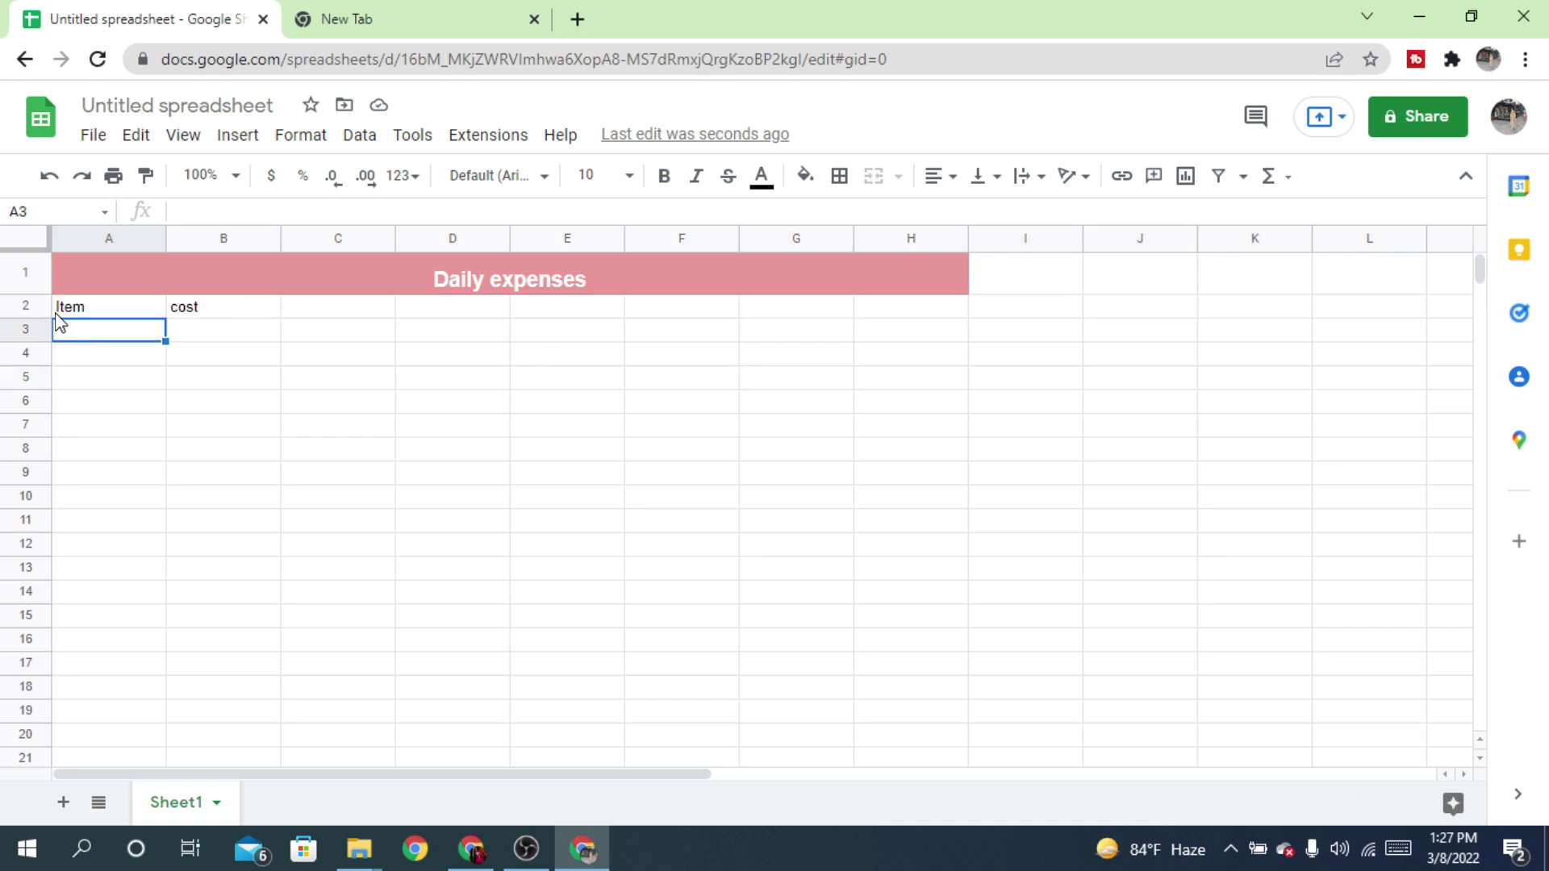
{"action": "left_click", "coordinate": [100, 315]}
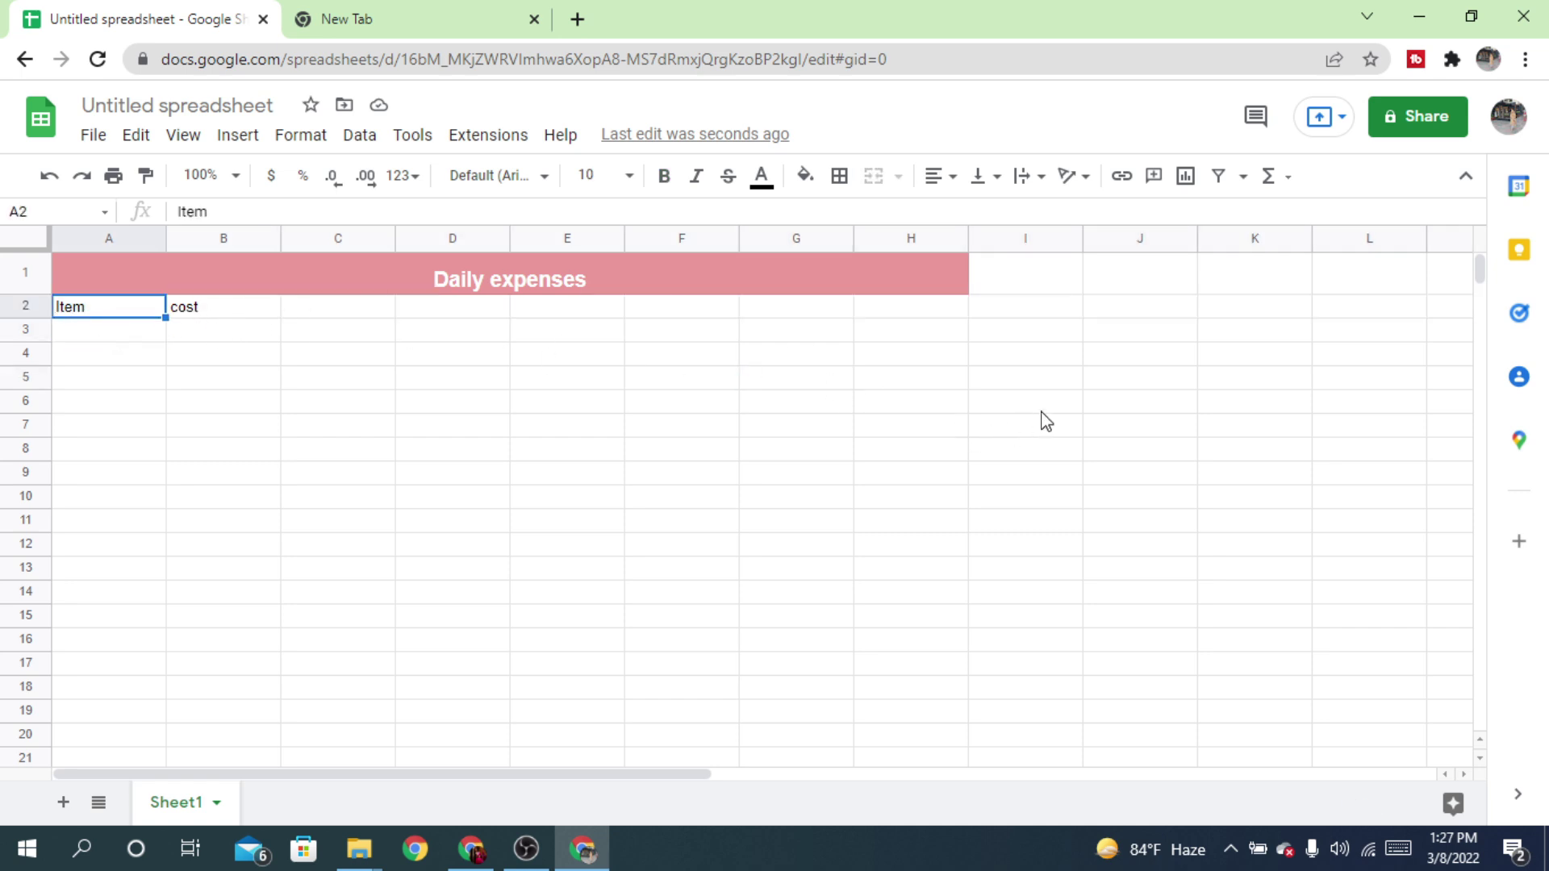
Fill the heading row A2:H2 with a light red colour
{"action": "left_click", "coordinate": [949, 317], "text": "shift"}
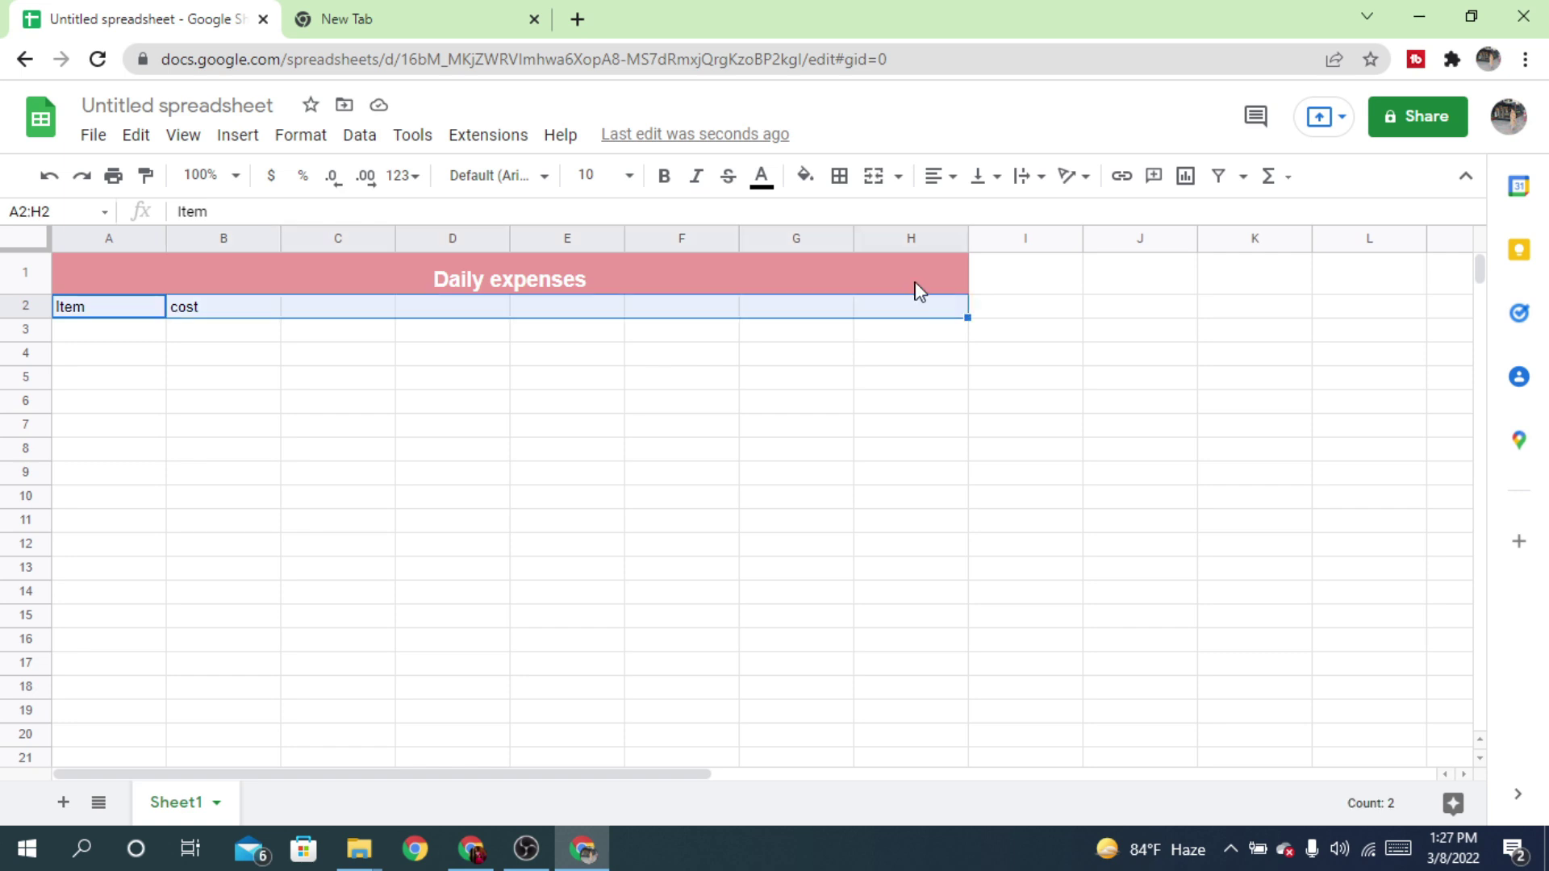
{"action": "left_click", "coordinate": [804, 175]}
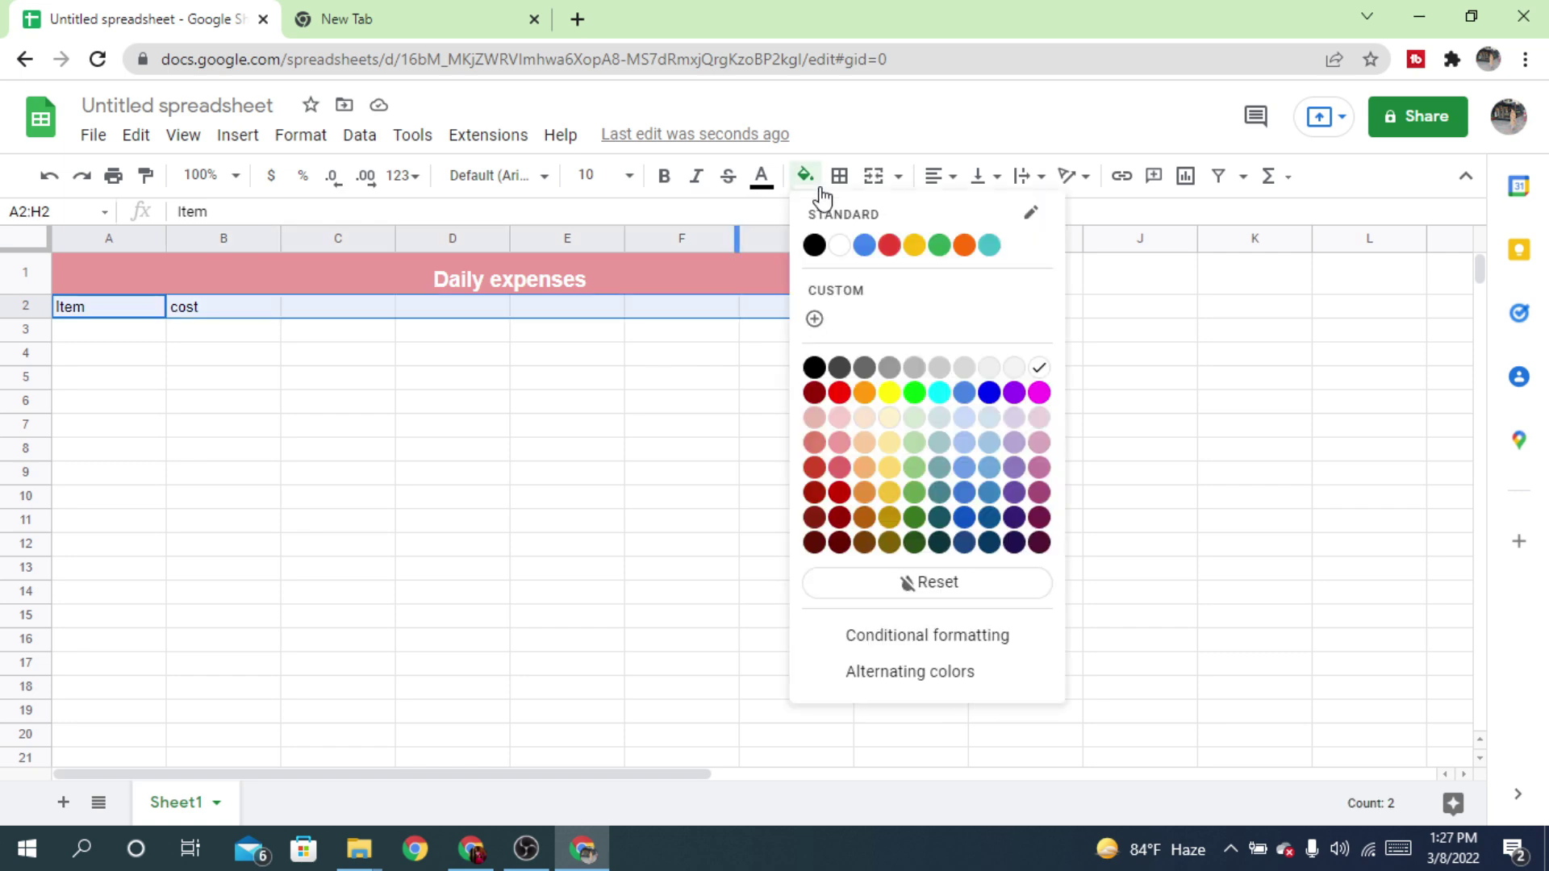
{"action": "left_click", "coordinate": [822, 416]}
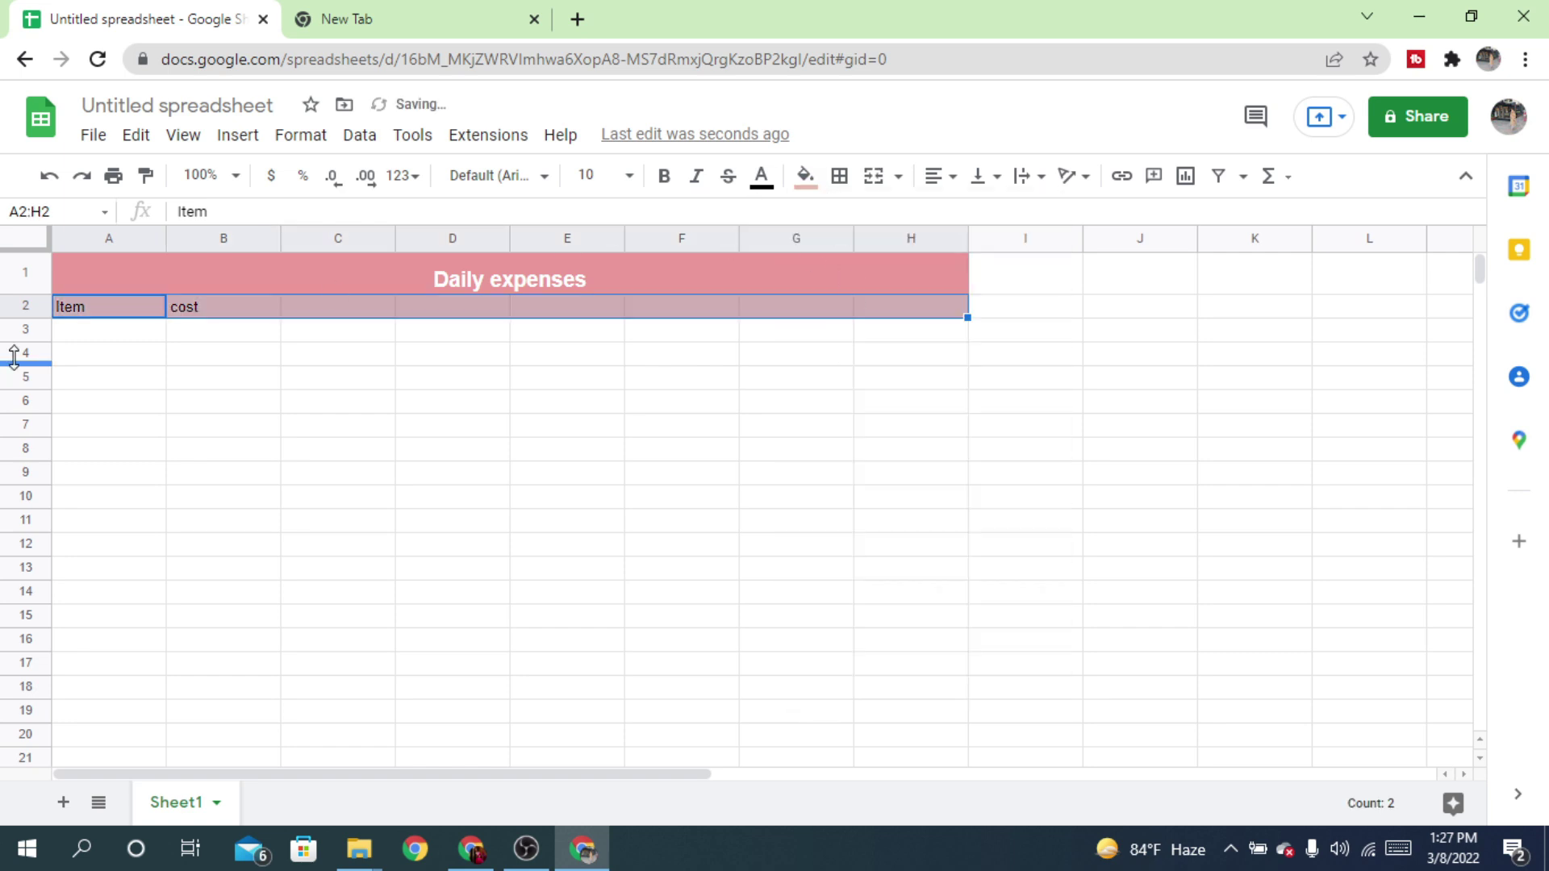
{"action": "left_click", "coordinate": [134, 338]}
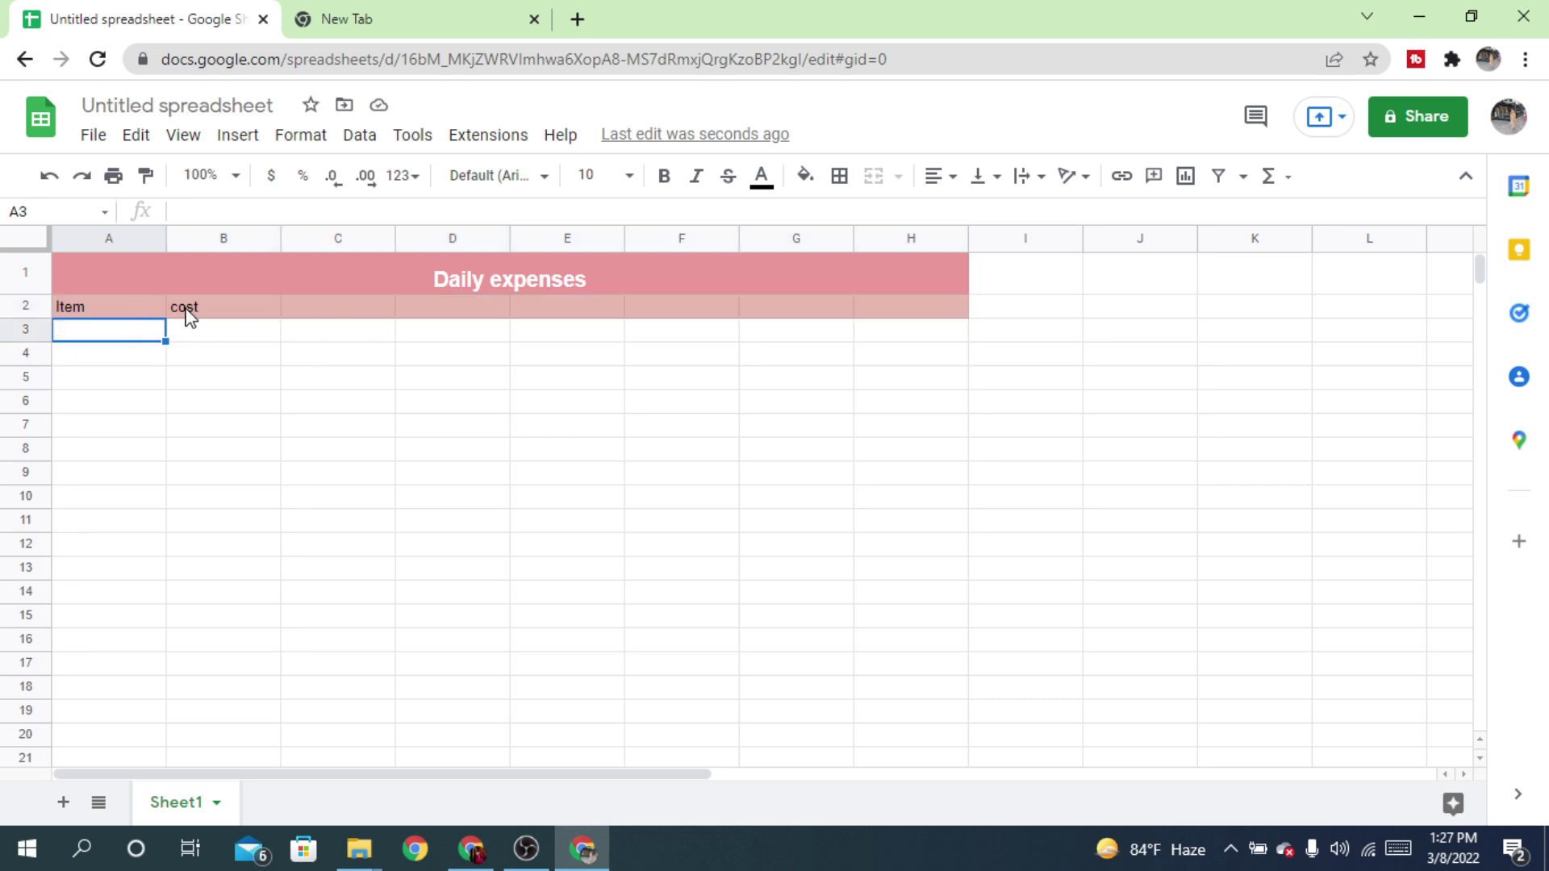
Enter Food with cost 150 and transport with cost 120 in rows 3 and 4
{"action": "double_click", "coordinate": [87, 331]}
{"action": "type", "text": "Food"}
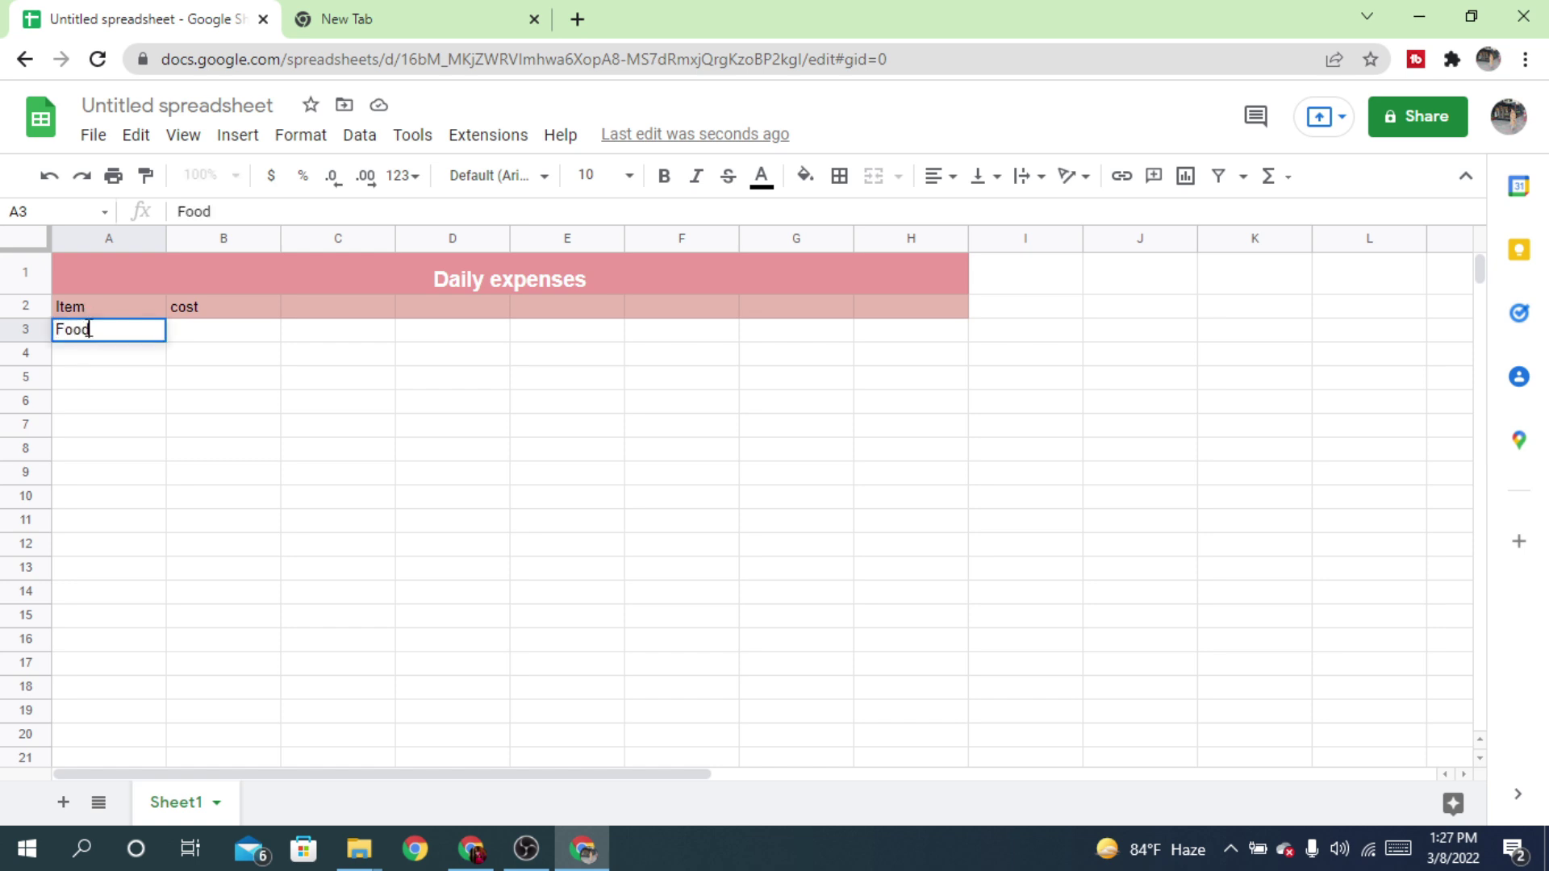
{"action": "left_click", "coordinate": [206, 340]}
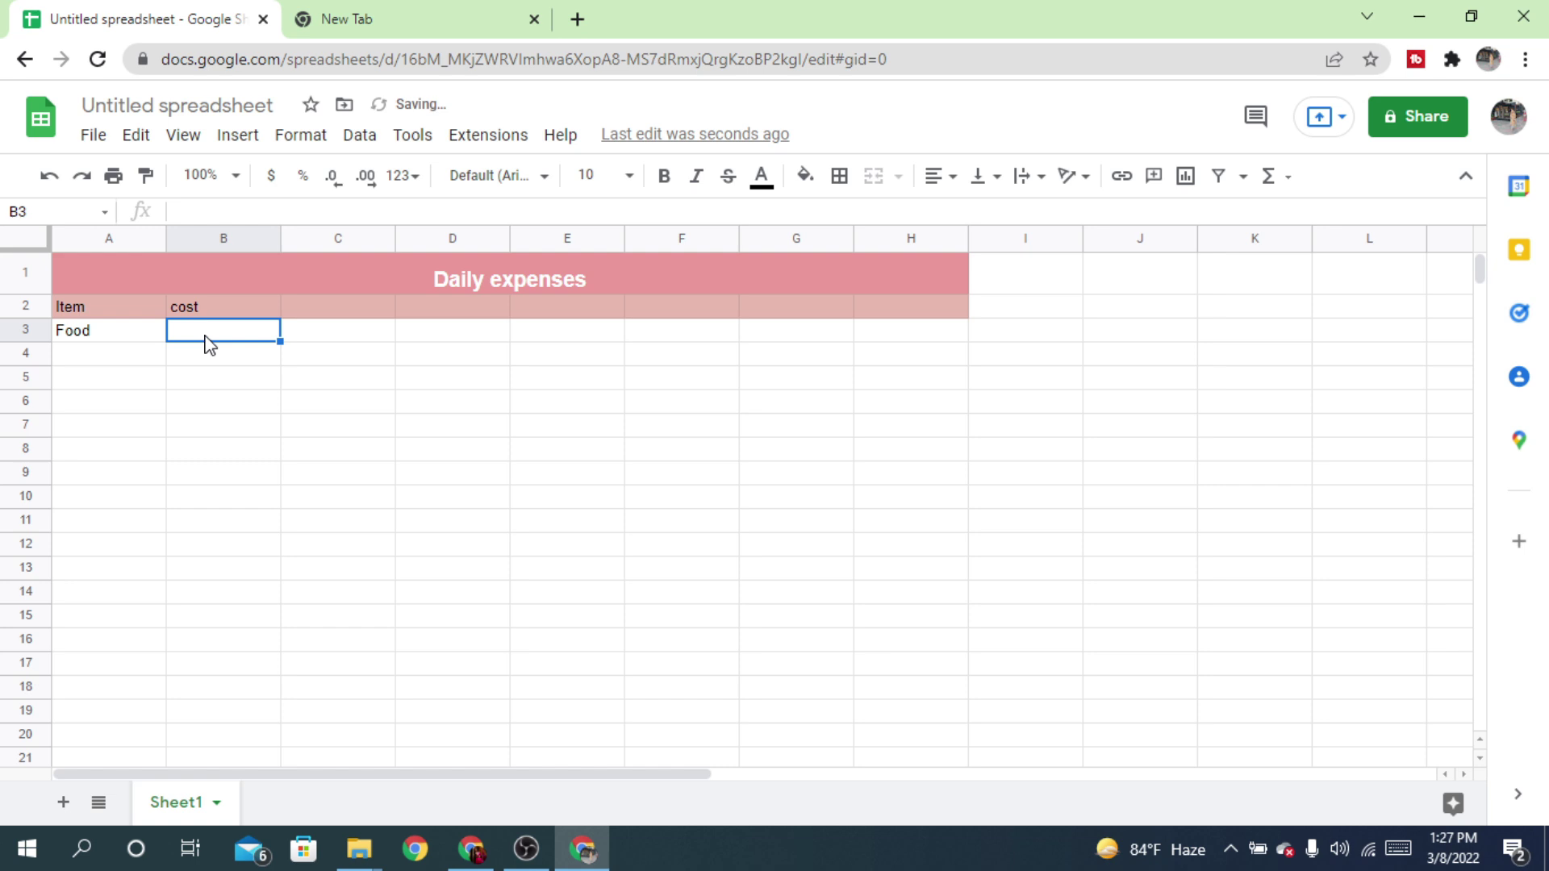
{"action": "type", "text": "150"}
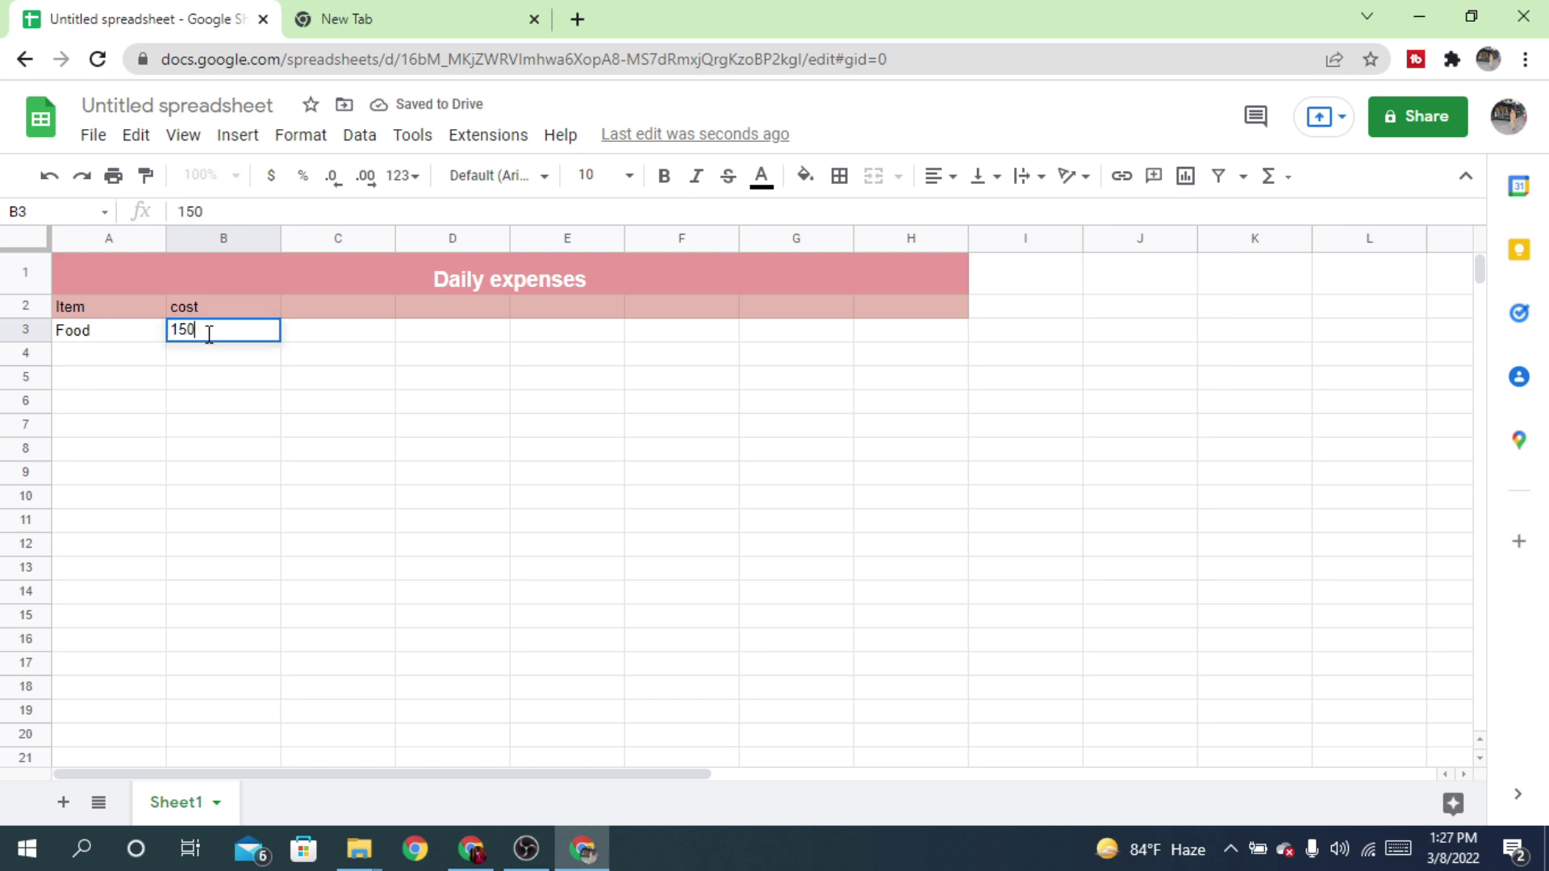
{"action": "left_click", "coordinate": [100, 357]}
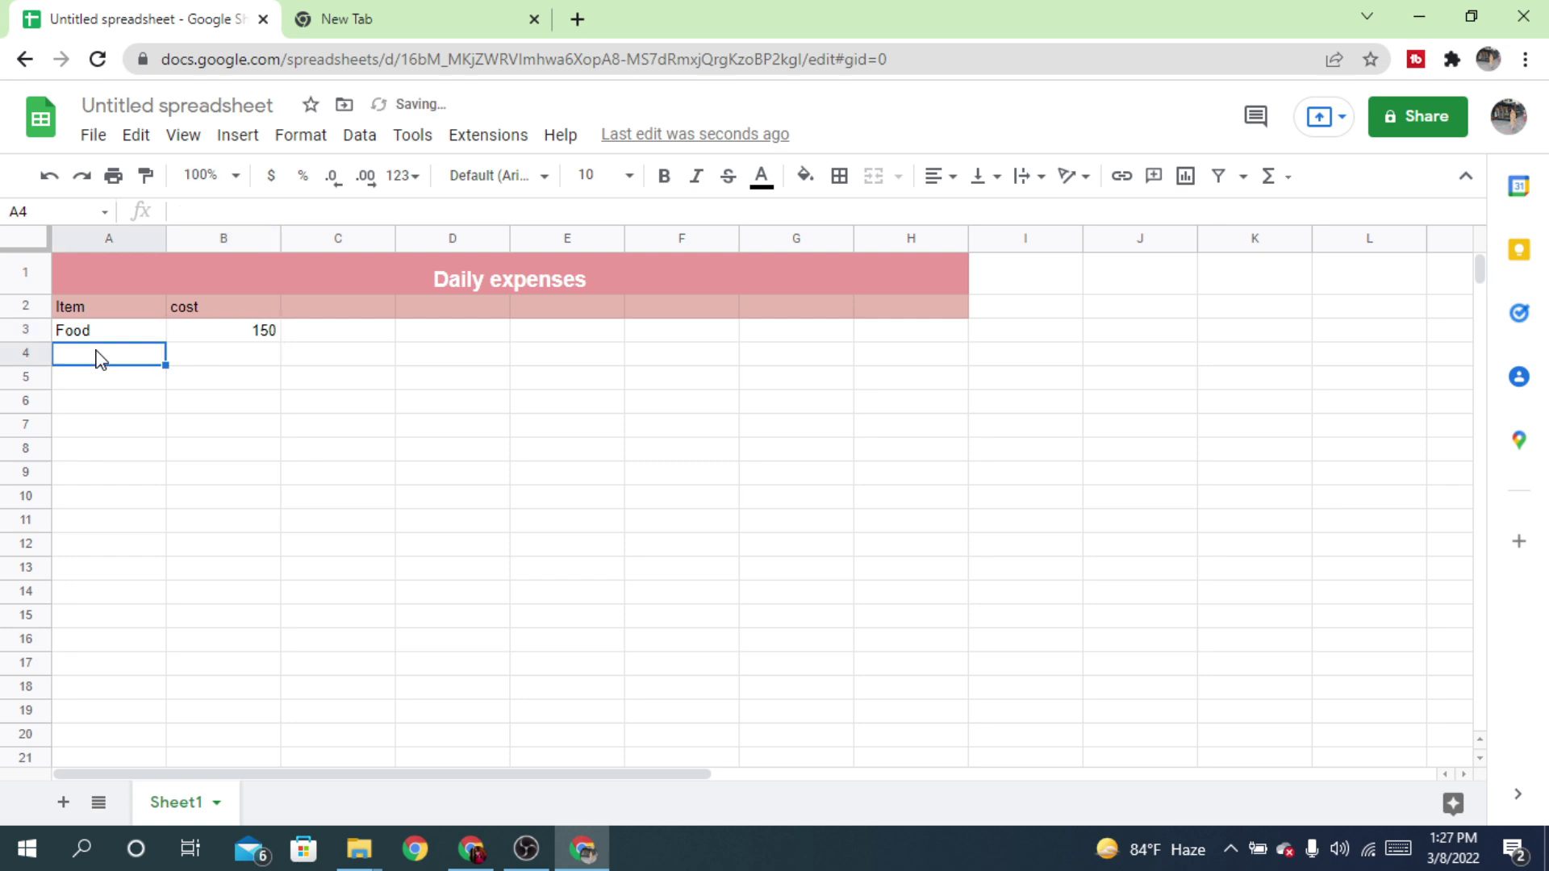
{"action": "type", "text": "transport"}
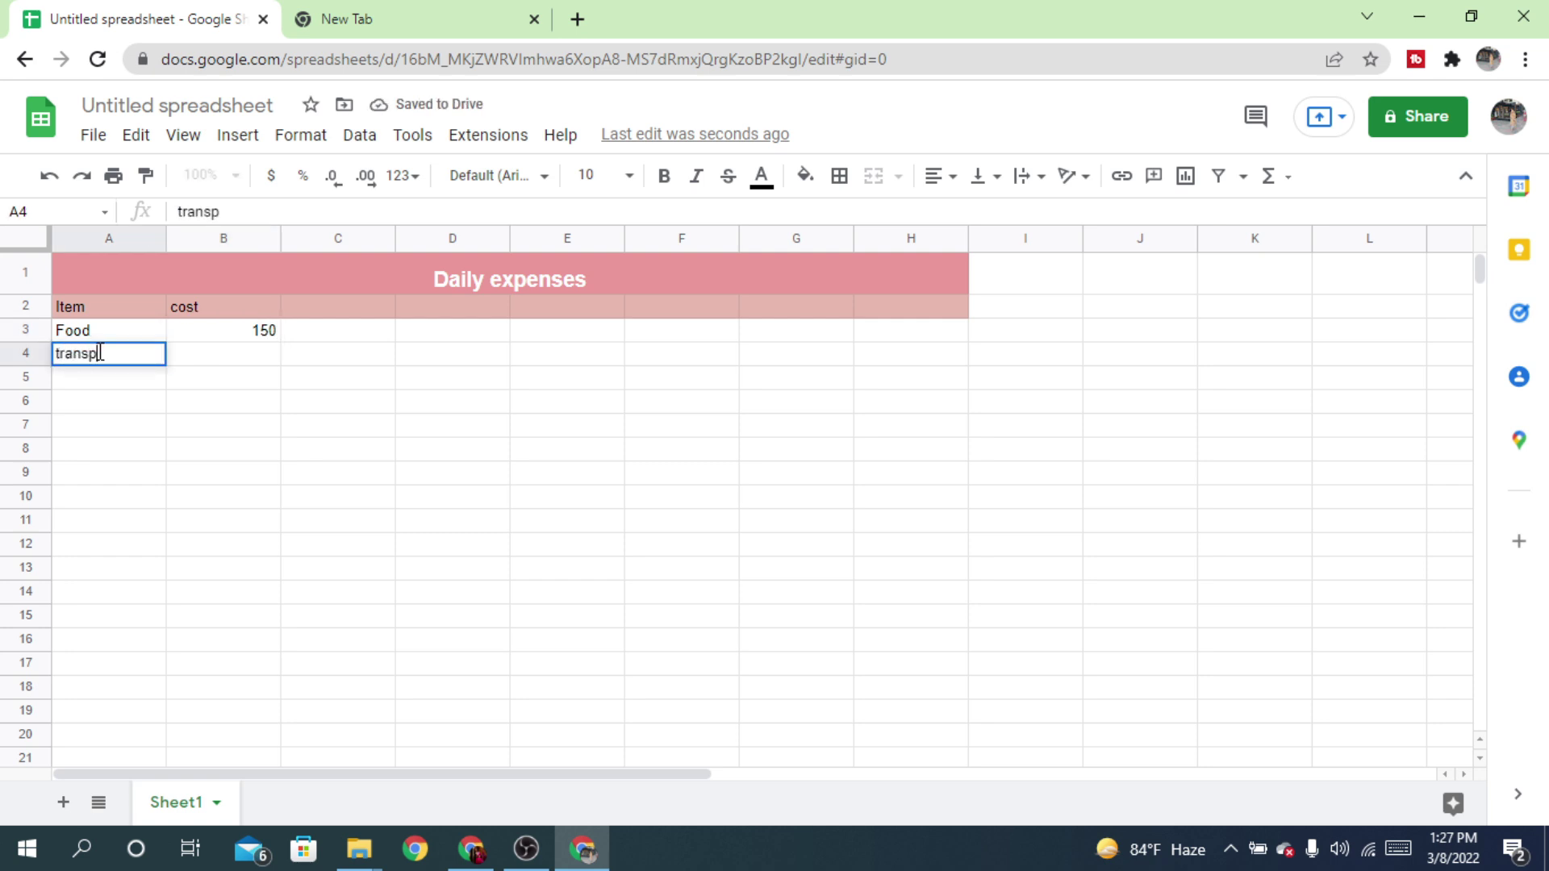
{"action": "left_click", "coordinate": [216, 337]}
{"action": "left_click", "coordinate": [222, 357]}
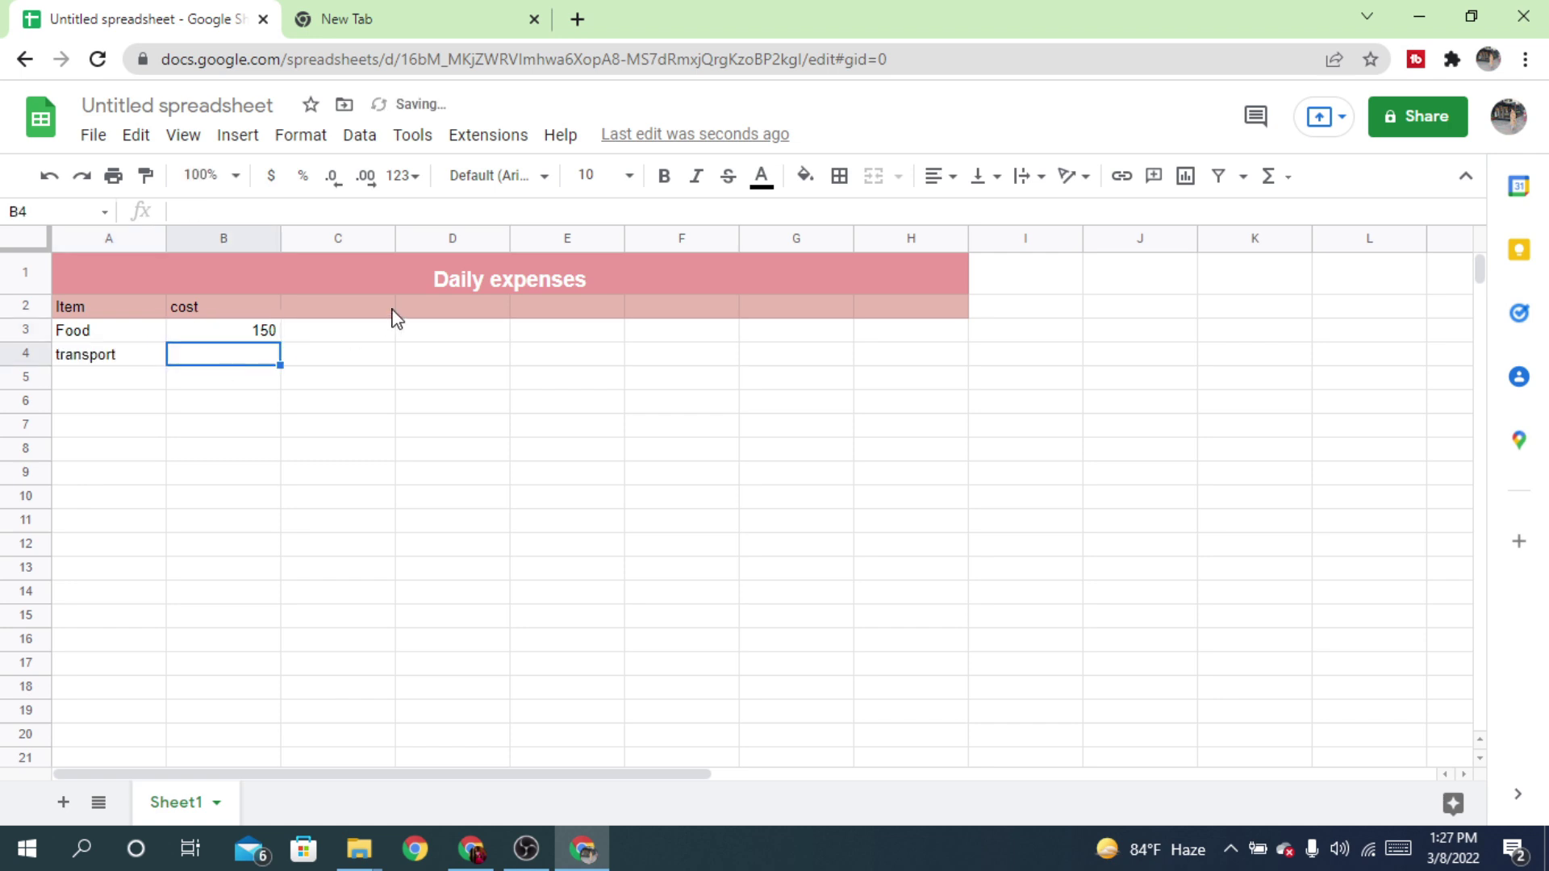
{"action": "type", "text": "1"}
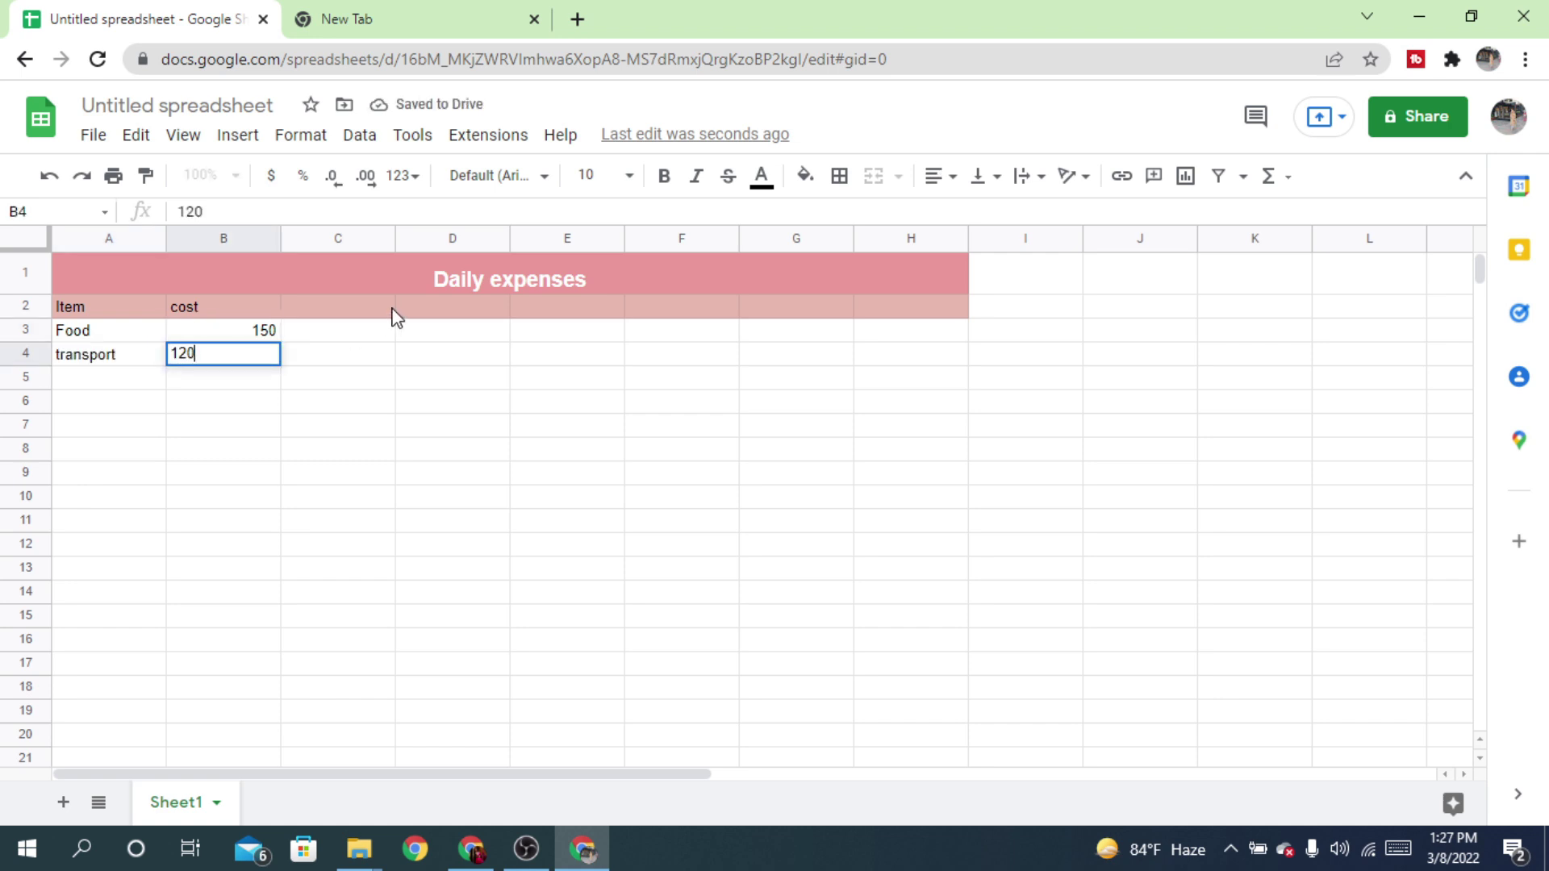
{"action": "type", "text": "20"}
{"action": "left_click", "coordinate": [108, 391]}
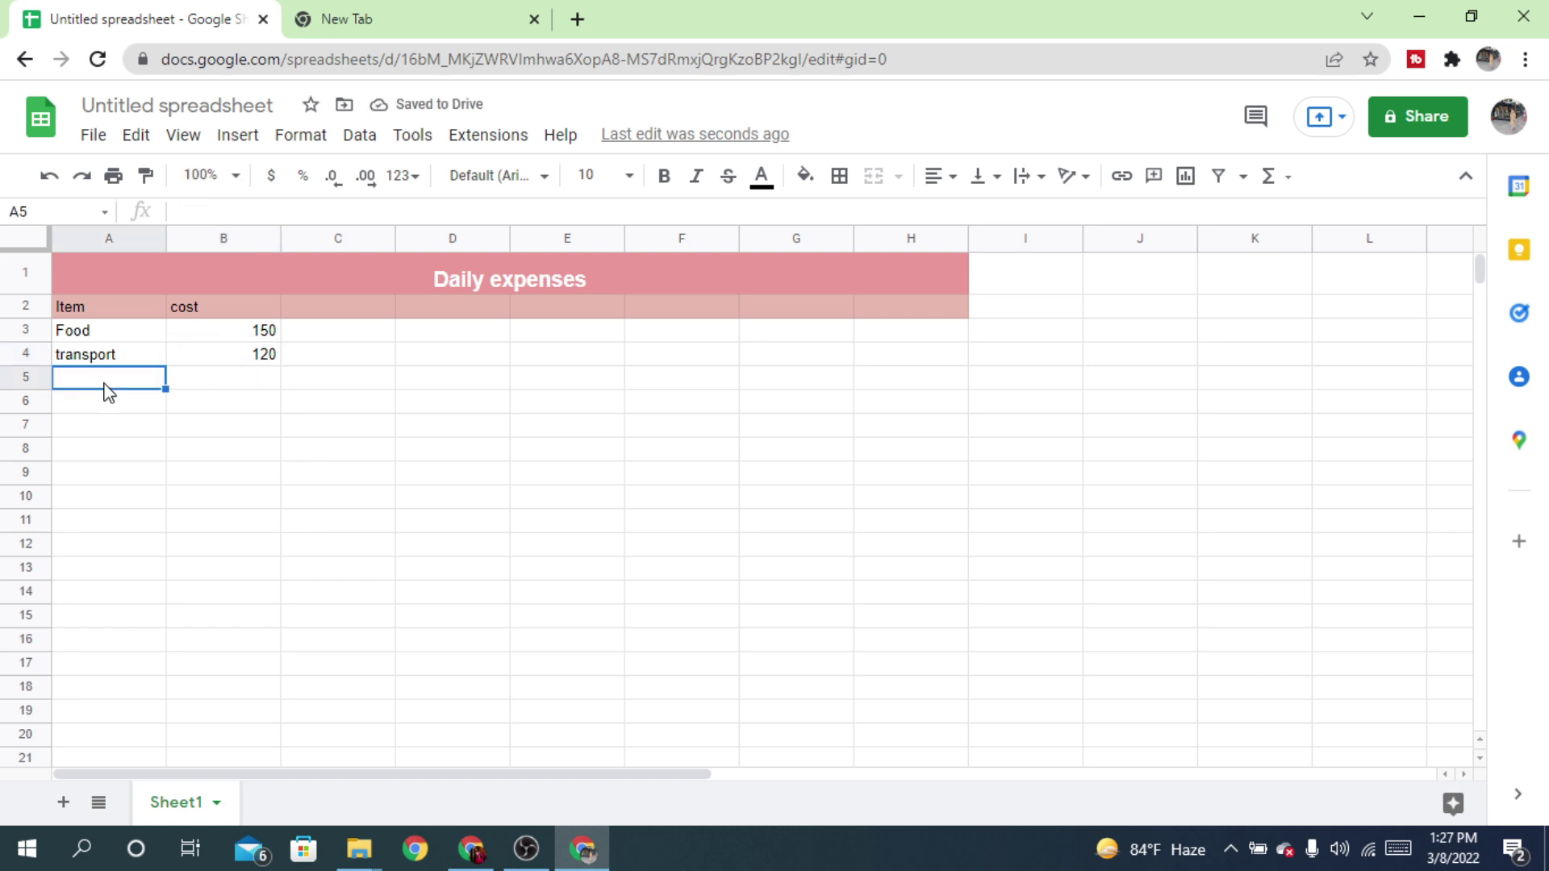
Add shopping 1500 and personal care 700 in rows 5 and 6
{"action": "type", "text": "shopping"}
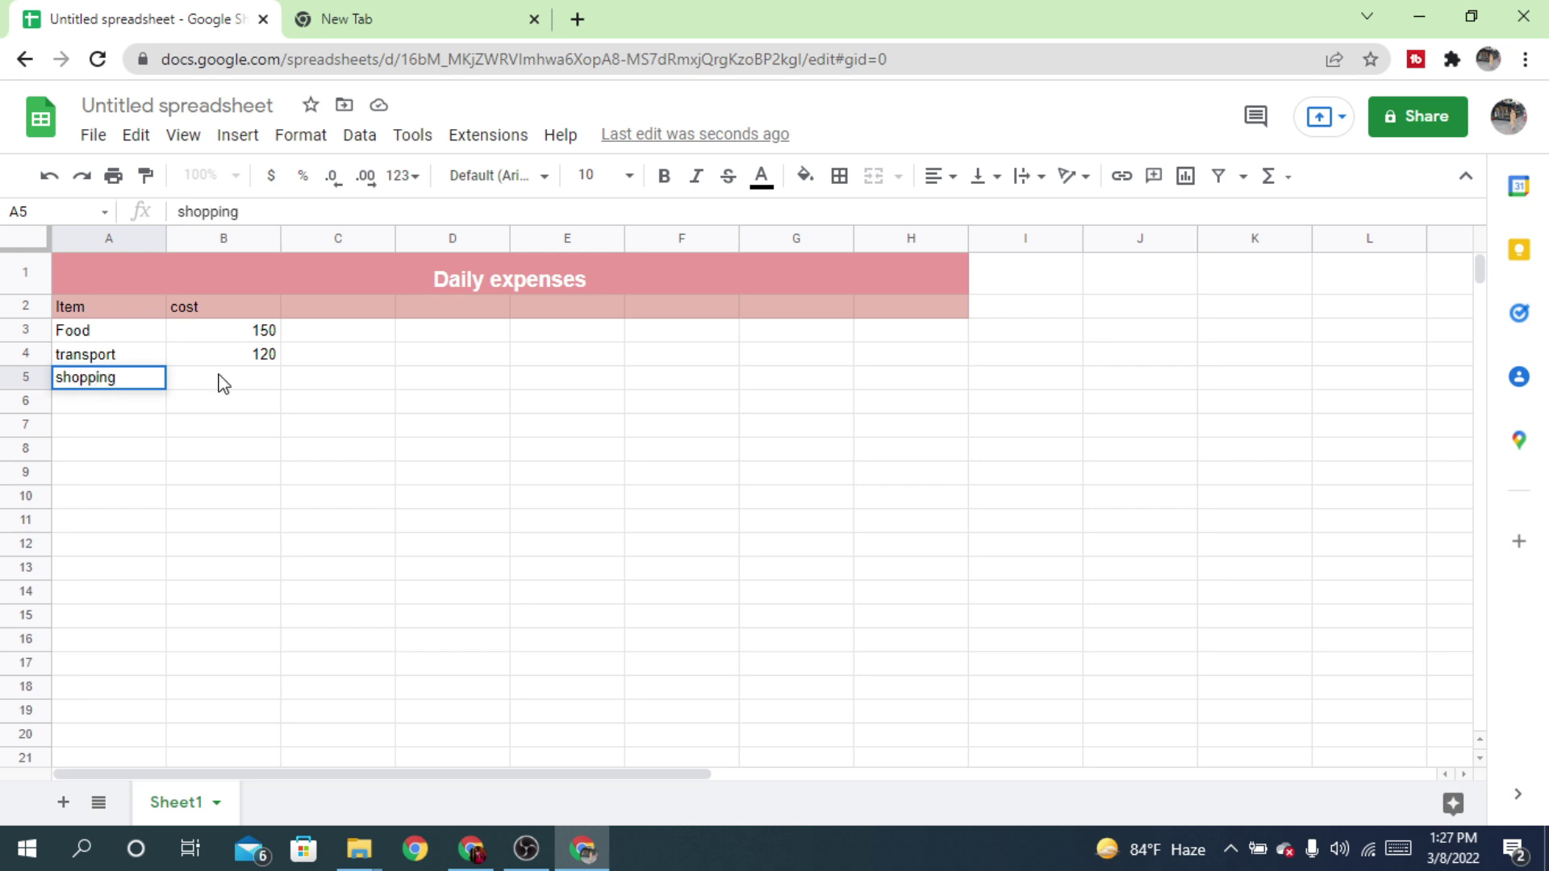
{"action": "left_click", "coordinate": [225, 381]}
{"action": "type", "text": "1"}
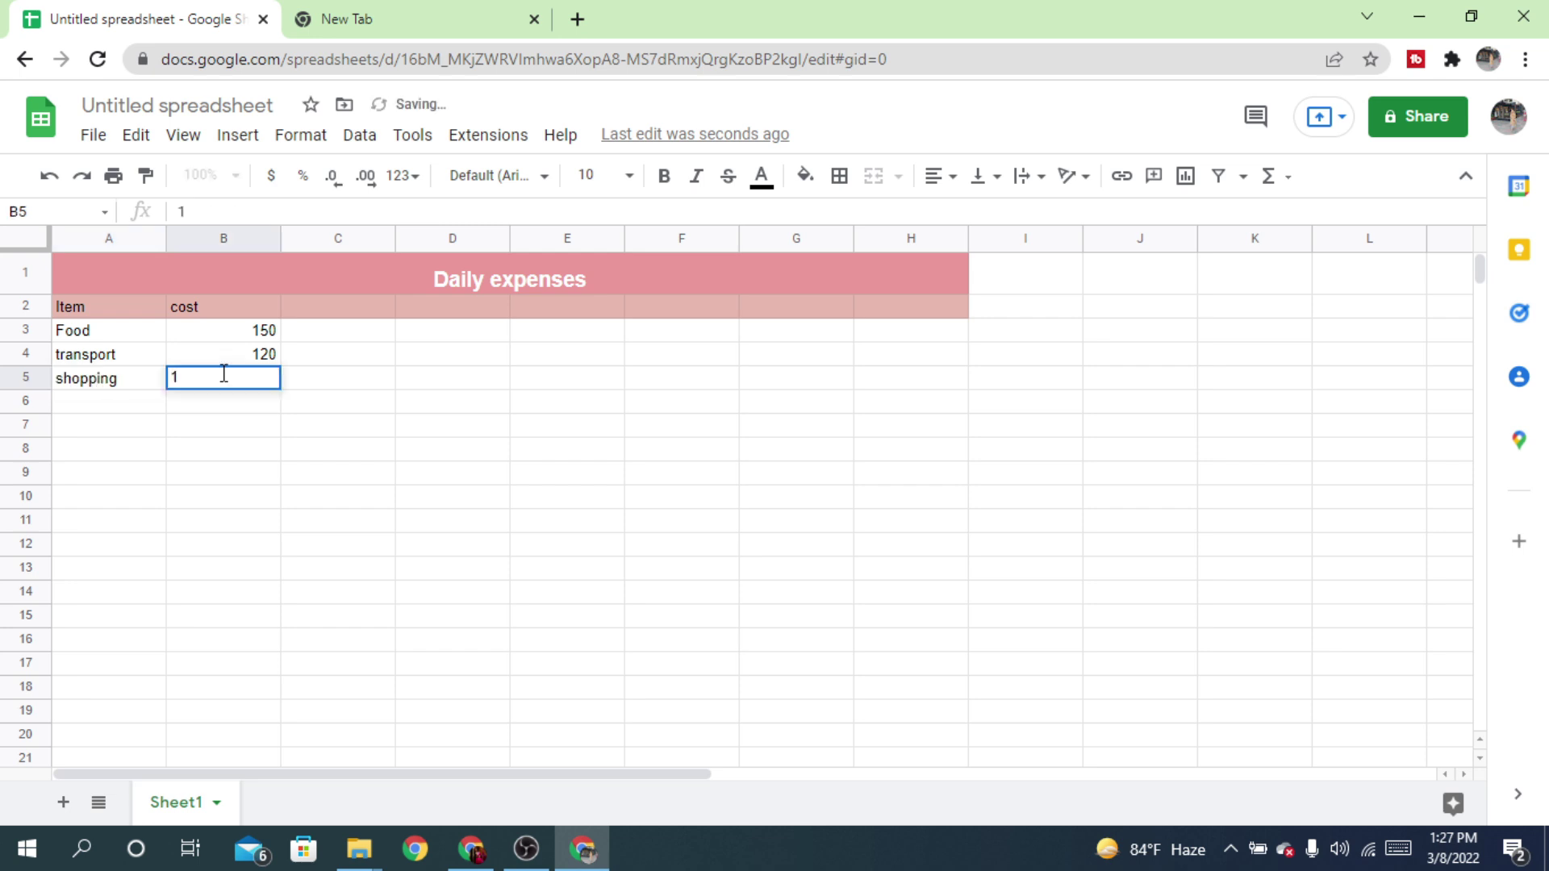
{"action": "type", "text": "500"}
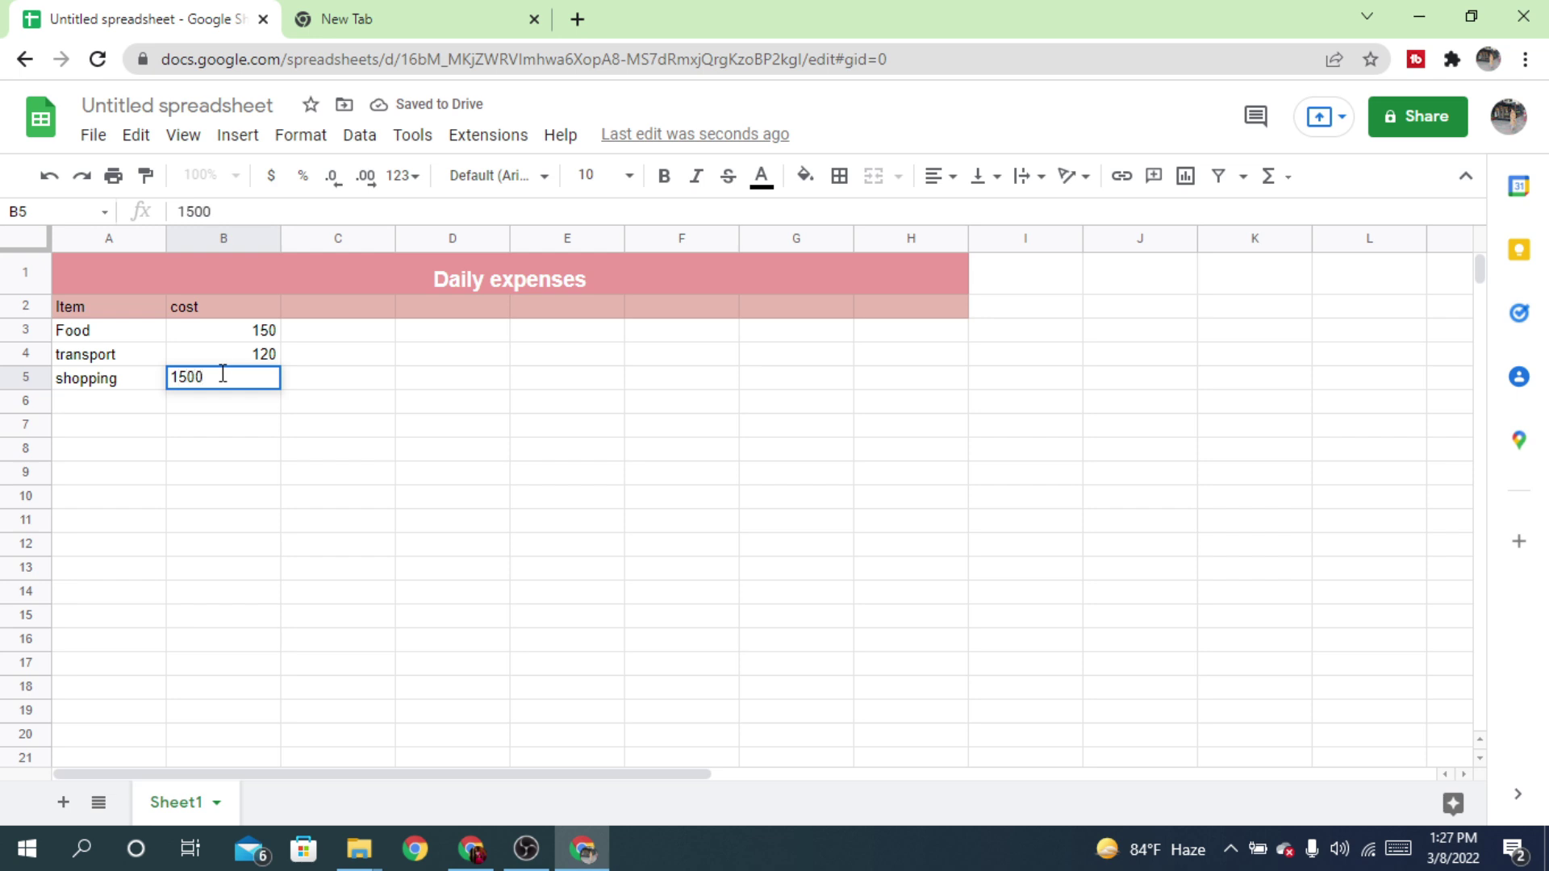
{"action": "left_click", "coordinate": [127, 406]}
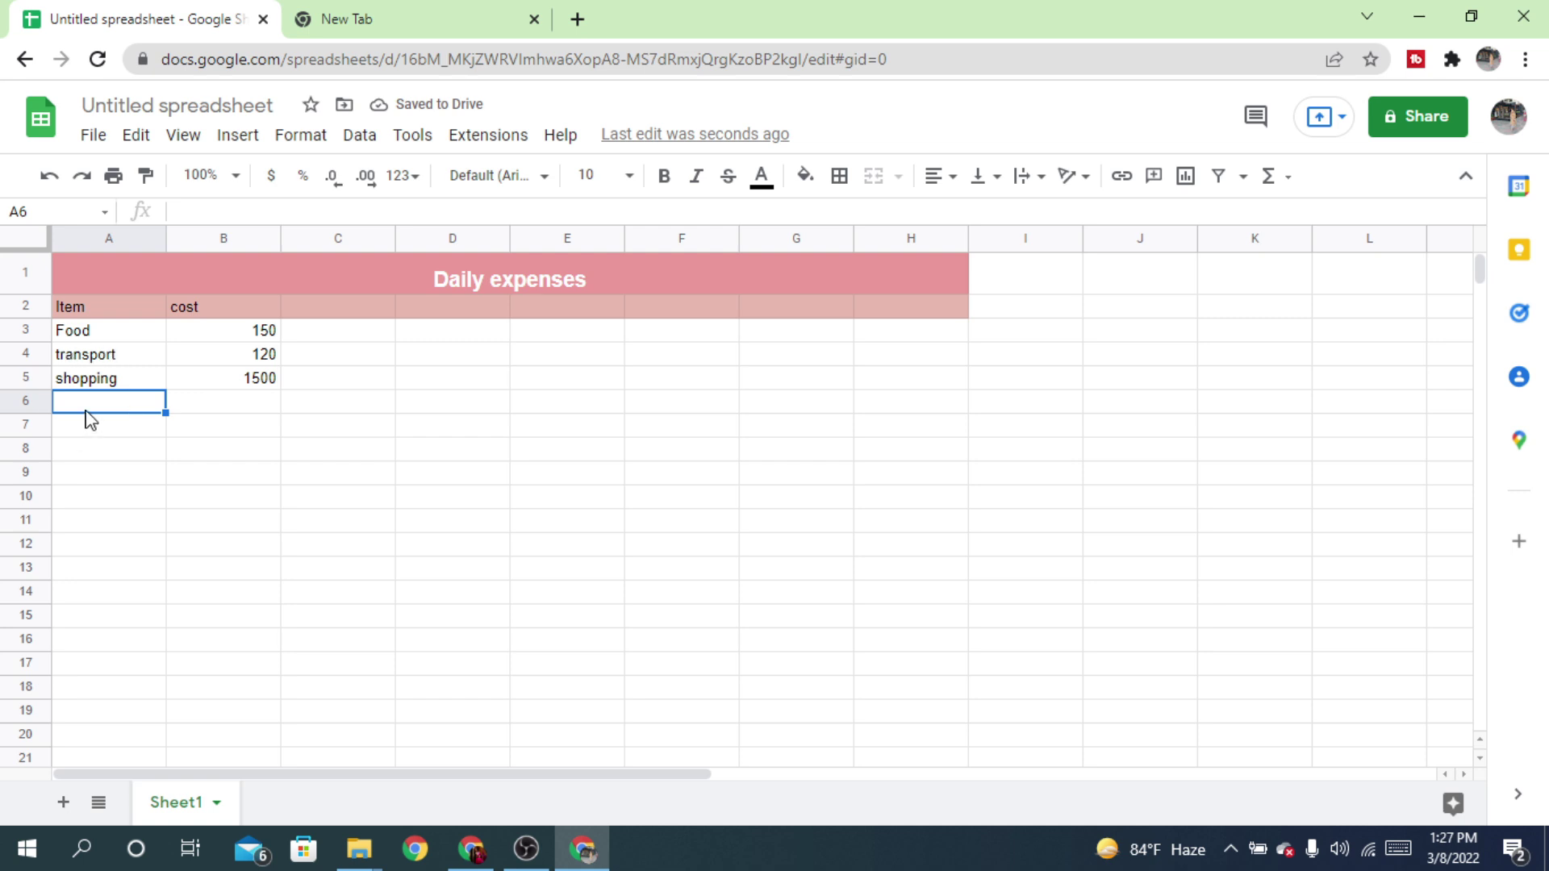
{"action": "type", "text": "pe"}
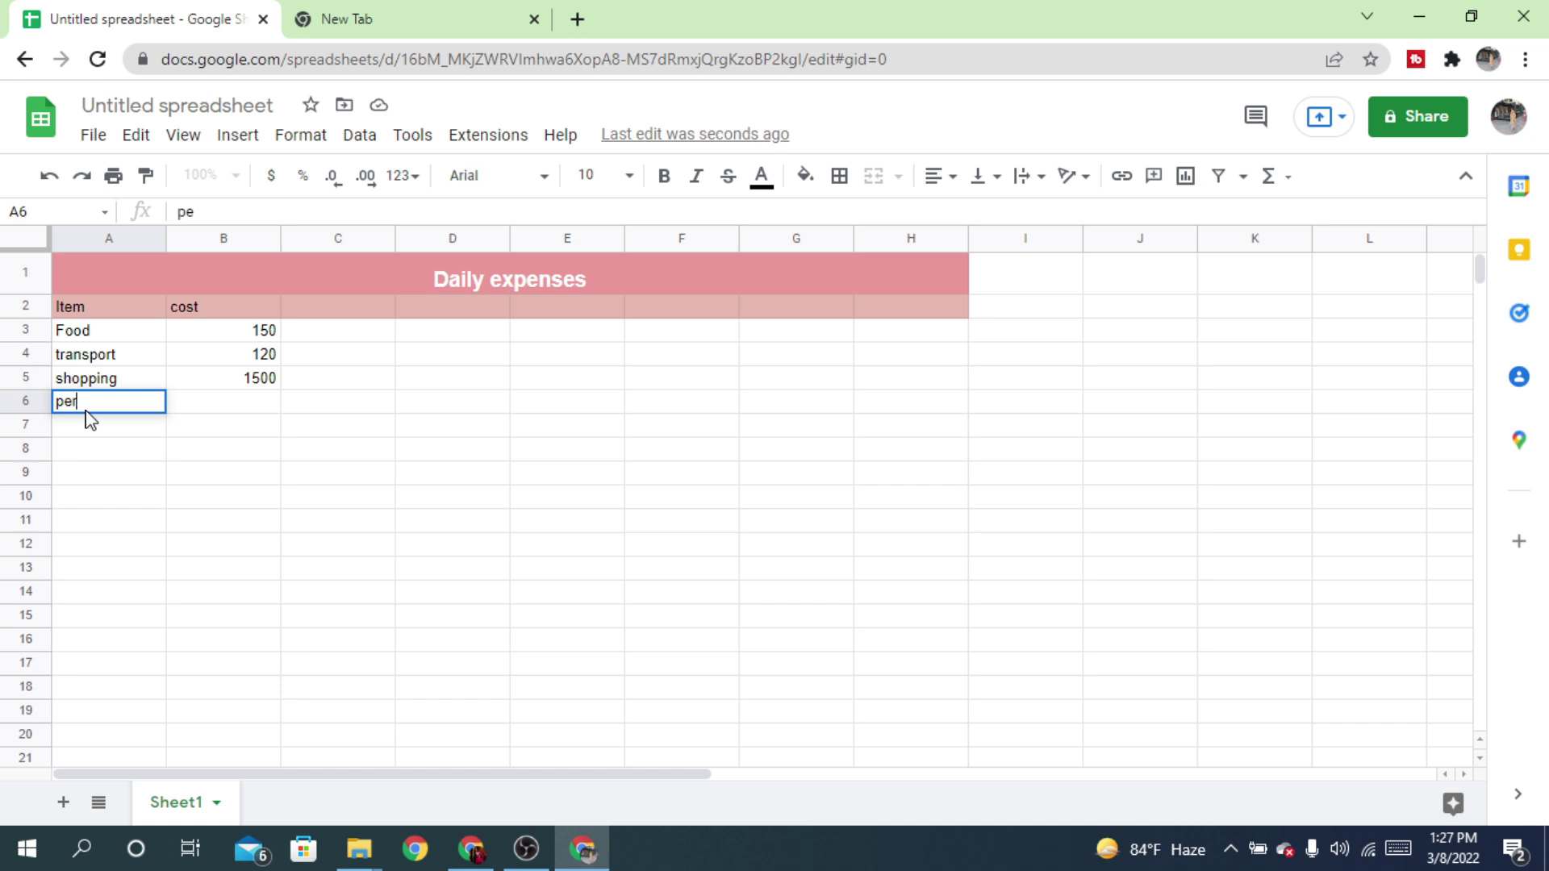
{"action": "type", "text": "rsonal care"}
{"action": "left_click", "coordinate": [264, 406]}
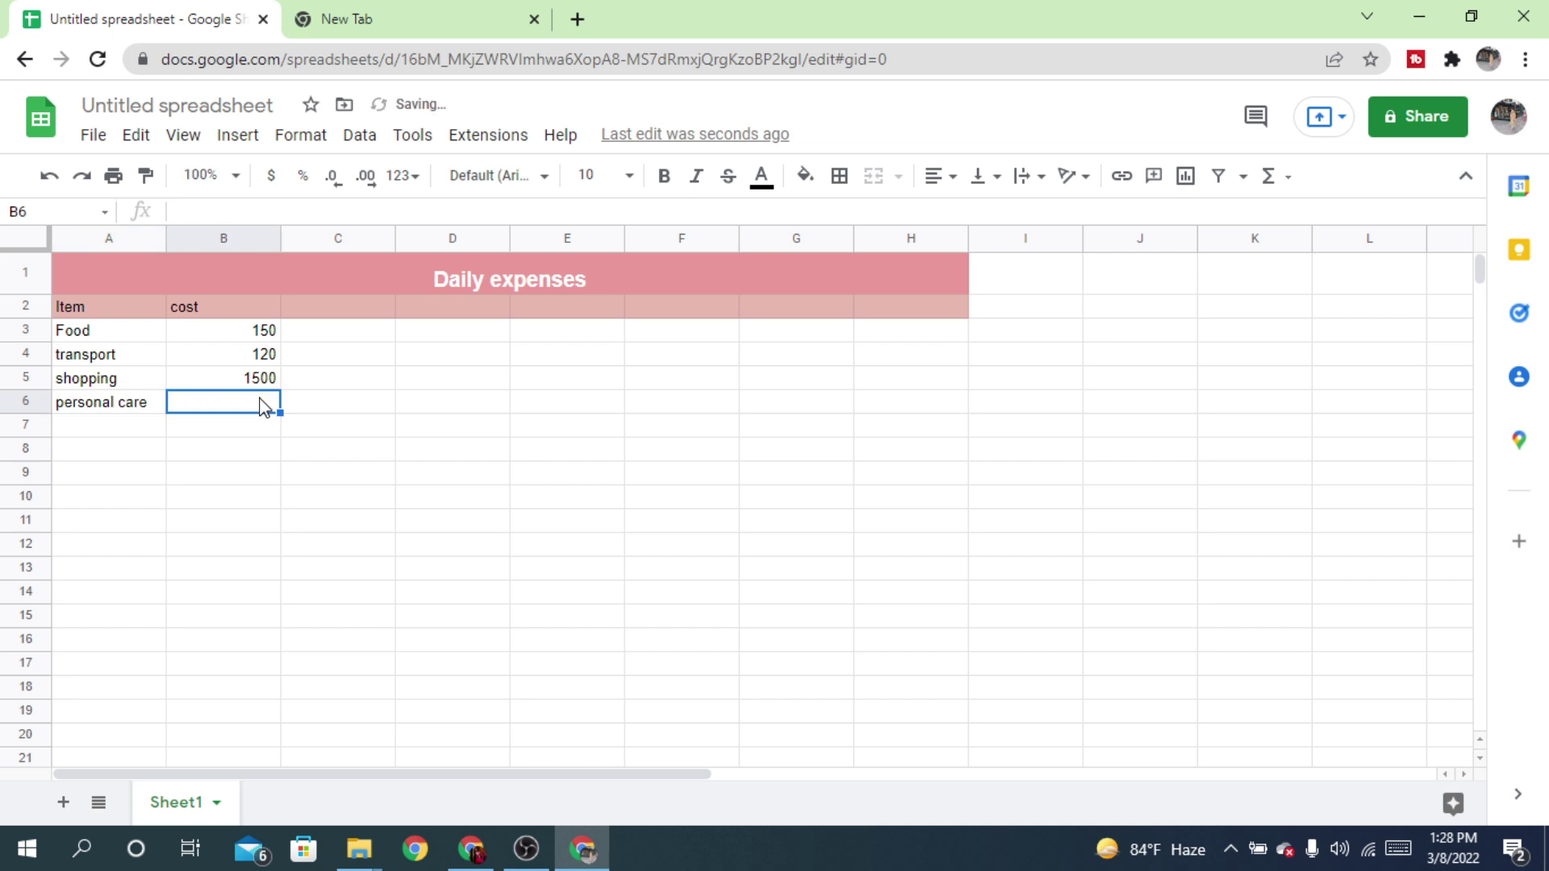
{"action": "type", "text": "700"}
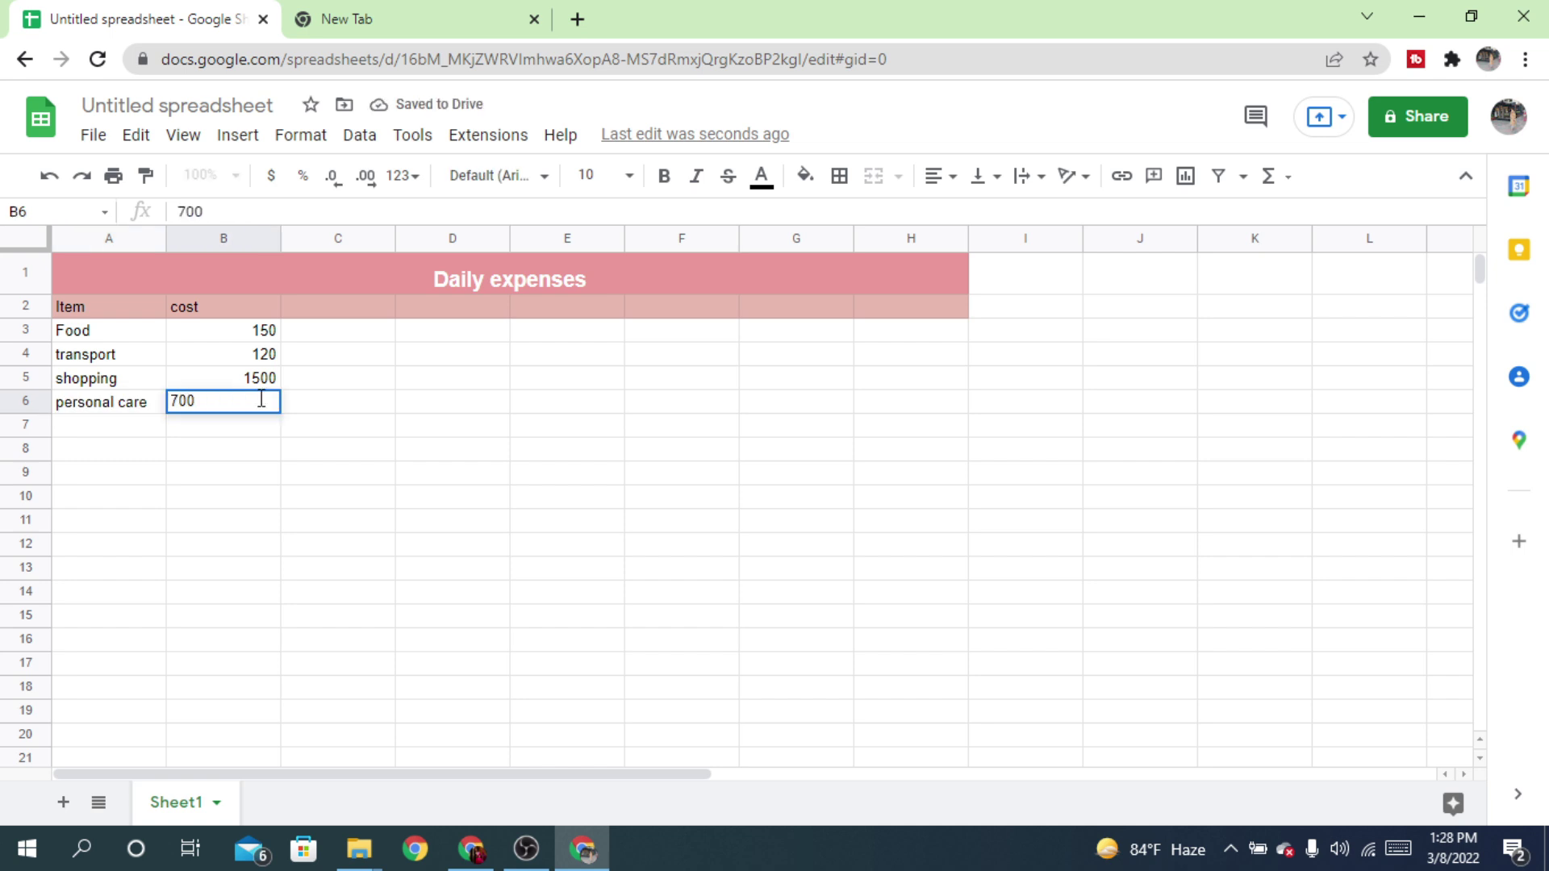
{"action": "left_click", "coordinate": [144, 436]}
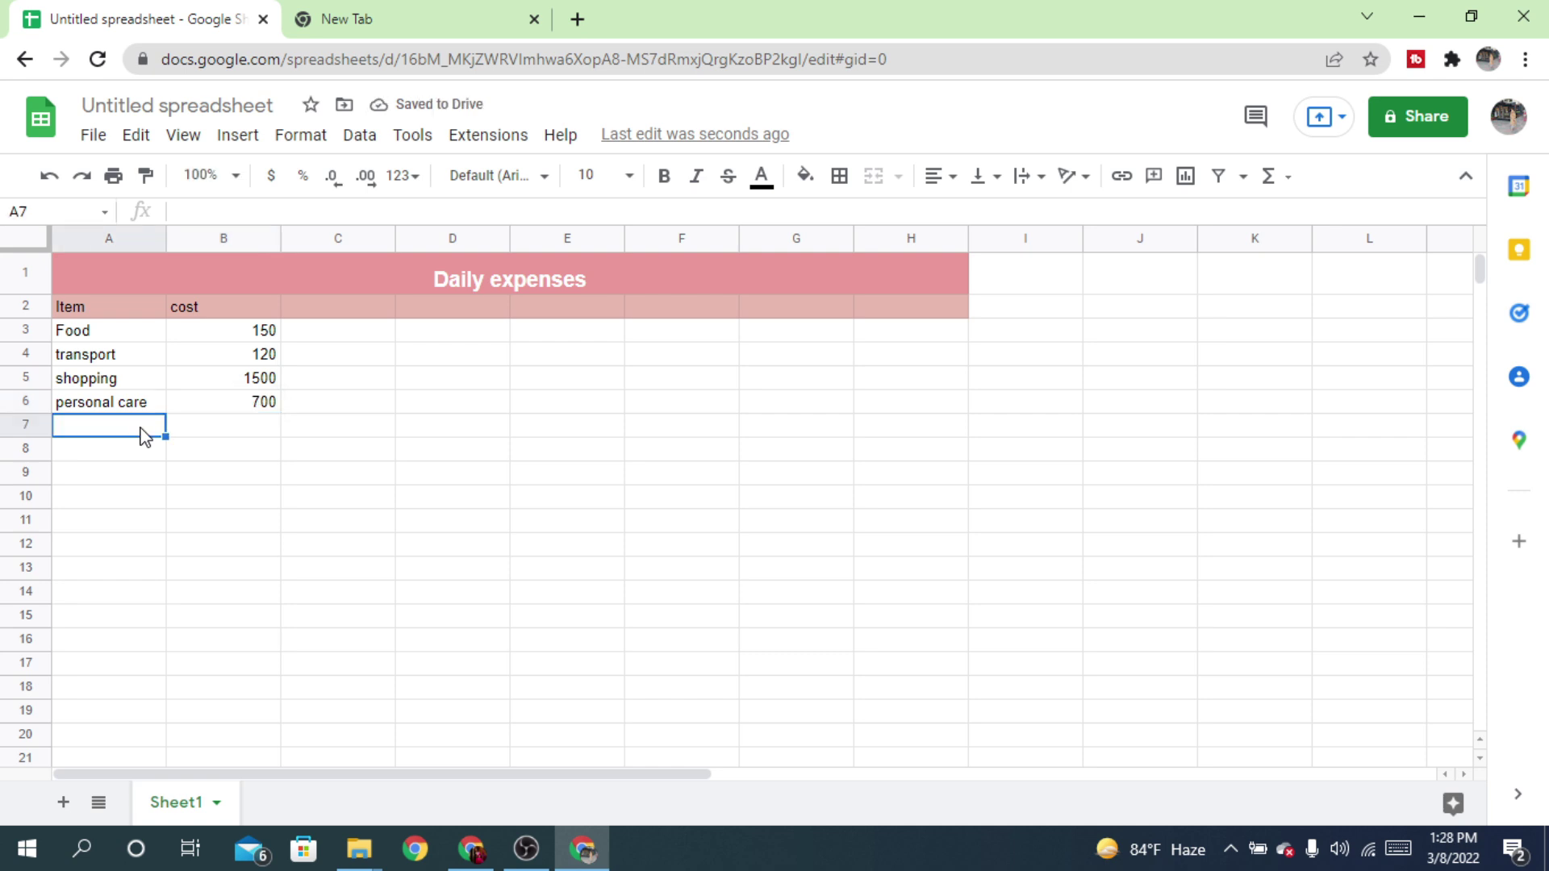
Replace the mistyped 'rent' with pet care and give it cost 300 in row 7
{"action": "type", "text": "rent"}
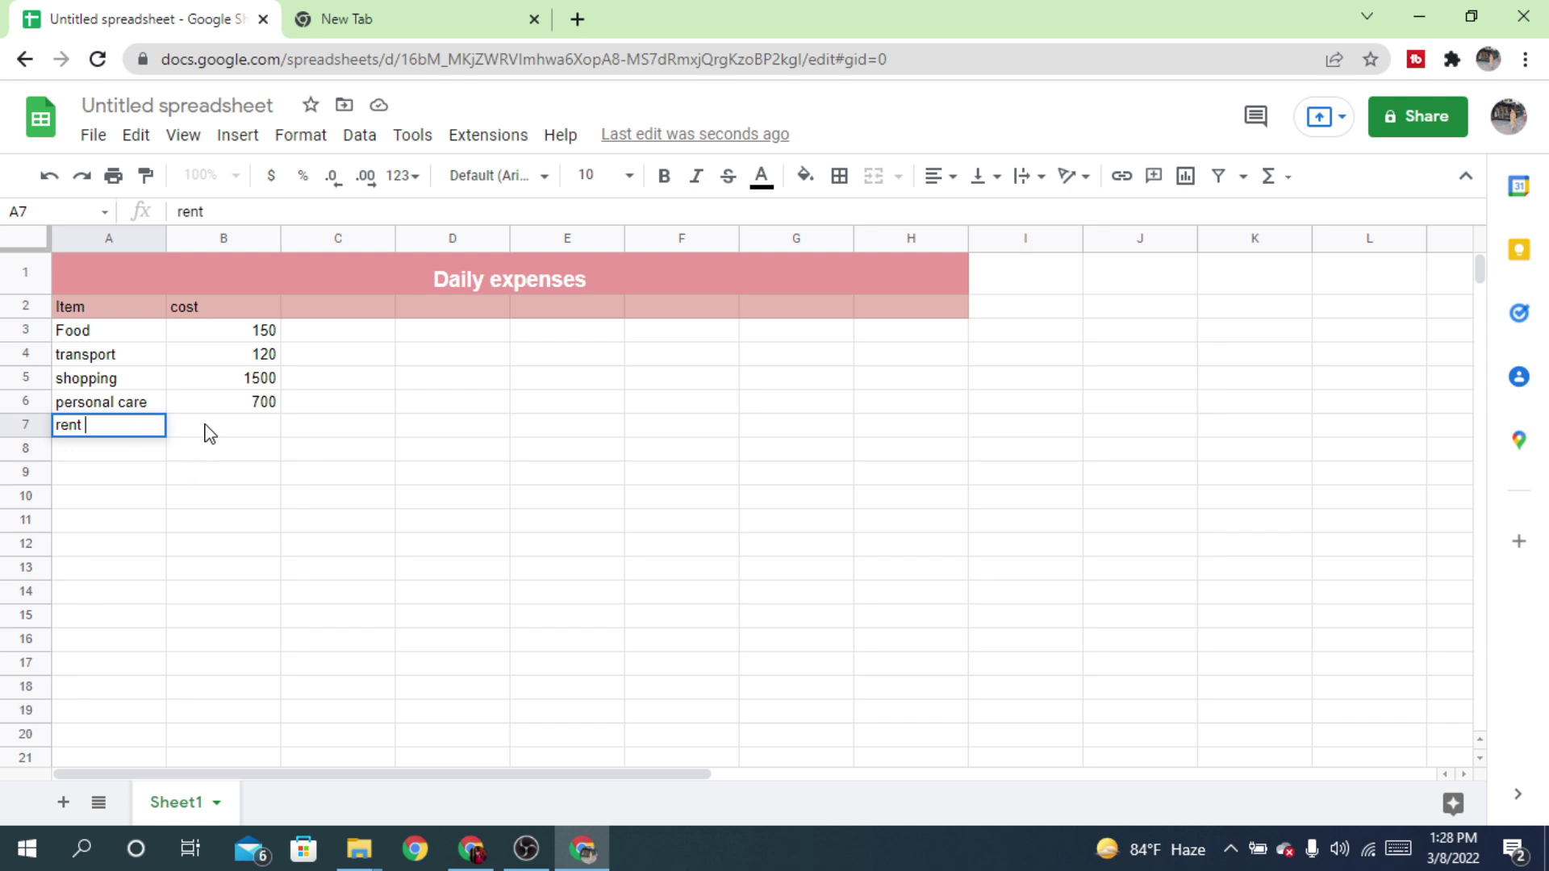
{"action": "double_click", "coordinate": [89, 422]}
{"action": "key", "text": "BackSpace"}
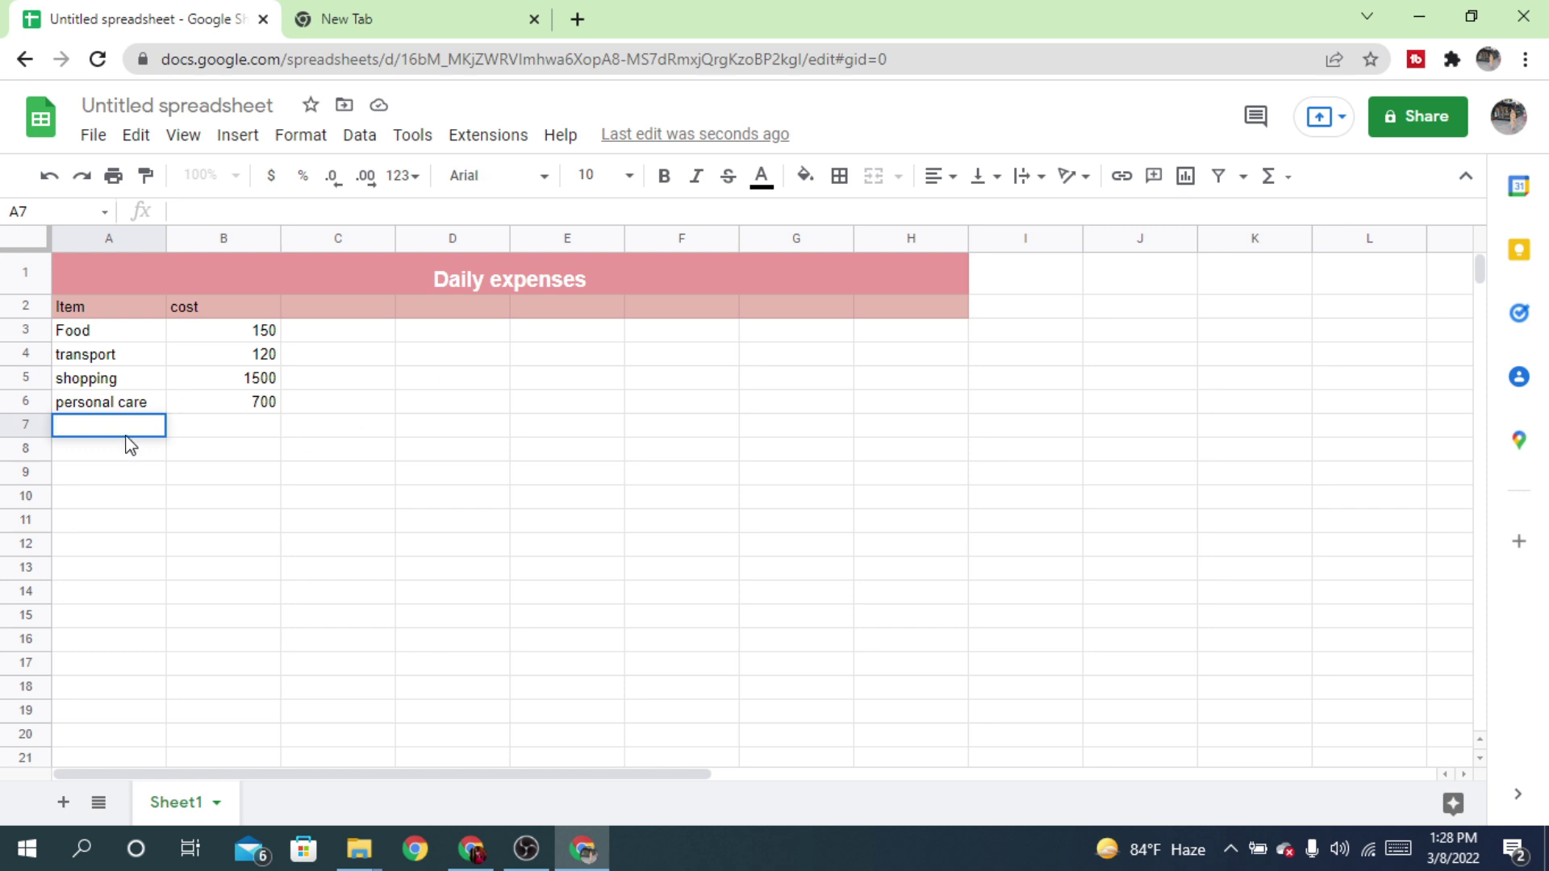
{"action": "type", "text": "pet care"}
{"action": "left_click", "coordinate": [253, 435]}
{"action": "type", "text": "300"}
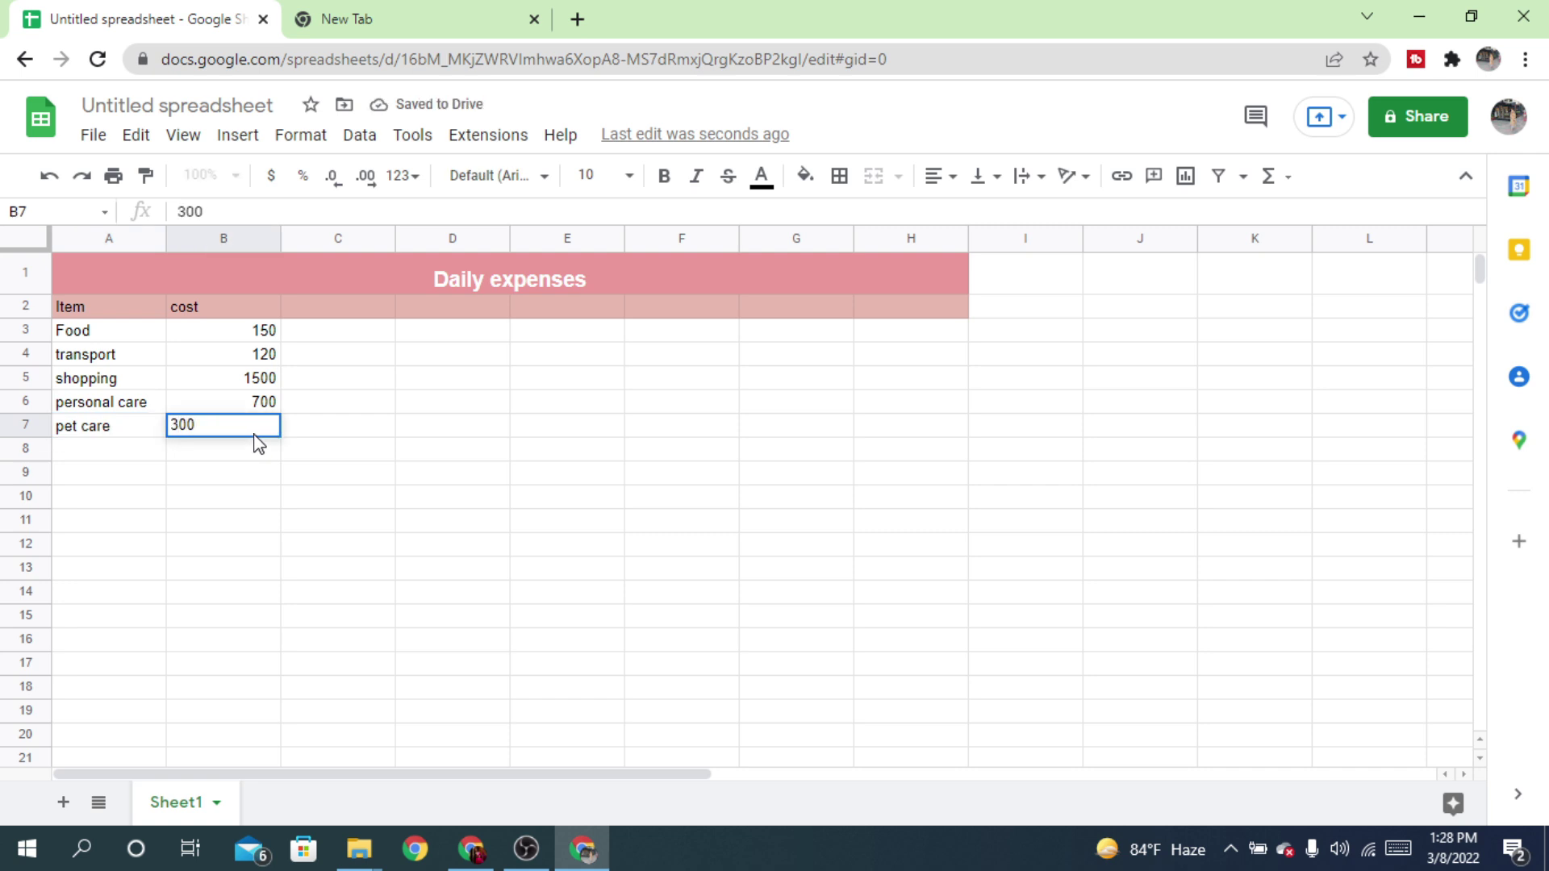
{"action": "left_click", "coordinate": [142, 450]}
Check the item and cost cells, ending on A8 for the total label
{"action": "left_click", "coordinate": [113, 335]}
{"action": "left_click", "coordinate": [107, 386]}
{"action": "left_click", "coordinate": [115, 429]}
{"action": "left_click", "coordinate": [268, 334]}
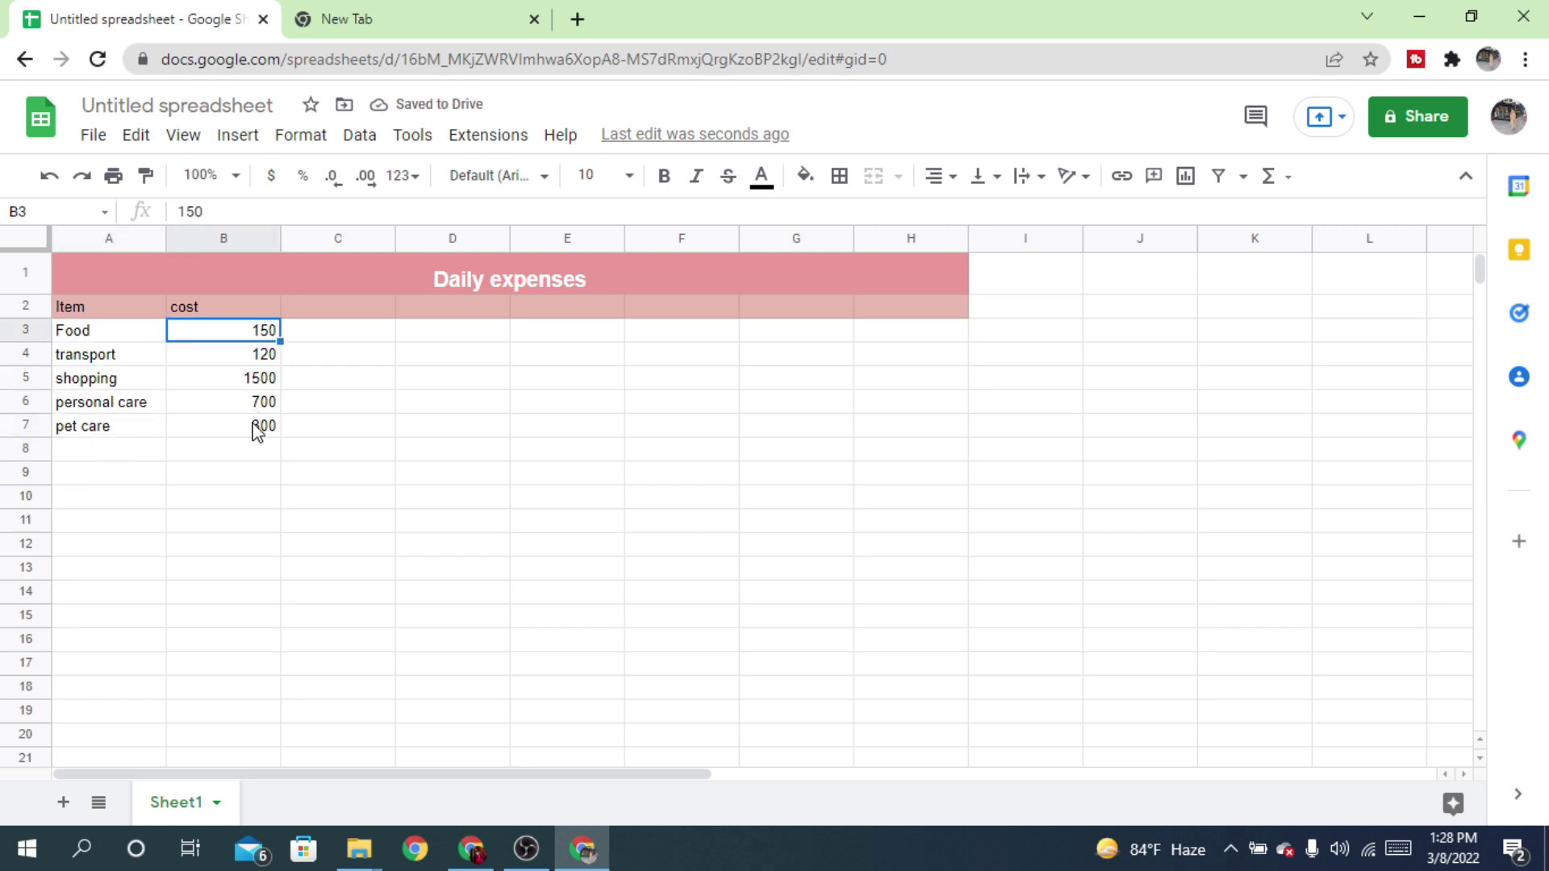
{"action": "left_click", "coordinate": [257, 431]}
{"action": "left_click", "coordinate": [236, 456]}
{"action": "left_click", "coordinate": [254, 451]}
{"action": "left_click", "coordinate": [100, 457]}
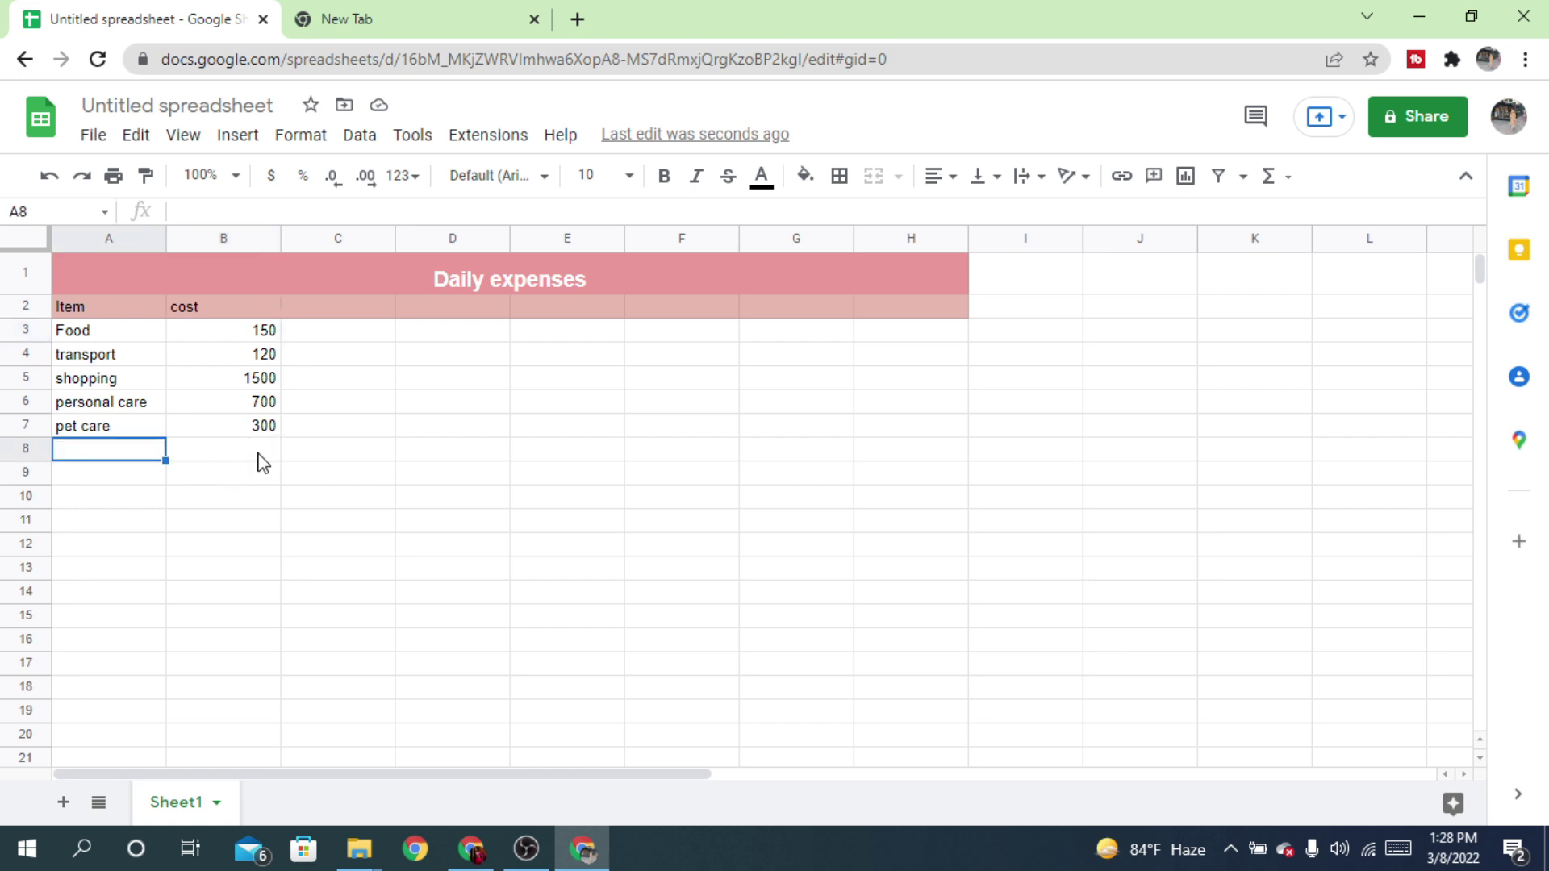
Label cell A8 as 'total' and pick B8 for the sum
{"action": "type", "text": "total"}
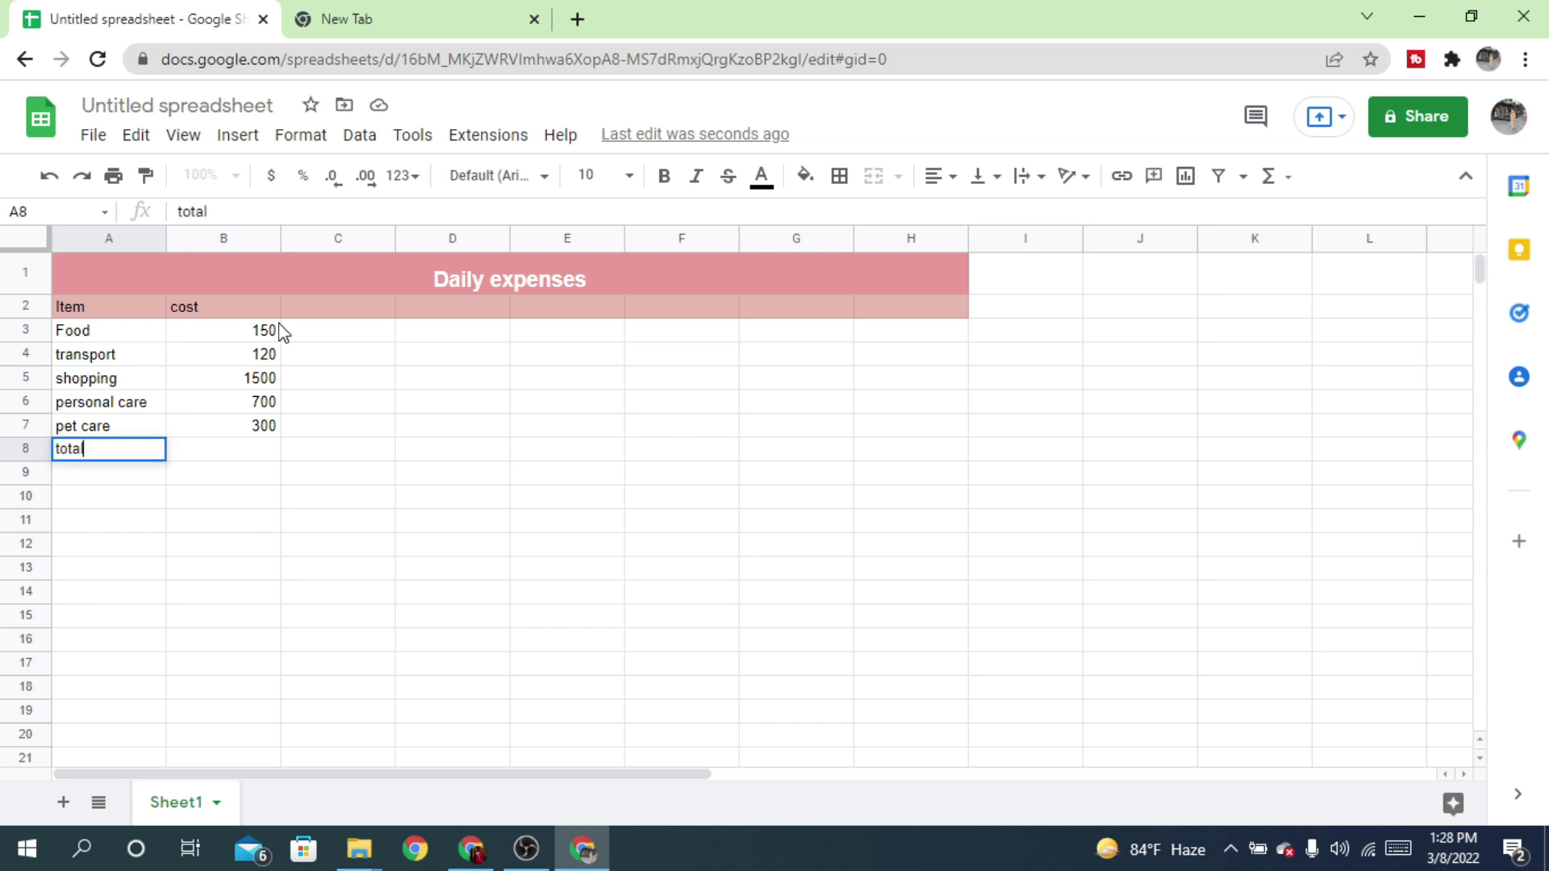
{"action": "left_click", "coordinate": [276, 331]}
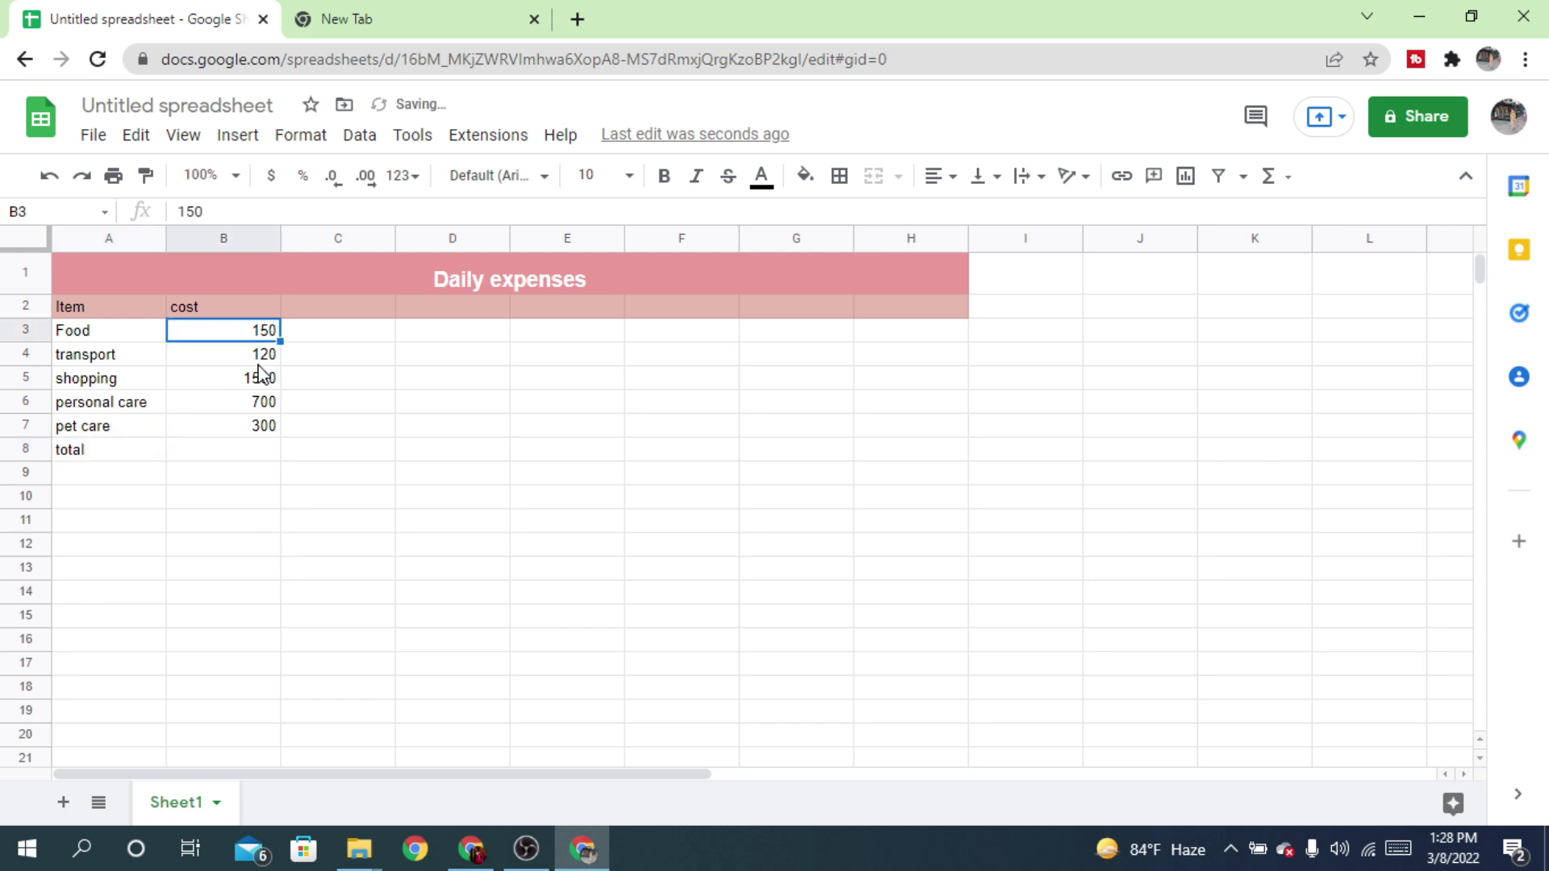
{"action": "left_click", "coordinate": [256, 451]}
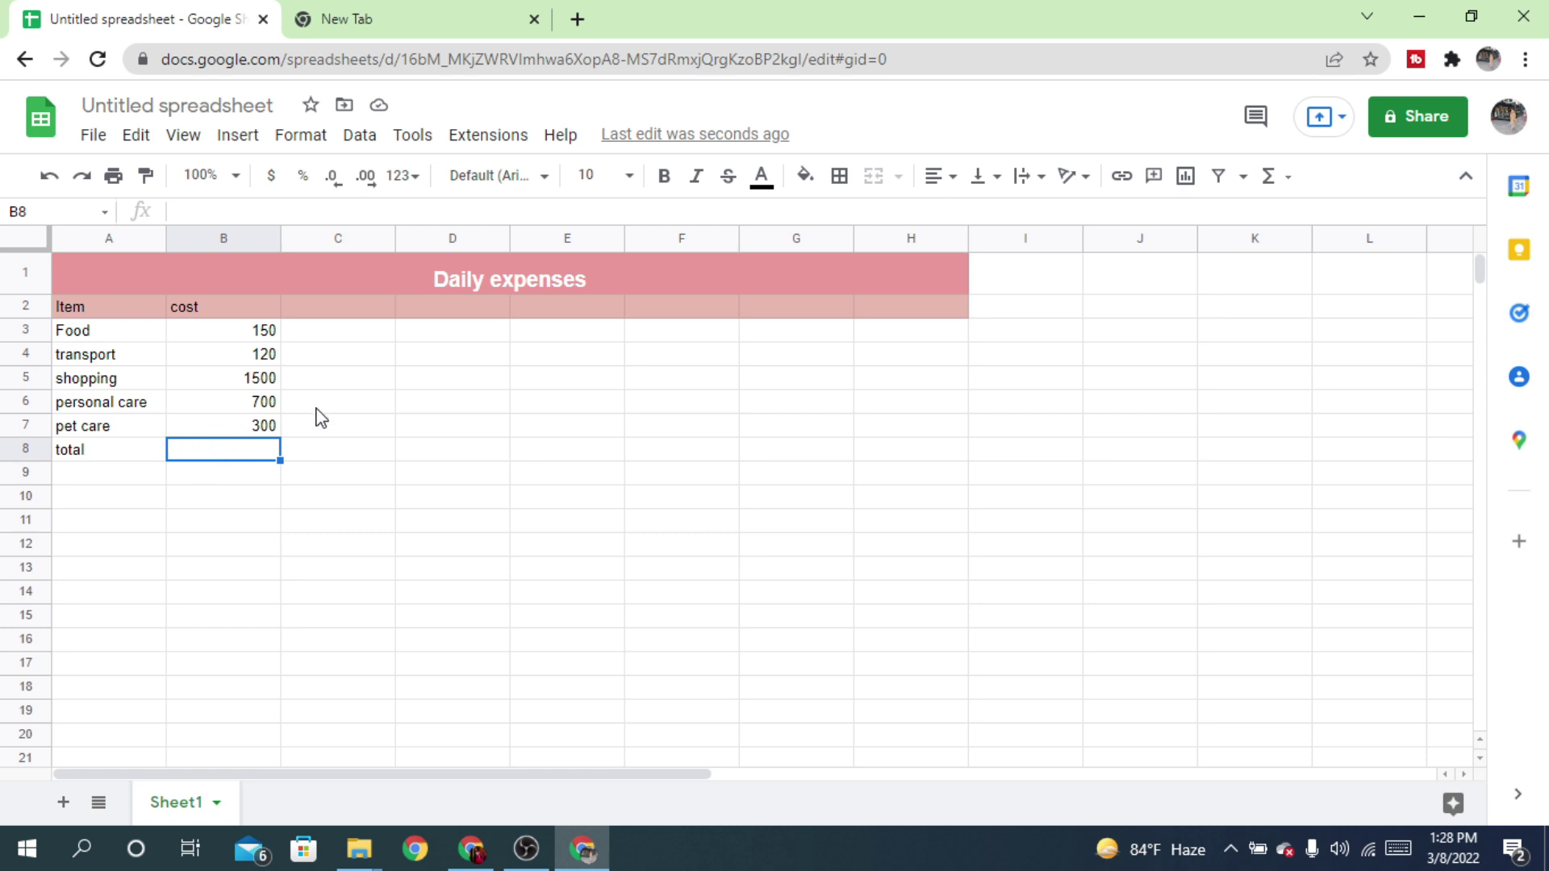
Sum the cost column B3:B8, which lands as 2770 in B9, then reopen that formula
{"action": "left_click", "coordinate": [236, 337], "text": "shift"}
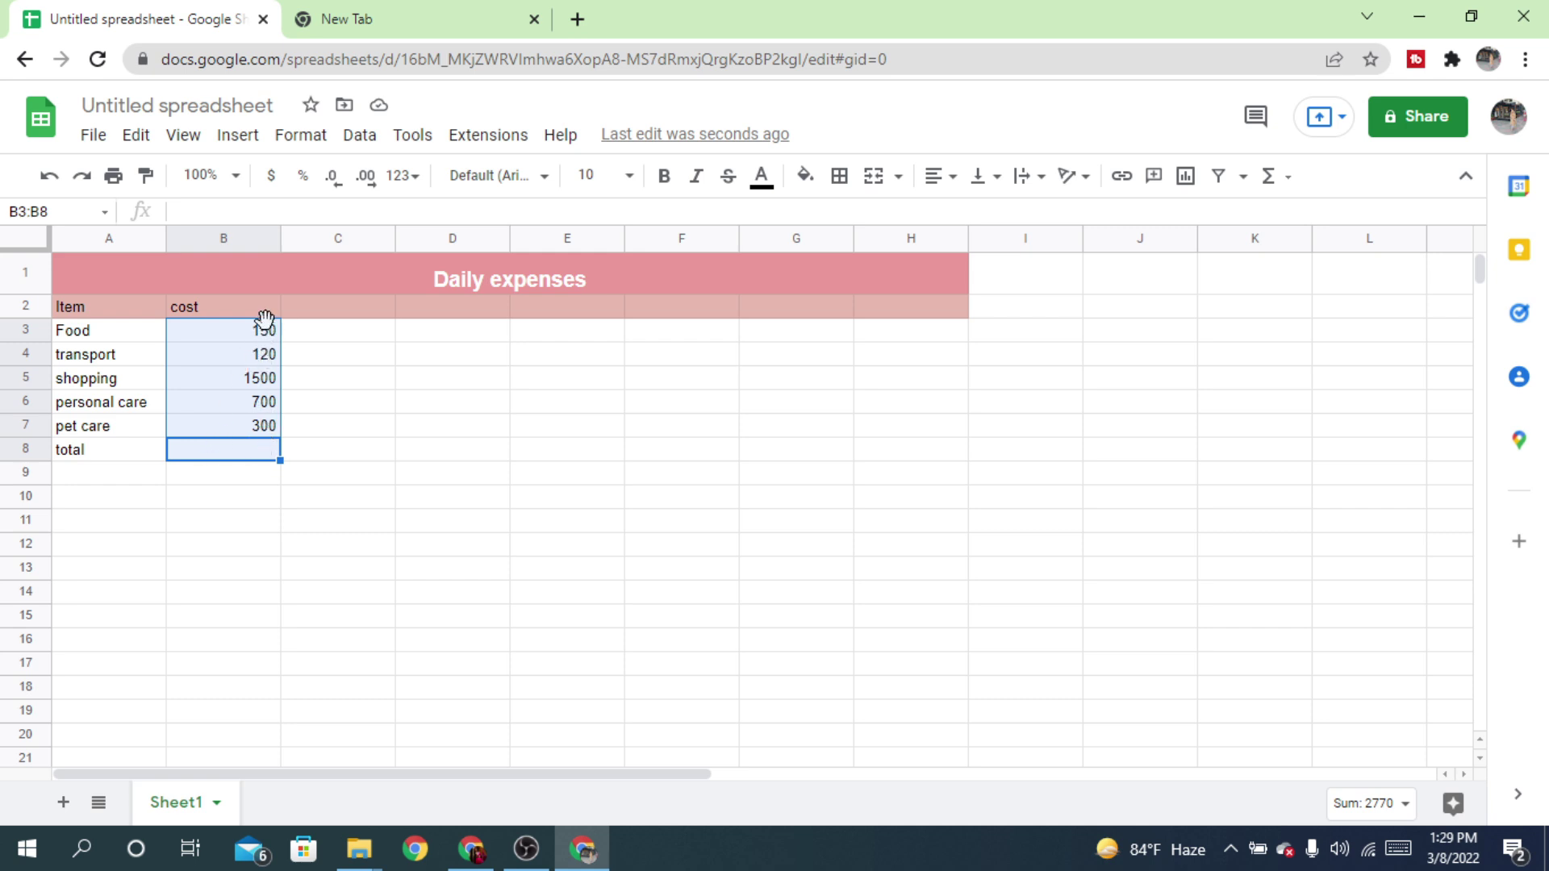
{"action": "left_click", "coordinate": [1277, 181]}
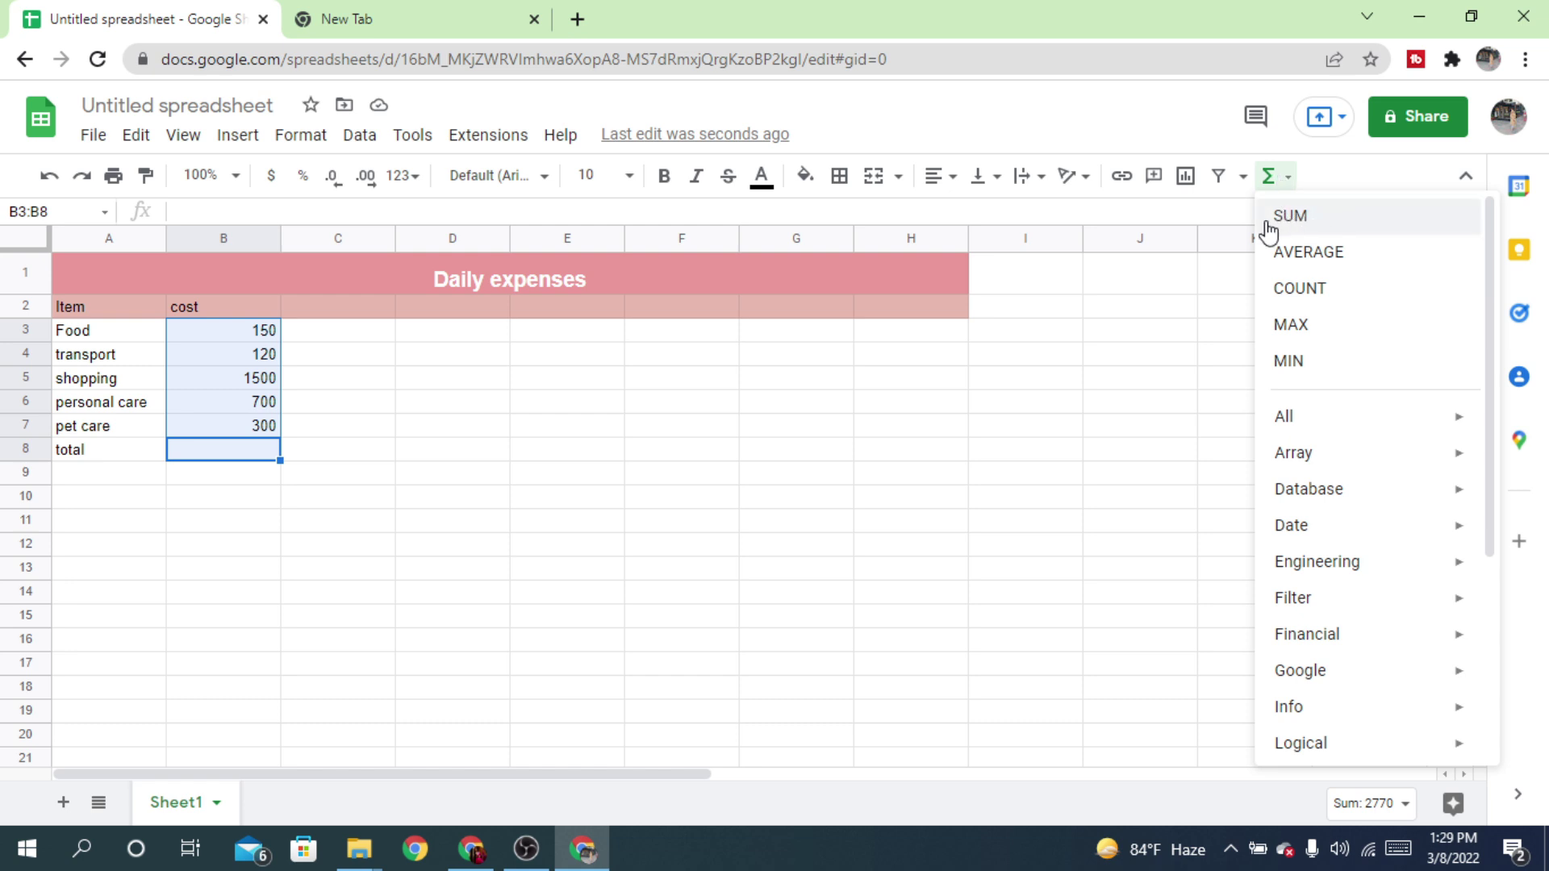
{"action": "left_click", "coordinate": [1360, 232]}
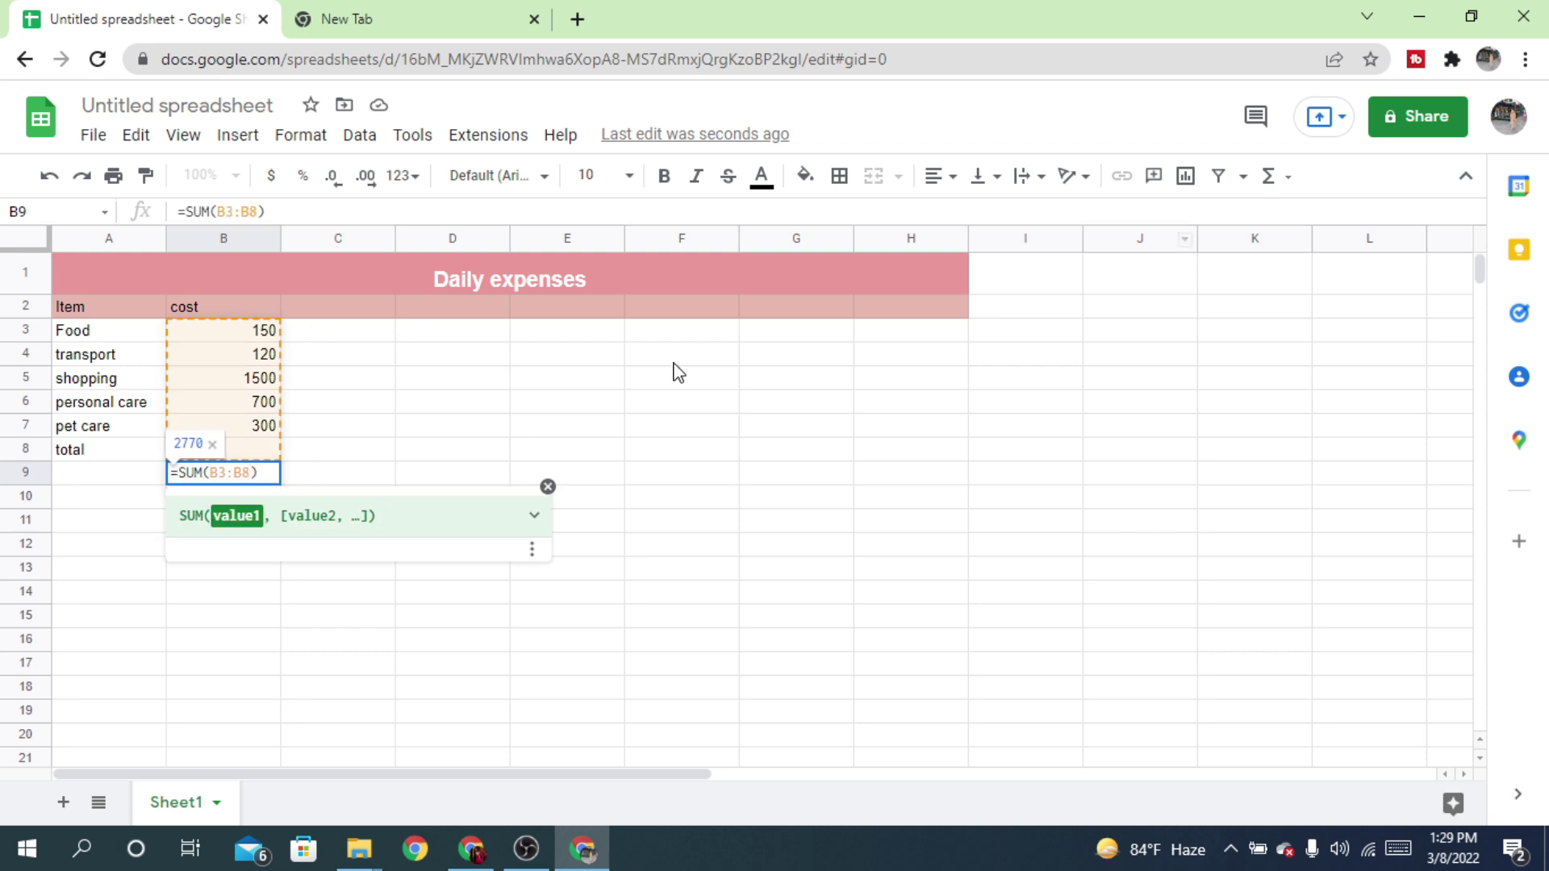
{"action": "left_click", "coordinate": [338, 453]}
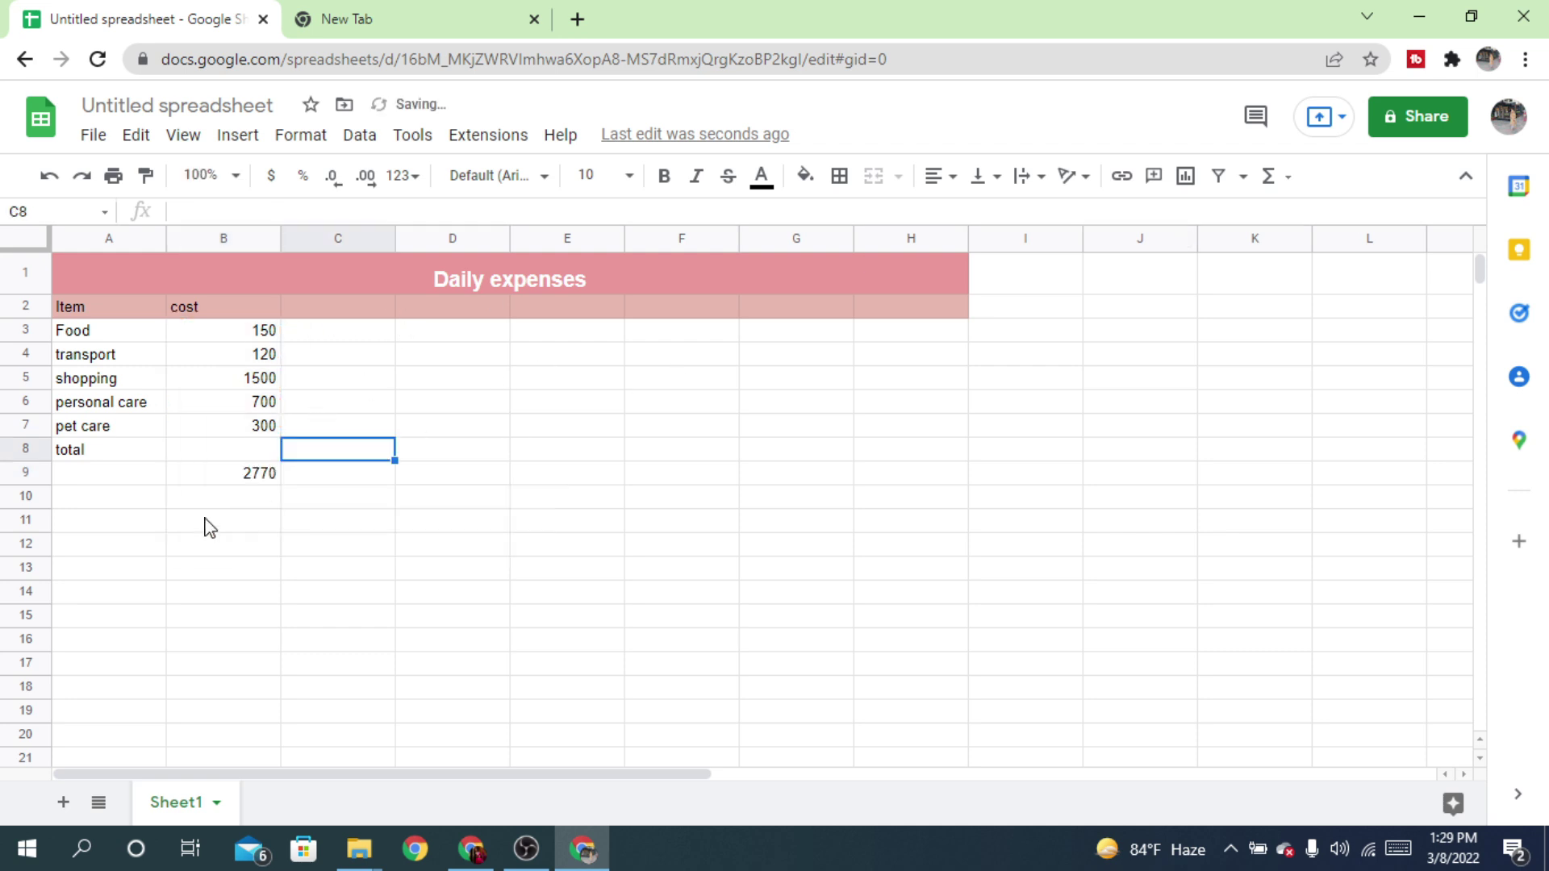
{"action": "left_click", "coordinate": [251, 476]}
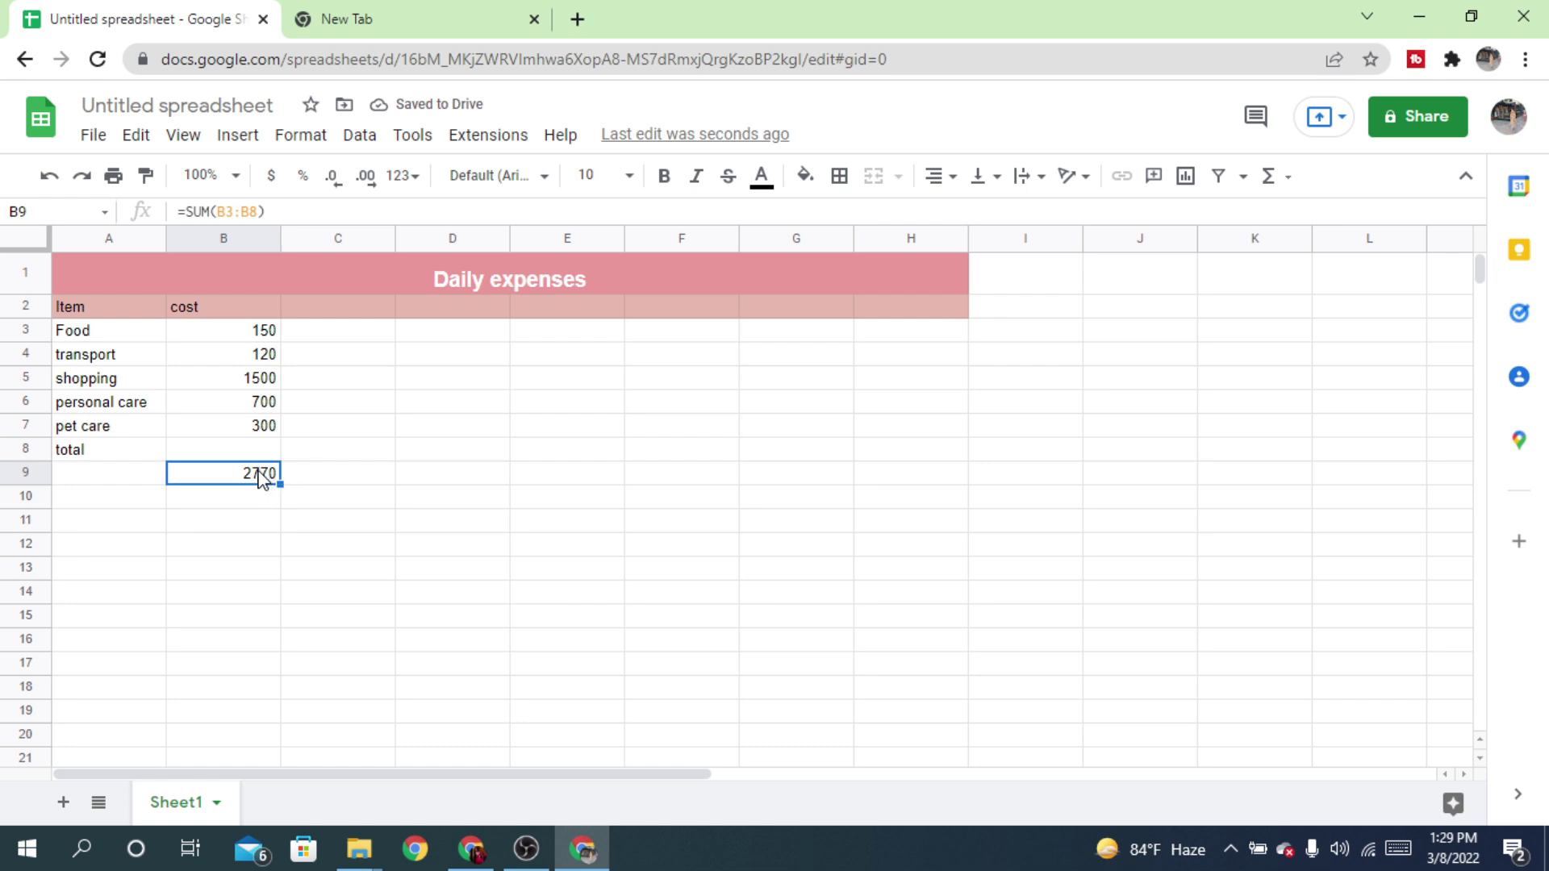
{"action": "left_click", "coordinate": [259, 449]}
{"action": "left_click", "coordinate": [257, 480]}
{"action": "left_click", "coordinate": [263, 458]}
{"action": "left_click", "coordinate": [255, 472]}
{"action": "double_click", "coordinate": [257, 474]}
Clear the stray sum and put =SUM(B3:B7) in B8, showing 2770
{"action": "key", "text": "BackSpace"}
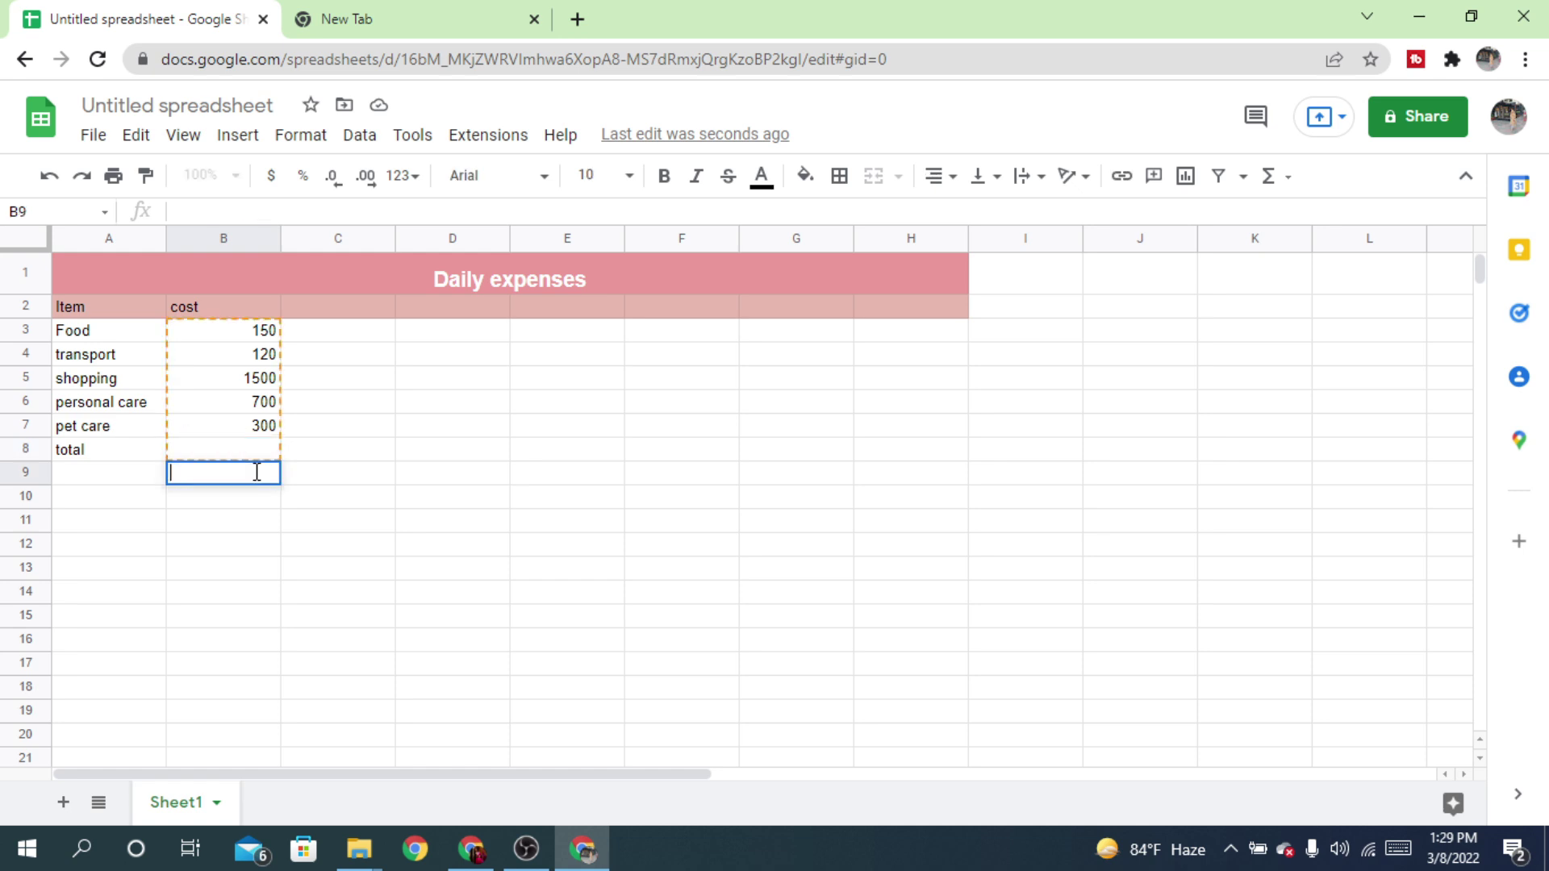
{"action": "left_click", "coordinate": [244, 448]}
{"action": "left_click", "coordinate": [248, 429]}
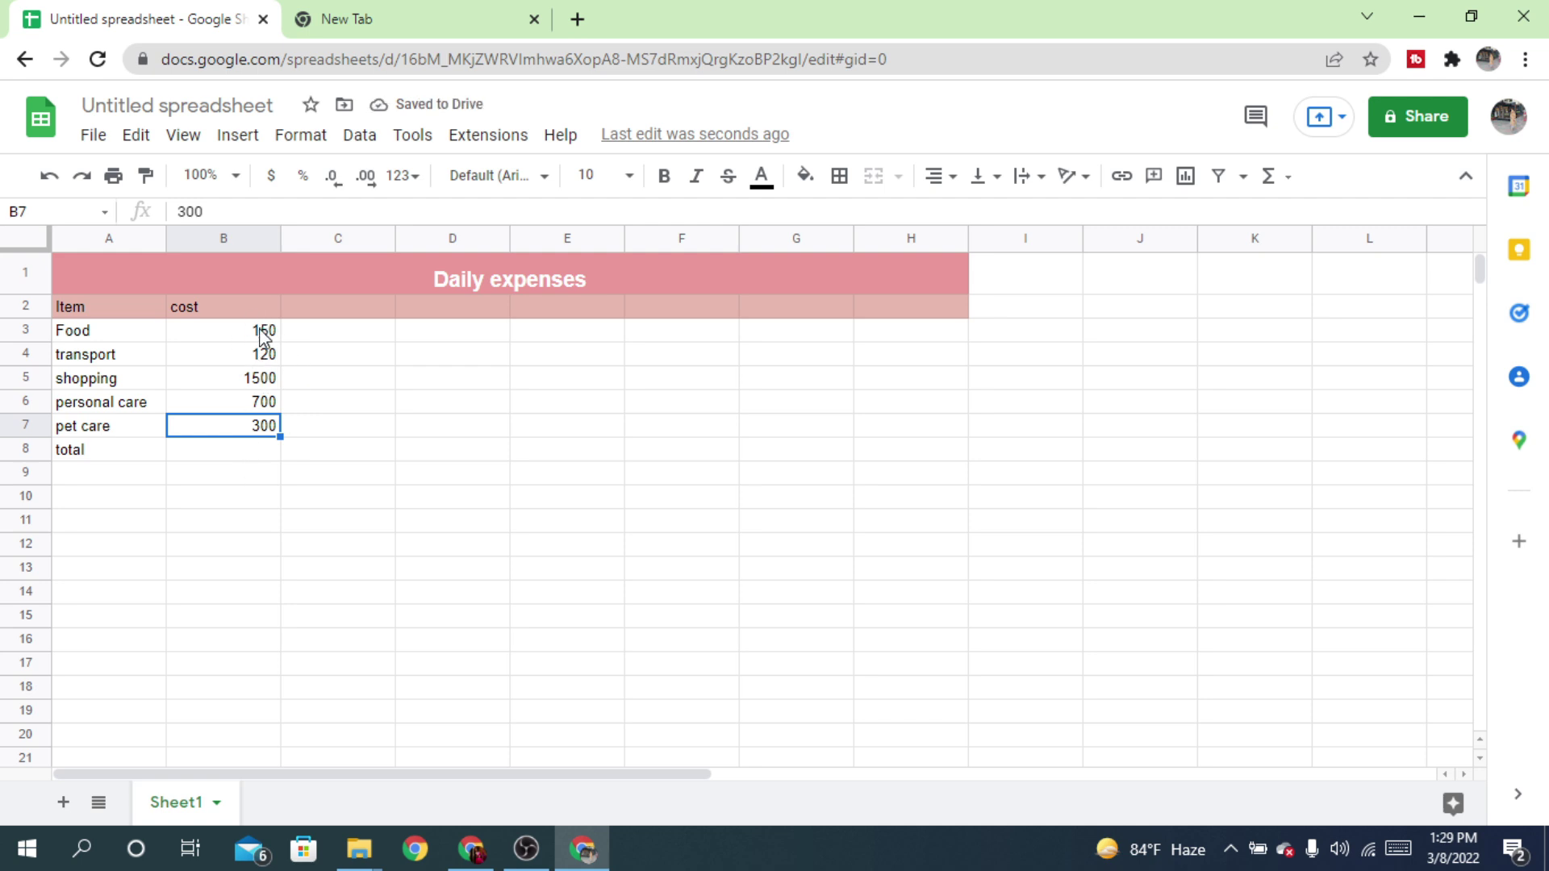
{"action": "left_click", "coordinate": [225, 337], "text": "shift"}
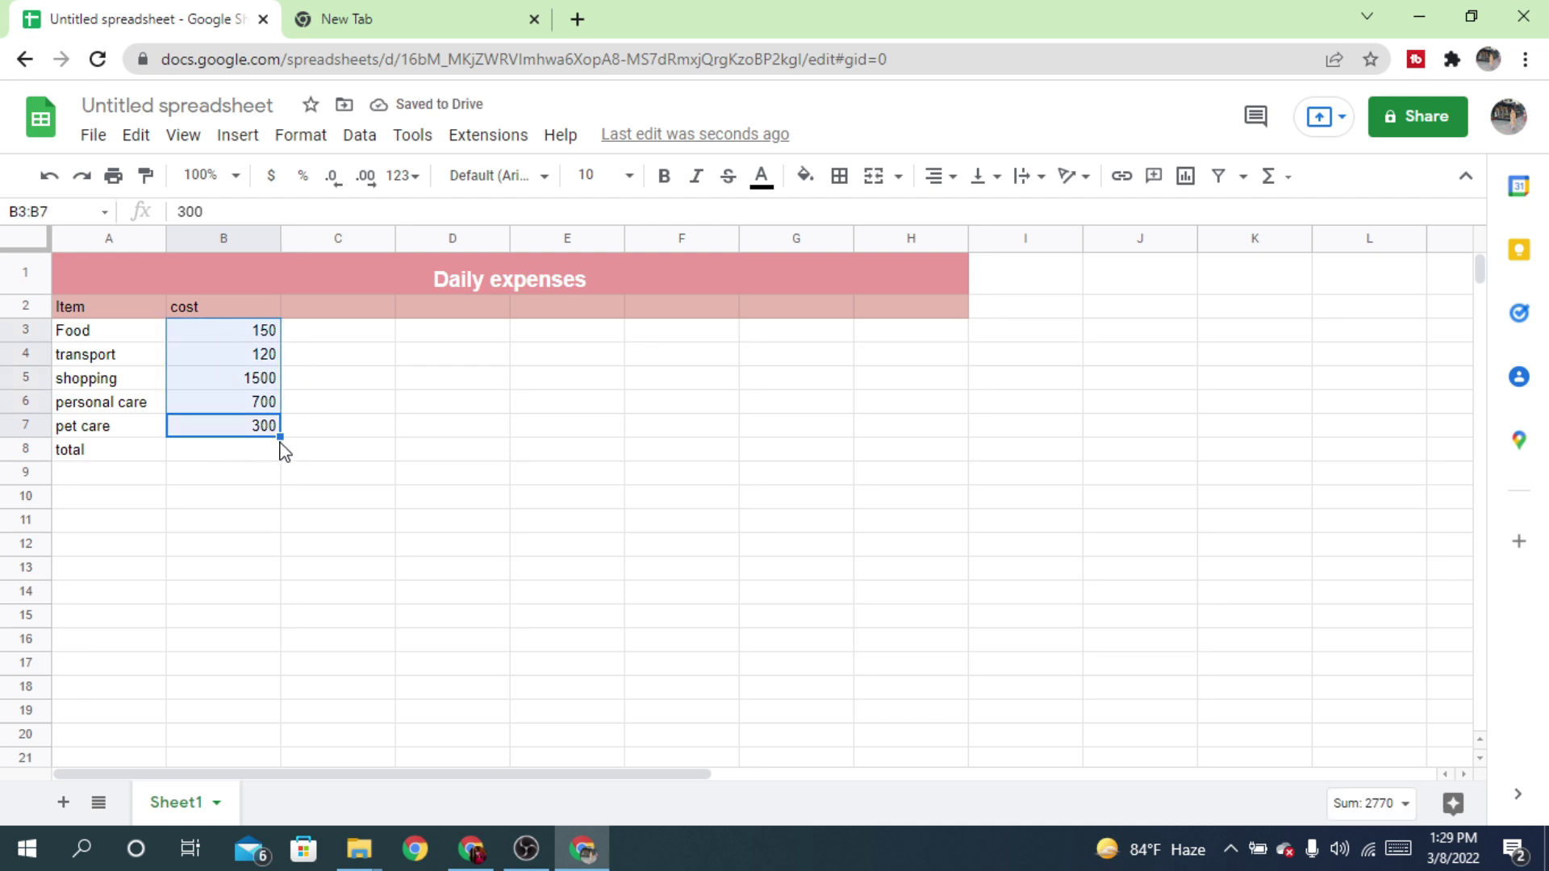
{"action": "left_click", "coordinate": [1278, 178]}
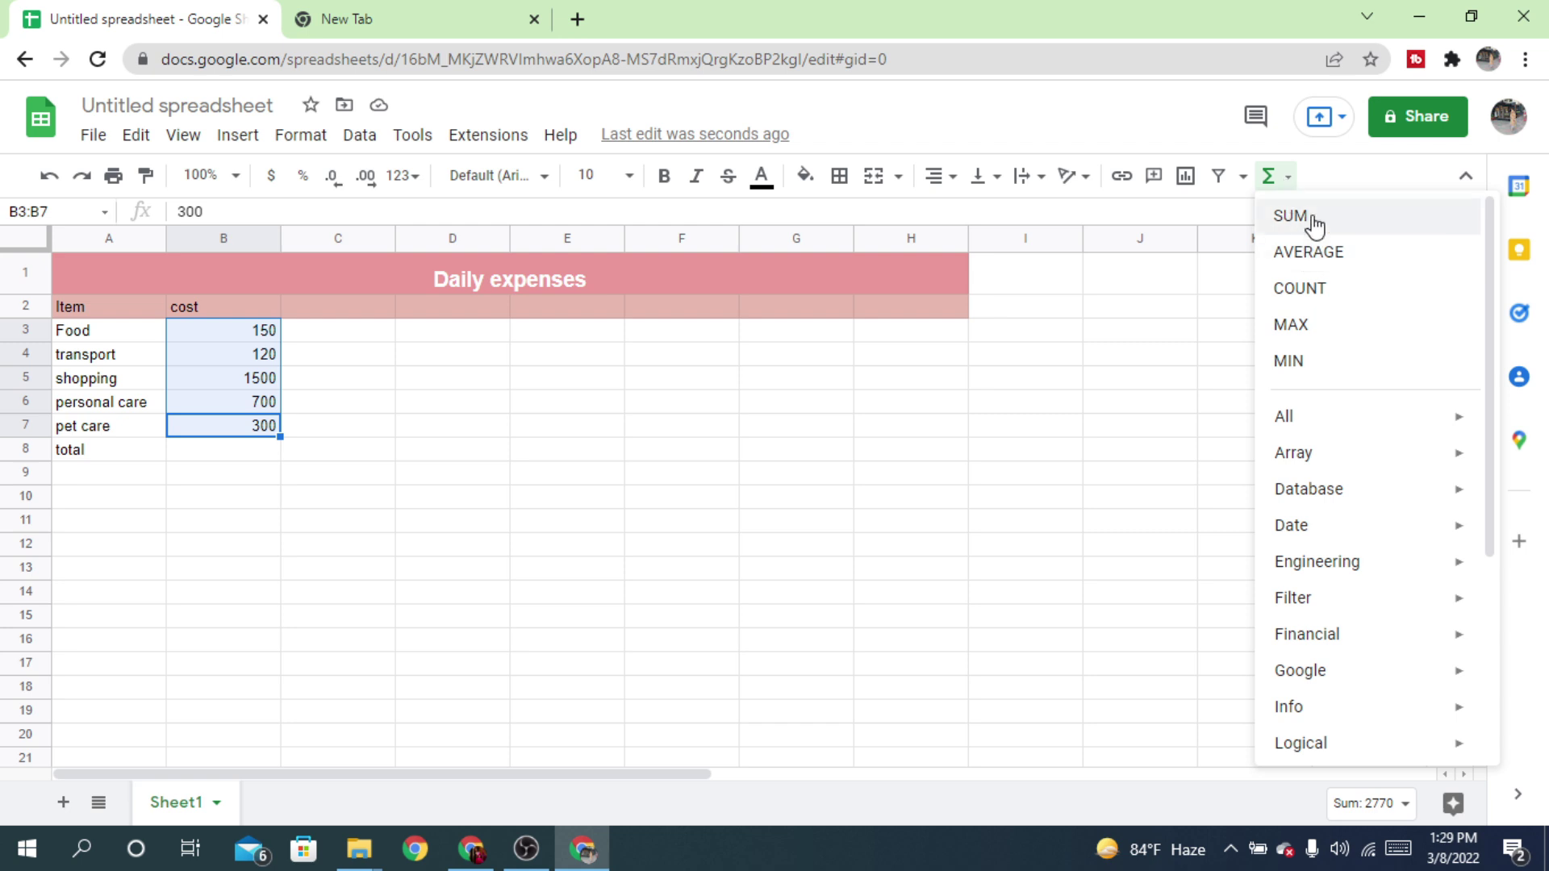
{"action": "left_click", "coordinate": [1311, 220]}
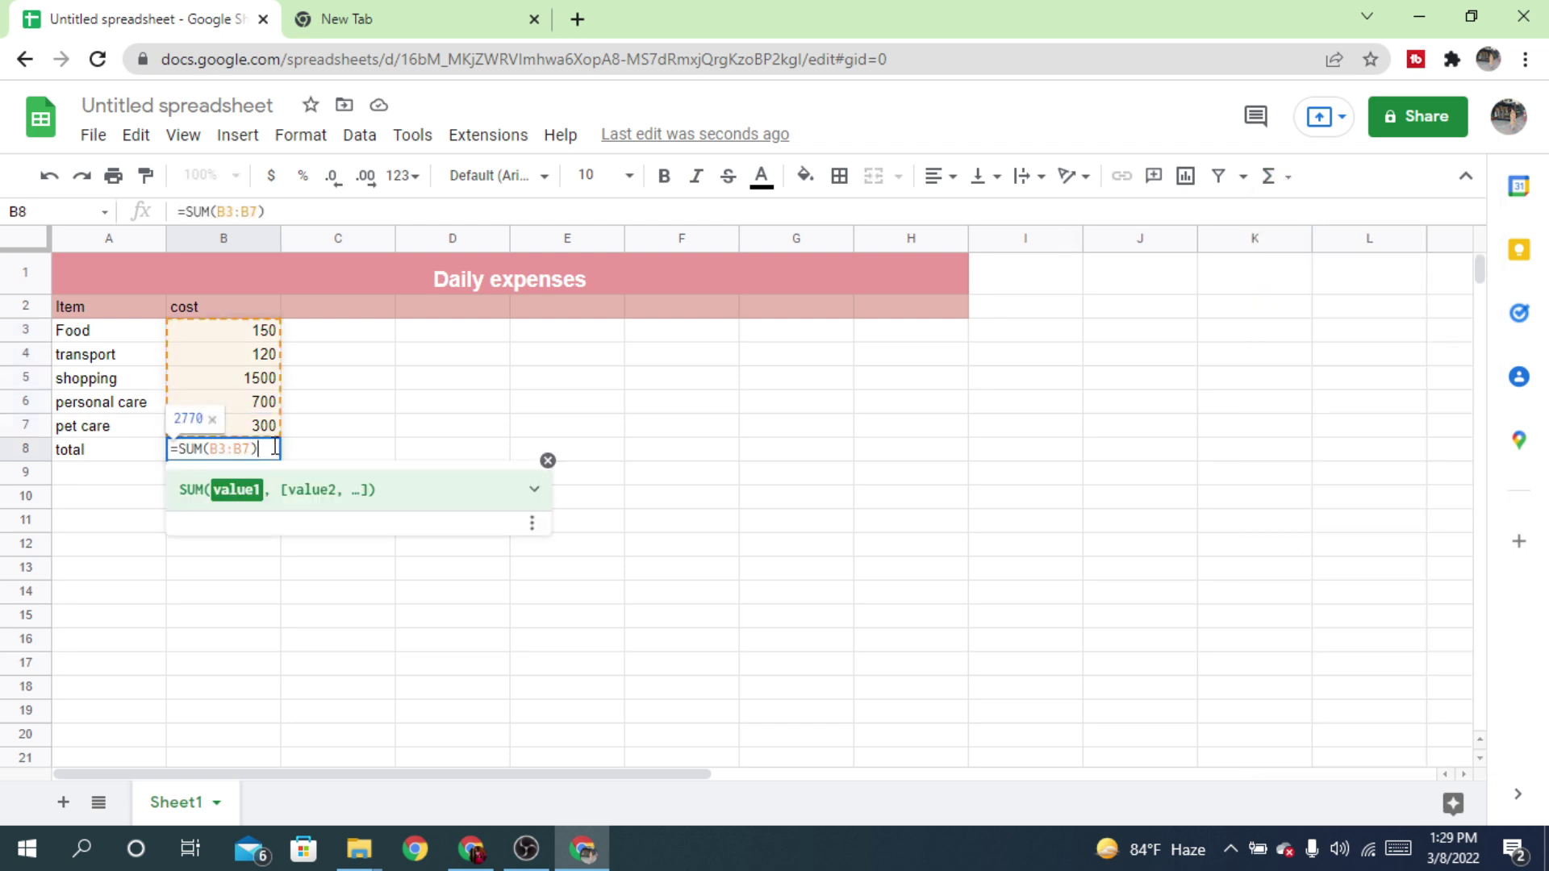
{"action": "left_click", "coordinate": [311, 449]}
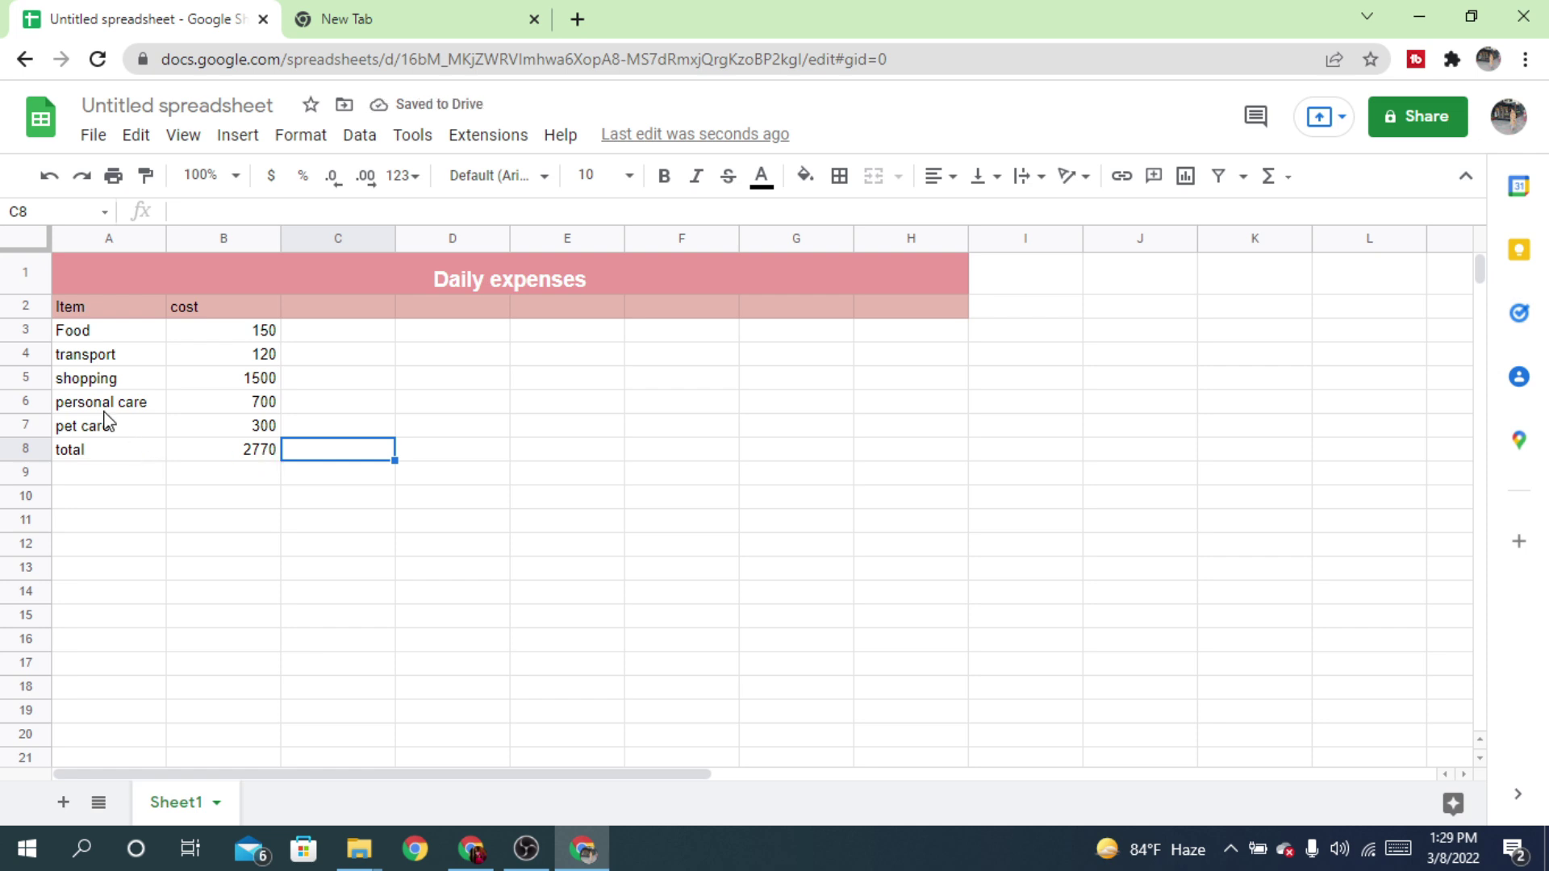
{"action": "left_click", "coordinate": [120, 465]}
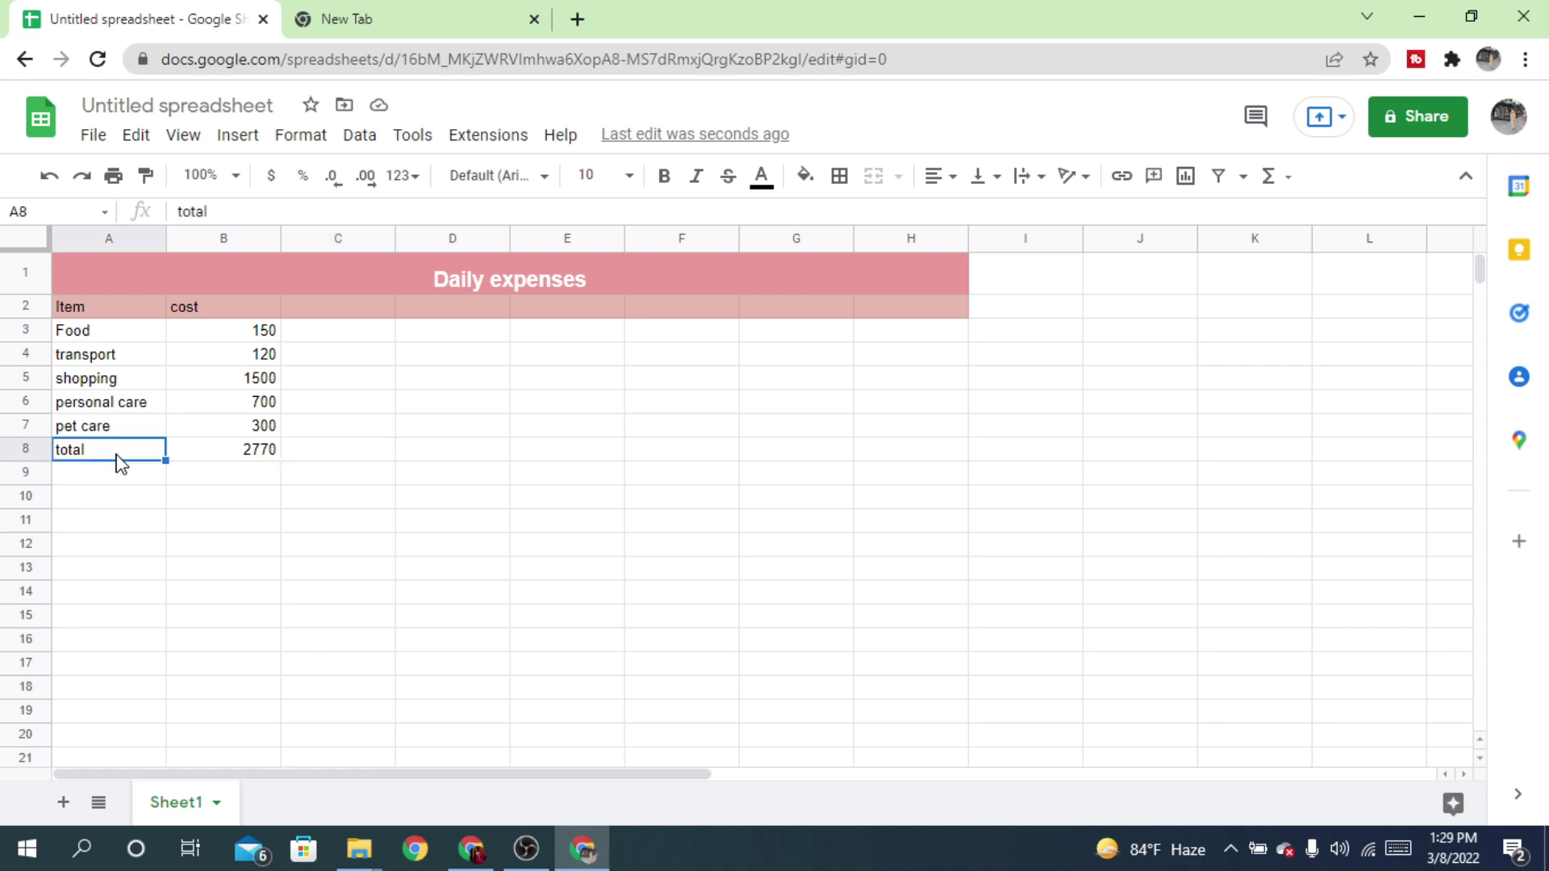
Fill the total row A8:H8 with a light pink color
{"action": "left_click", "coordinate": [276, 454], "text": "shift"}
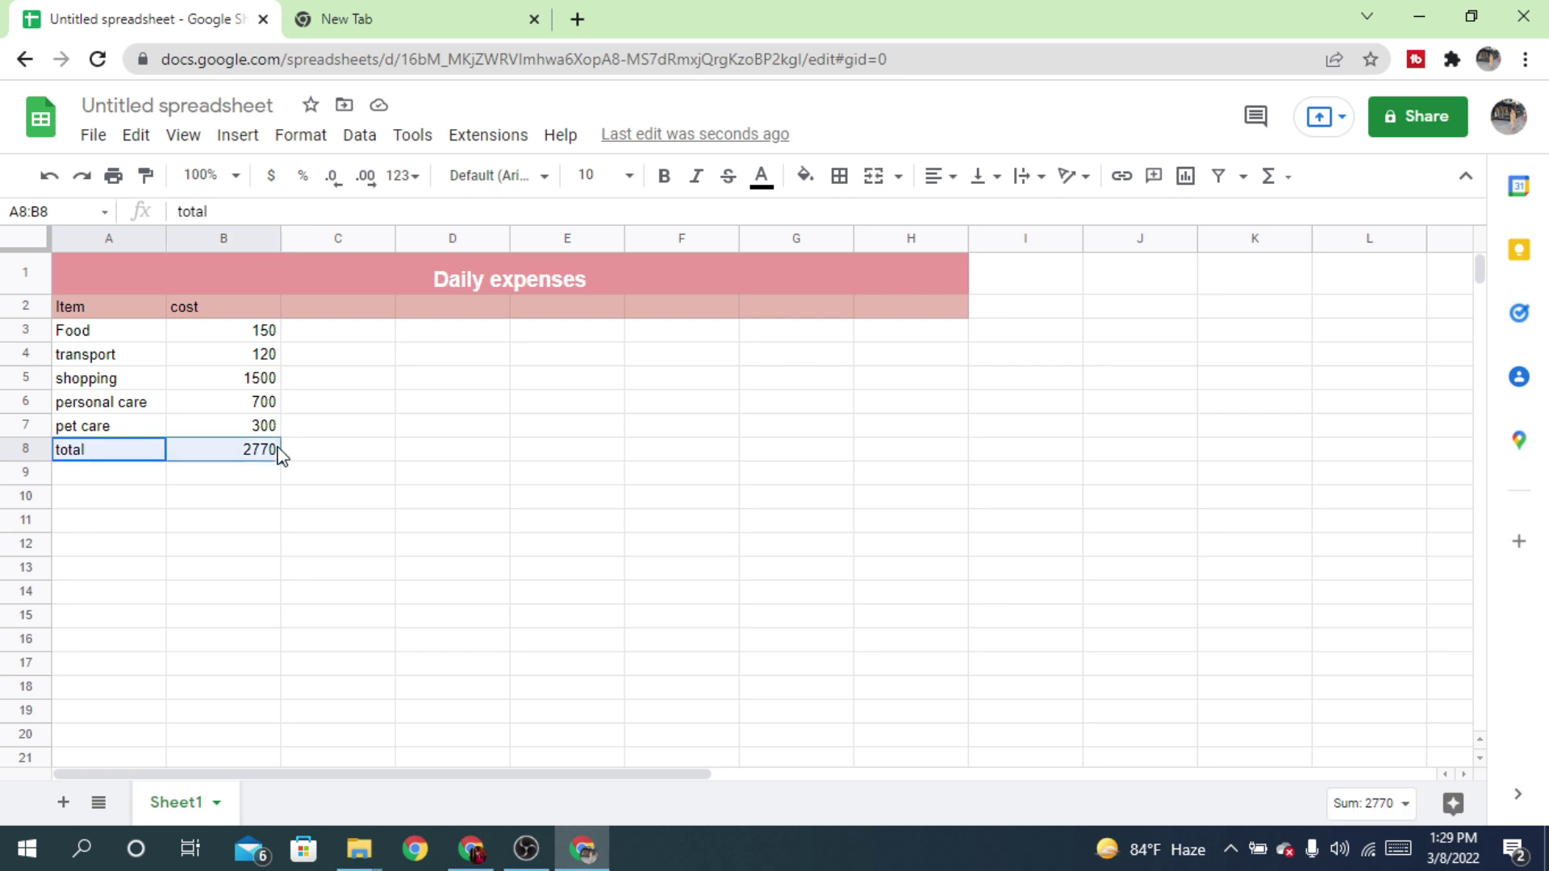
{"action": "left_click", "coordinate": [952, 456], "text": "shift"}
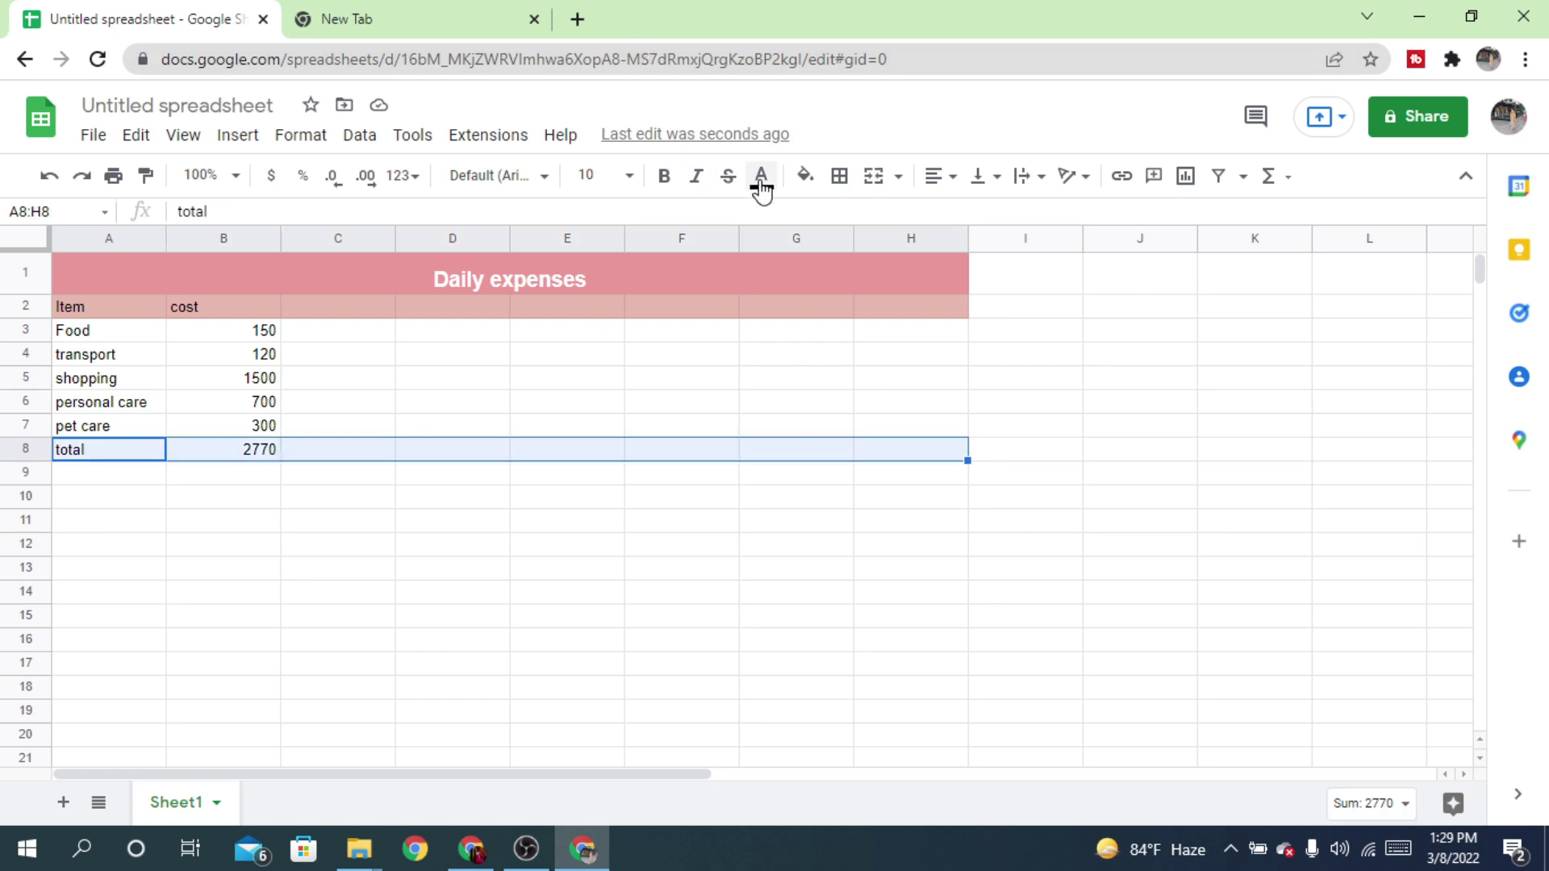
{"action": "left_click", "coordinate": [804, 179]}
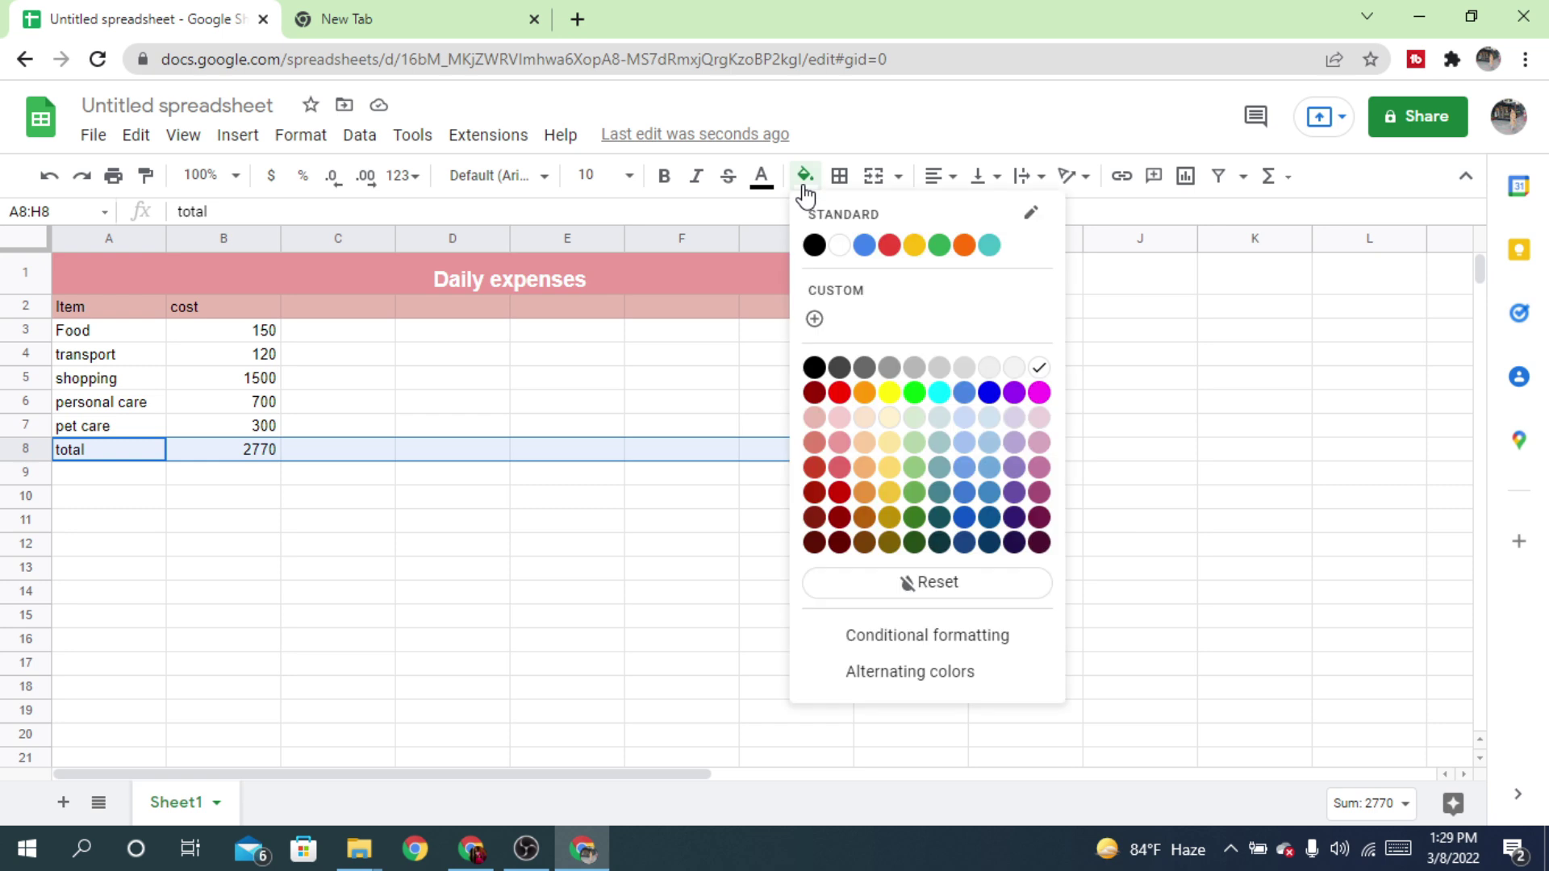
{"action": "left_click", "coordinate": [822, 419]}
Deselect the shaded row and check the SUM formula behind the total
{"action": "left_click", "coordinate": [128, 476]}
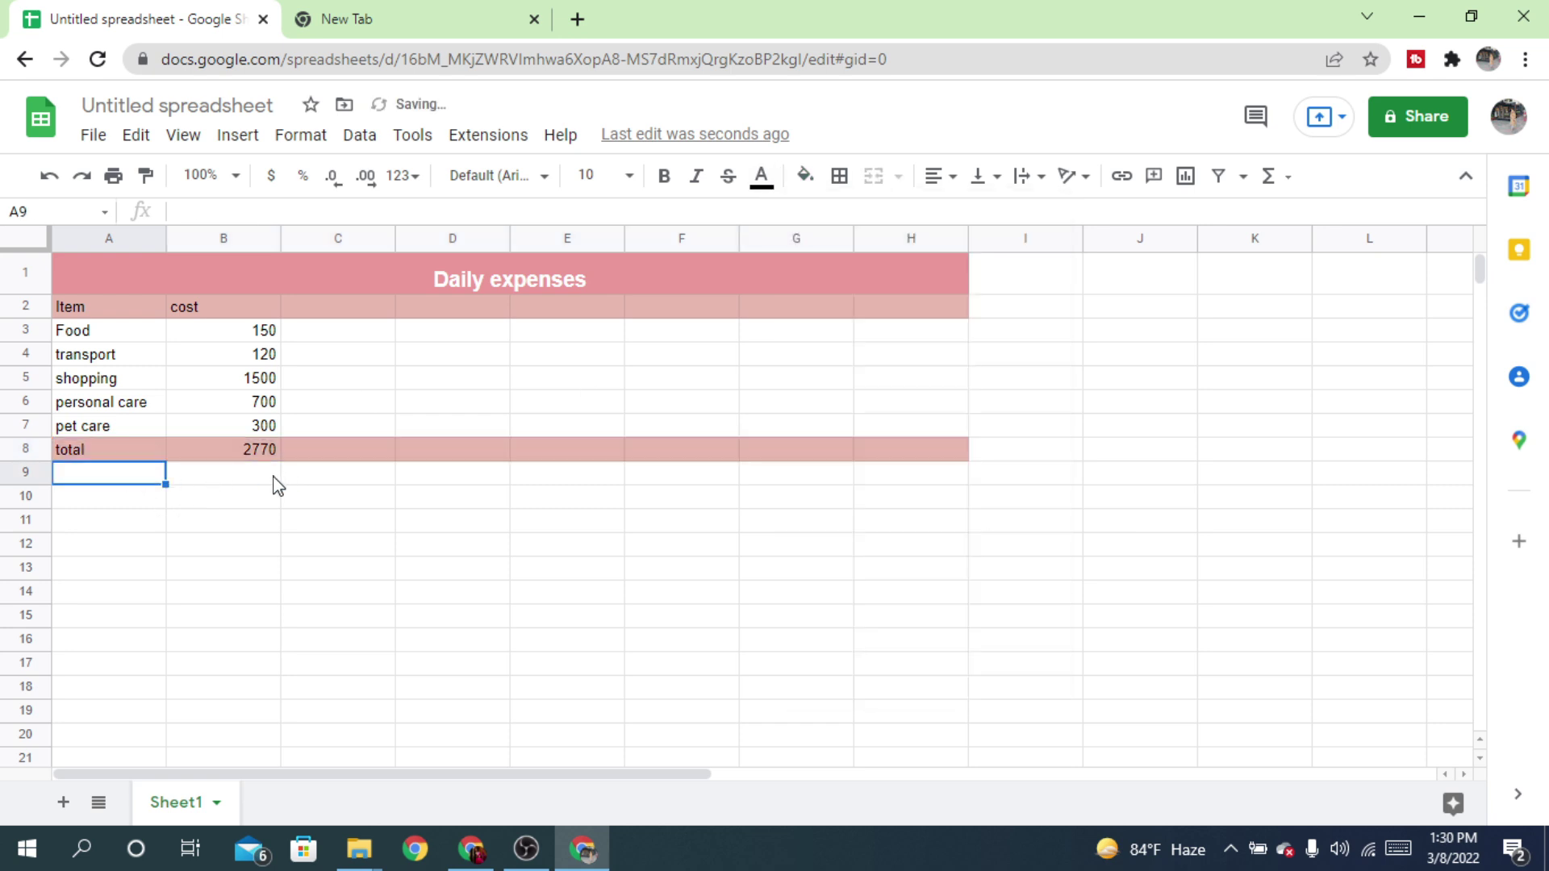
{"action": "left_click", "coordinate": [645, 523]}
{"action": "left_click", "coordinate": [968, 508]}
{"action": "left_click", "coordinate": [954, 359]}
{"action": "left_click", "coordinate": [206, 403]}
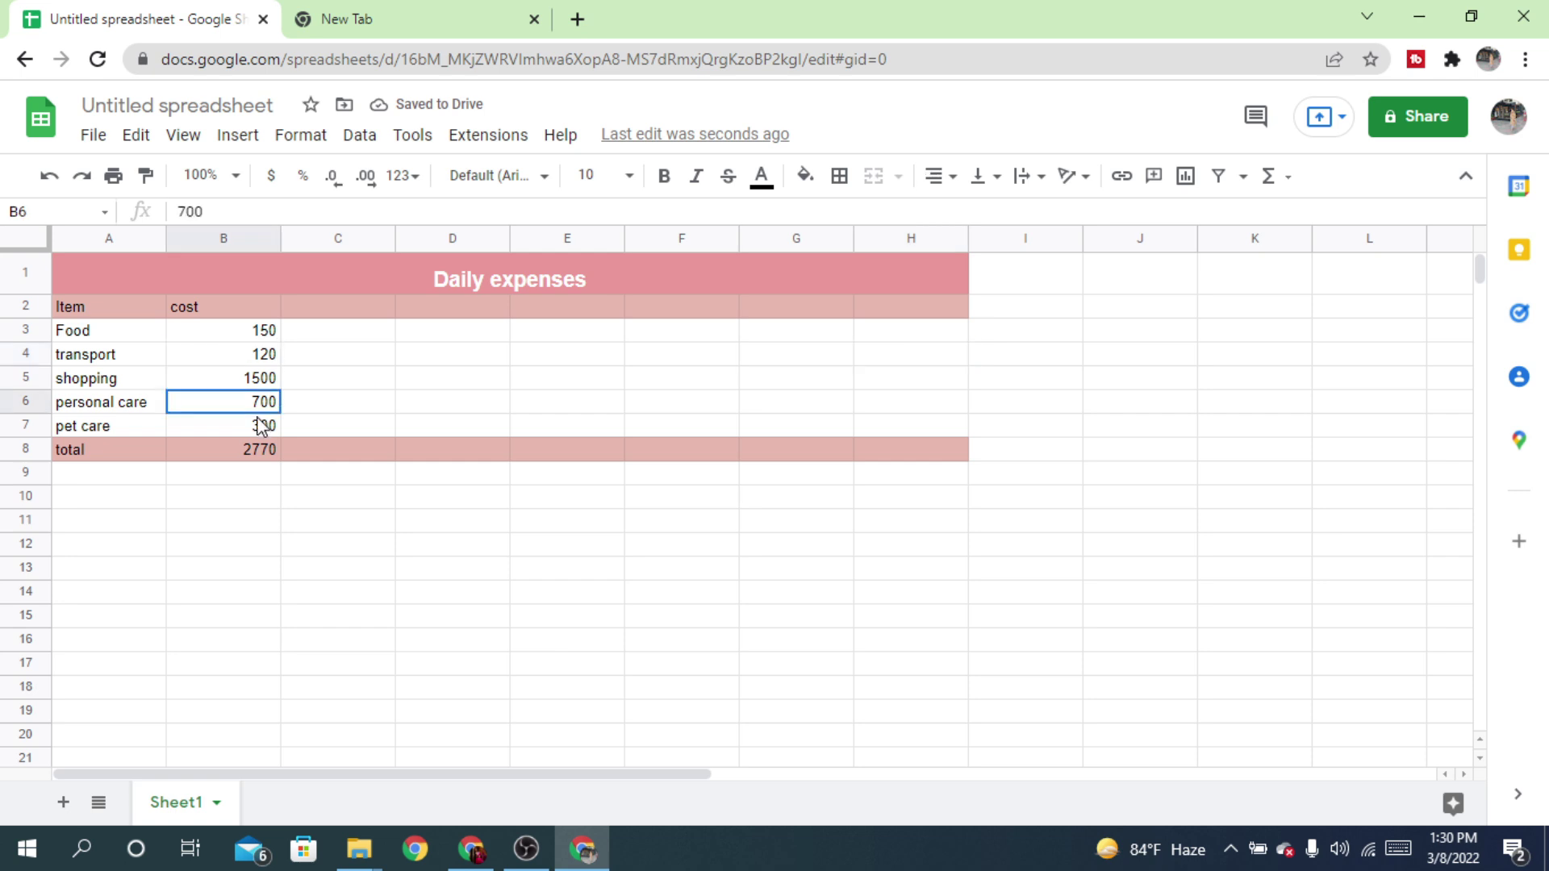
{"action": "left_click", "coordinate": [211, 448]}
Review the item names in column A and the cost values in column B
{"action": "left_click", "coordinate": [125, 334]}
{"action": "key", "text": "Down"}
{"action": "key", "text": "Down"}
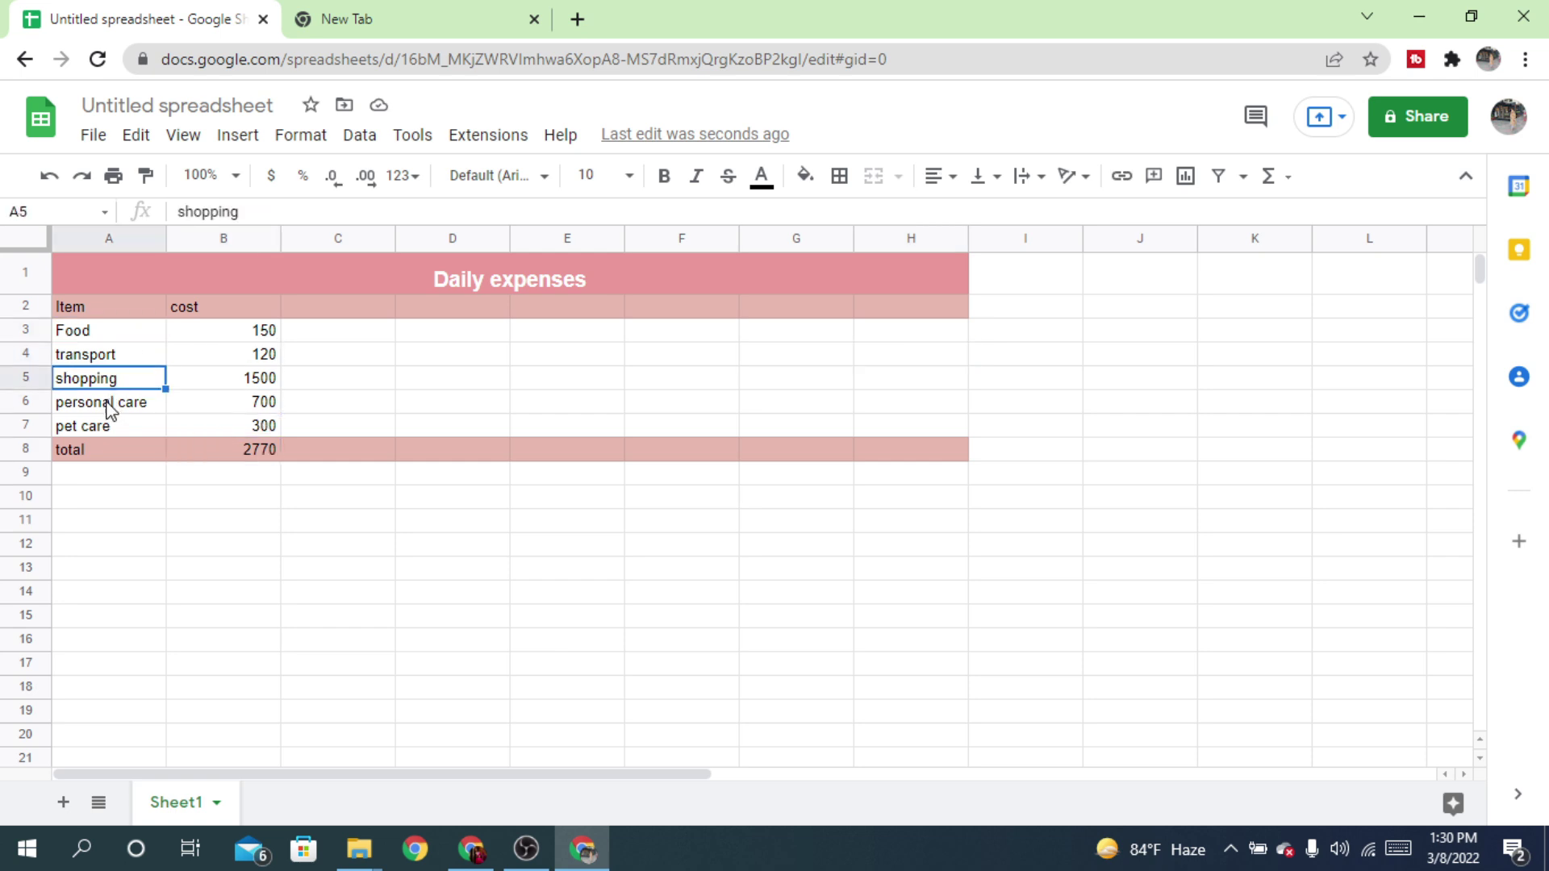
{"action": "key", "text": "Down"}
{"action": "left_click", "coordinate": [258, 425]}
Retitle the spreadsheet 'Daily expenses', correcting an initial 'Dau' typo, and confirm the name
{"action": "key", "text": "Up"}
{"action": "key", "text": "Up"}
{"action": "key", "text": "Up"}
{"action": "key", "text": "Up"}
{"action": "key", "text": "Down"}
{"action": "key", "text": "Down"}
{"action": "key", "text": "Down"}
{"action": "key", "text": "Down"}
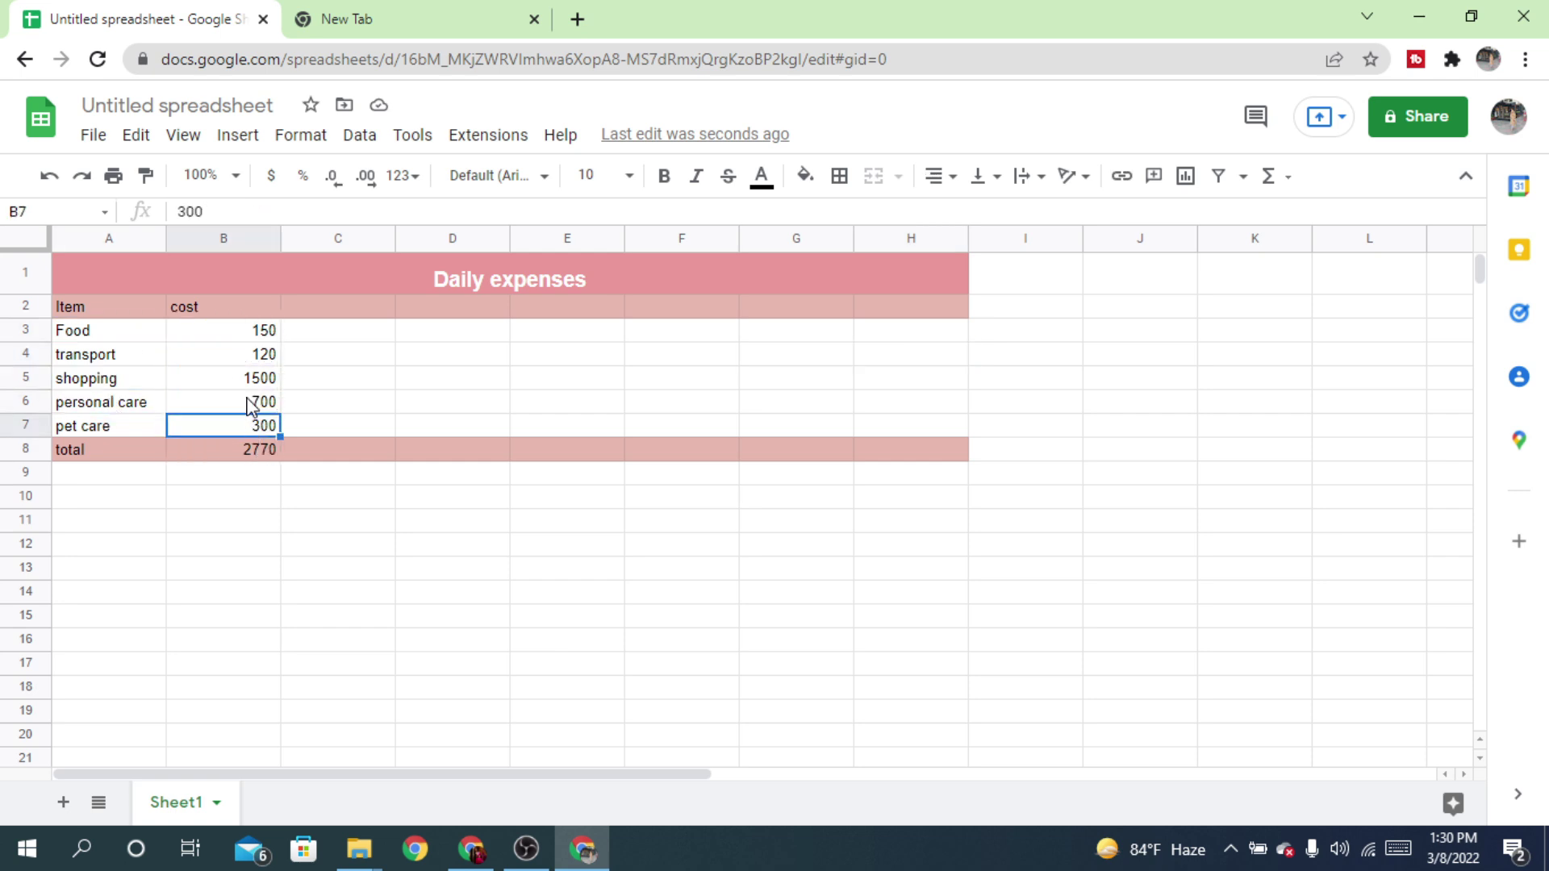
{"action": "left_click", "coordinate": [194, 102]}
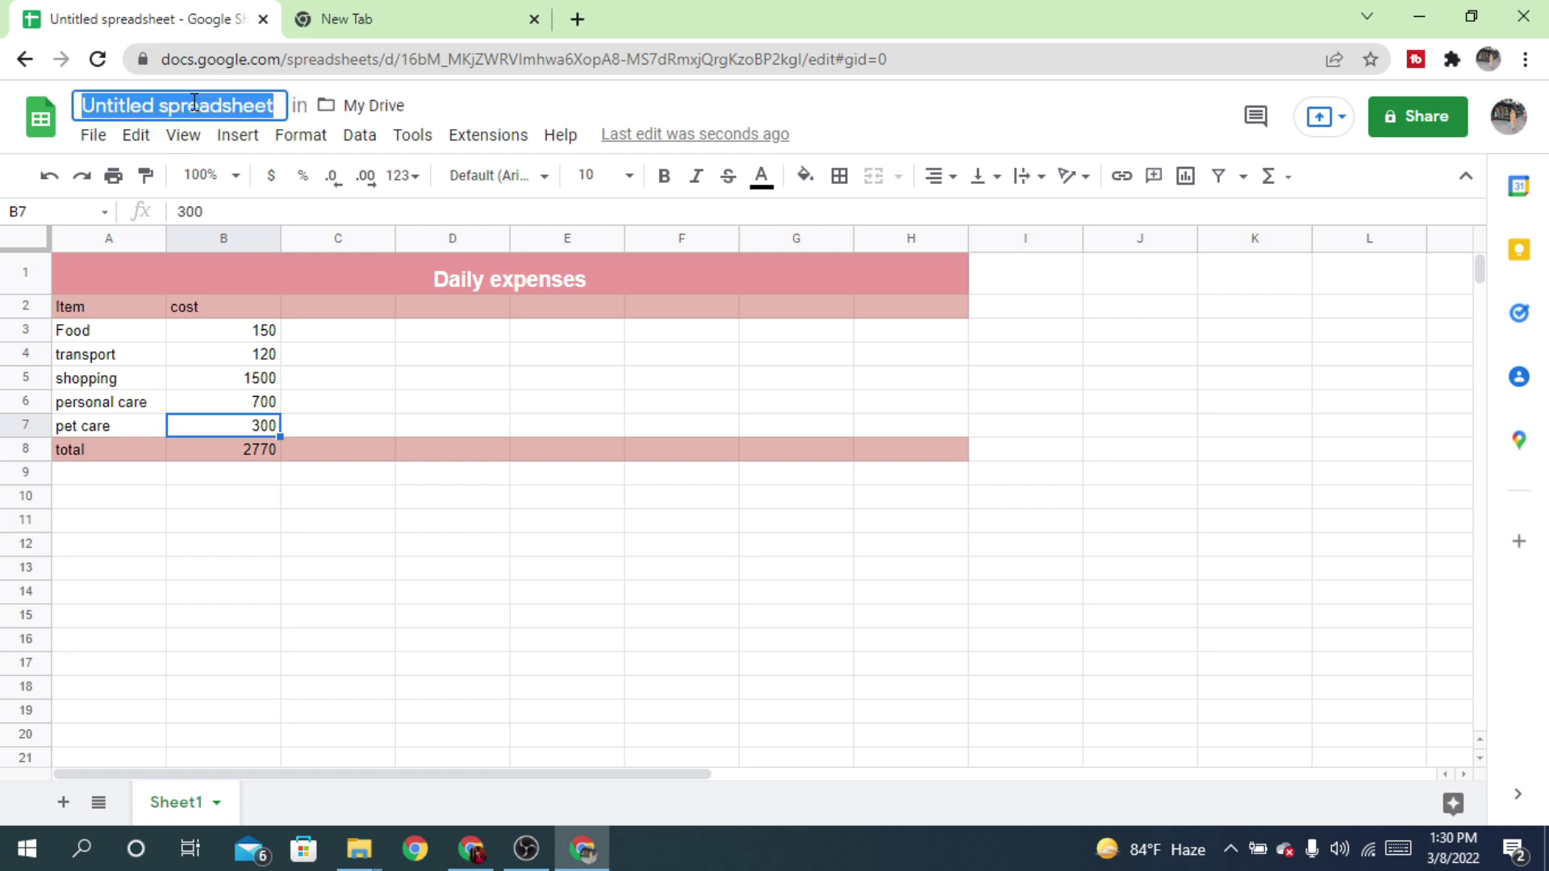
{"action": "type", "text": "Dau"}
{"action": "key", "text": "BackSpace"}
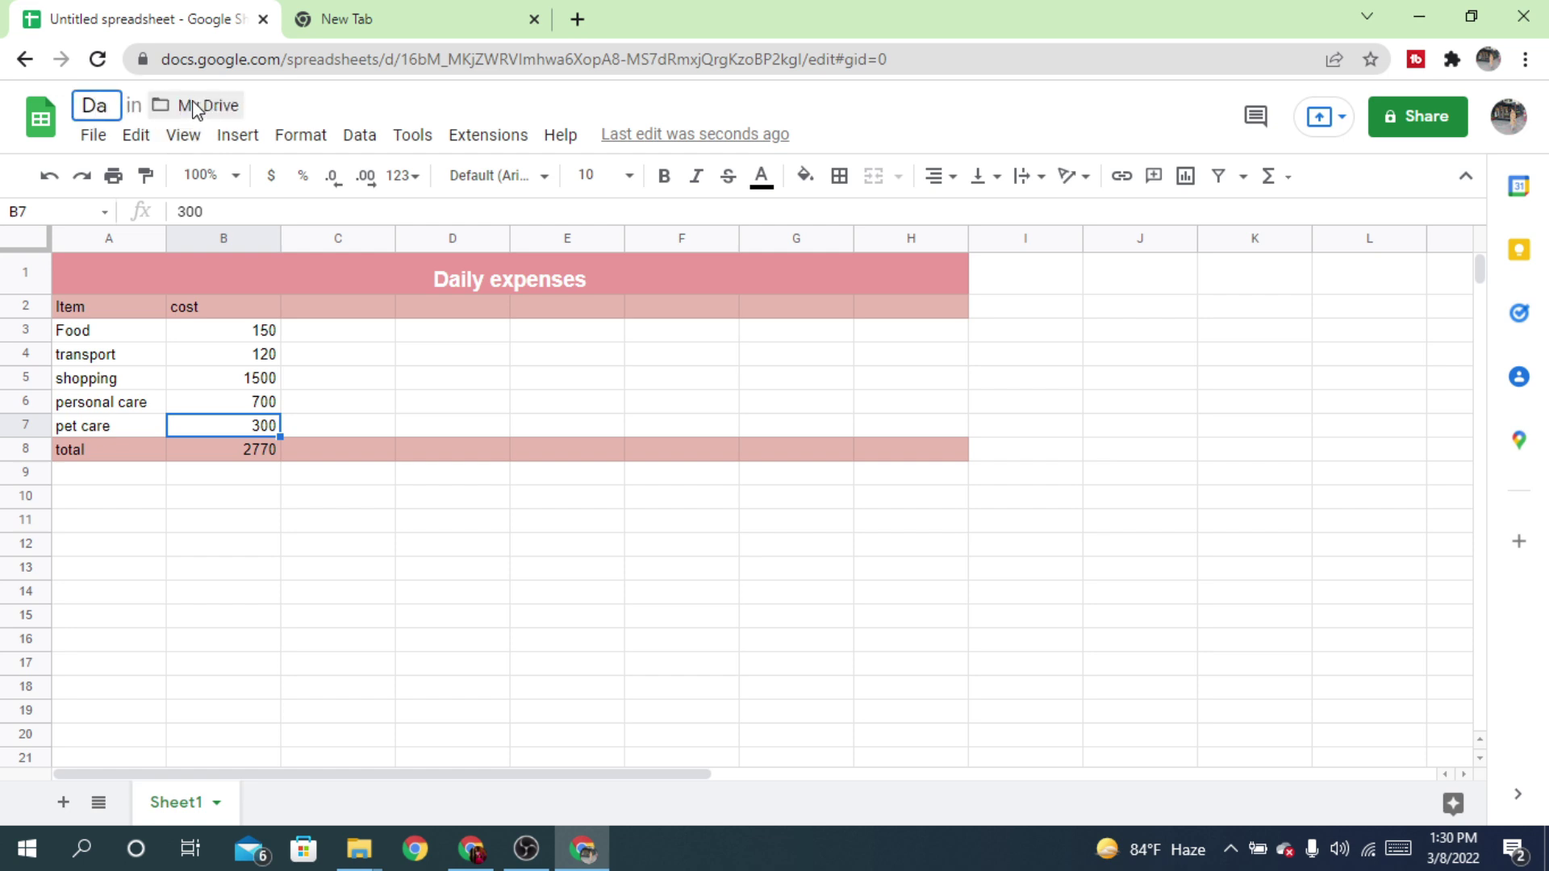
{"action": "key", "text": "BackSpace"}
{"action": "left_click", "coordinate": [85, 99]}
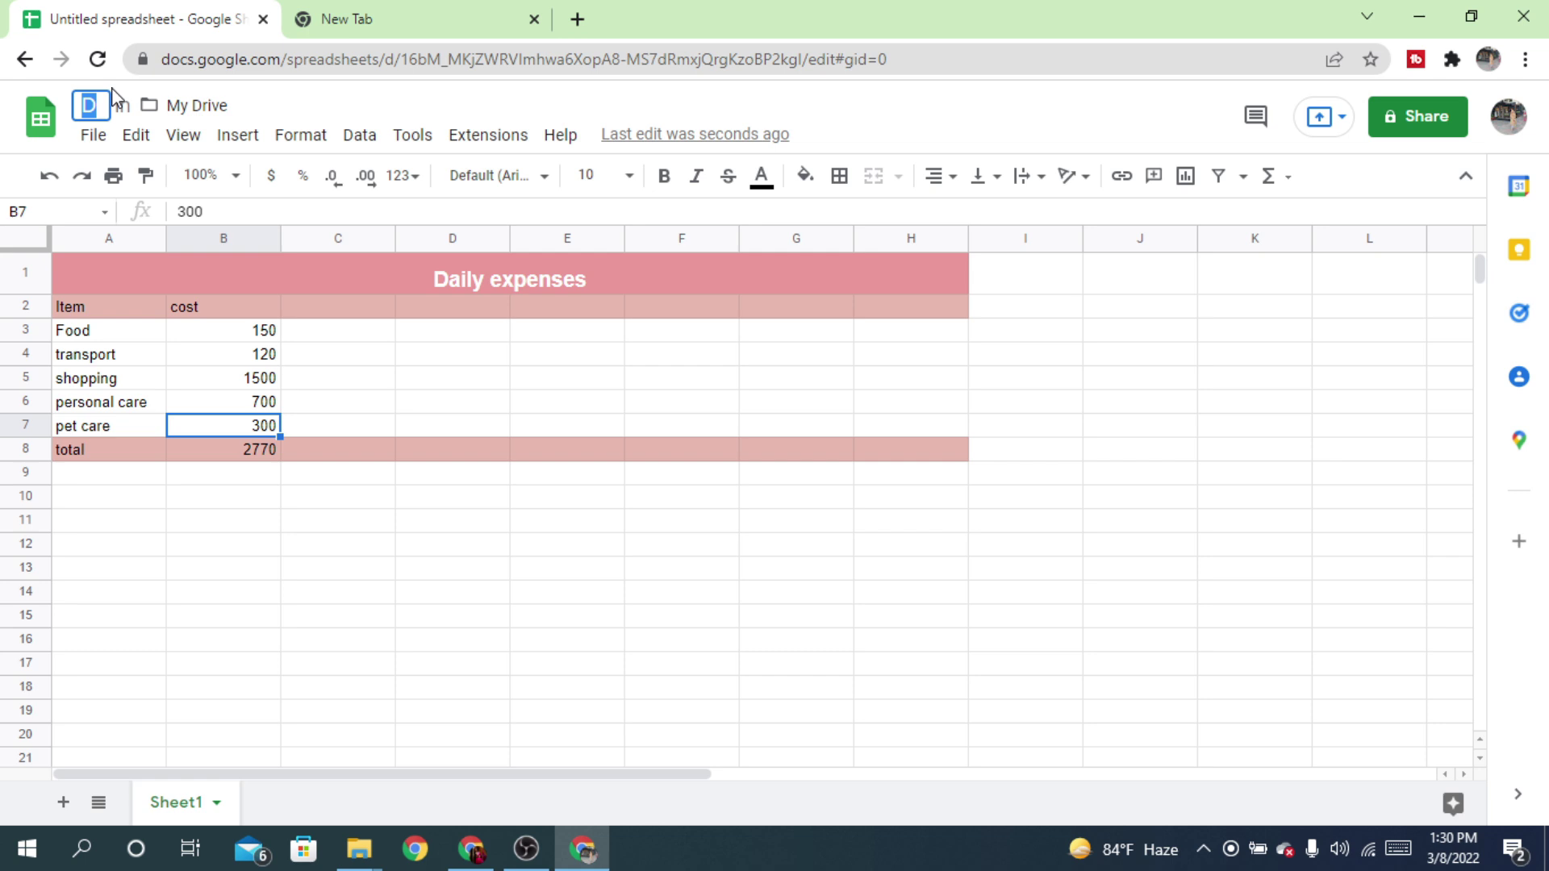
{"action": "key", "text": "BackSpace"}
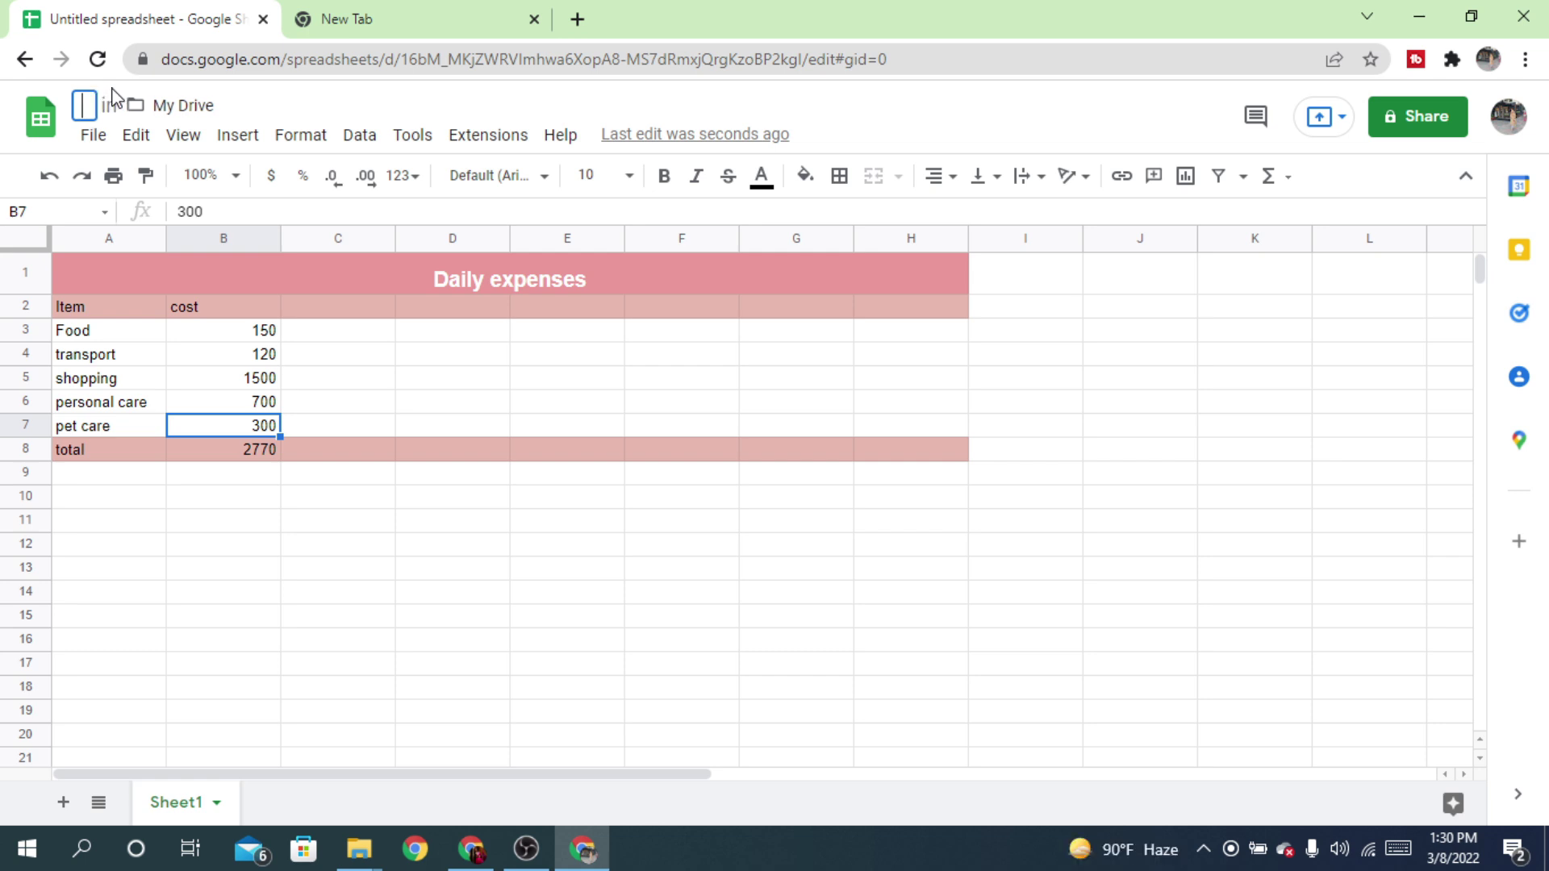
{"action": "type", "text": "Daily"}
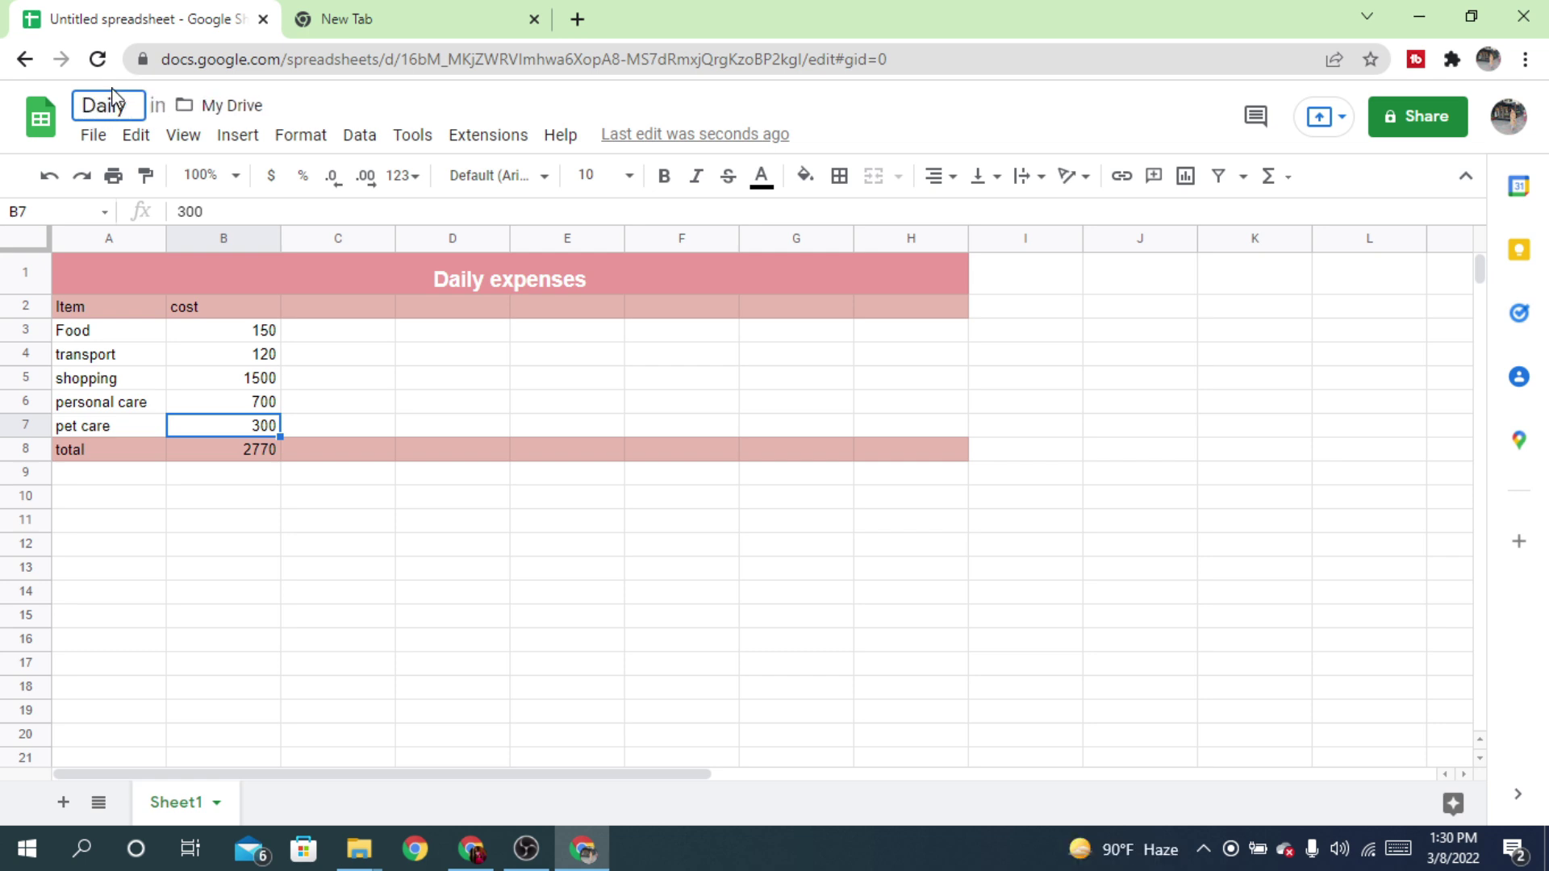
{"action": "type", "text": " expenses"}
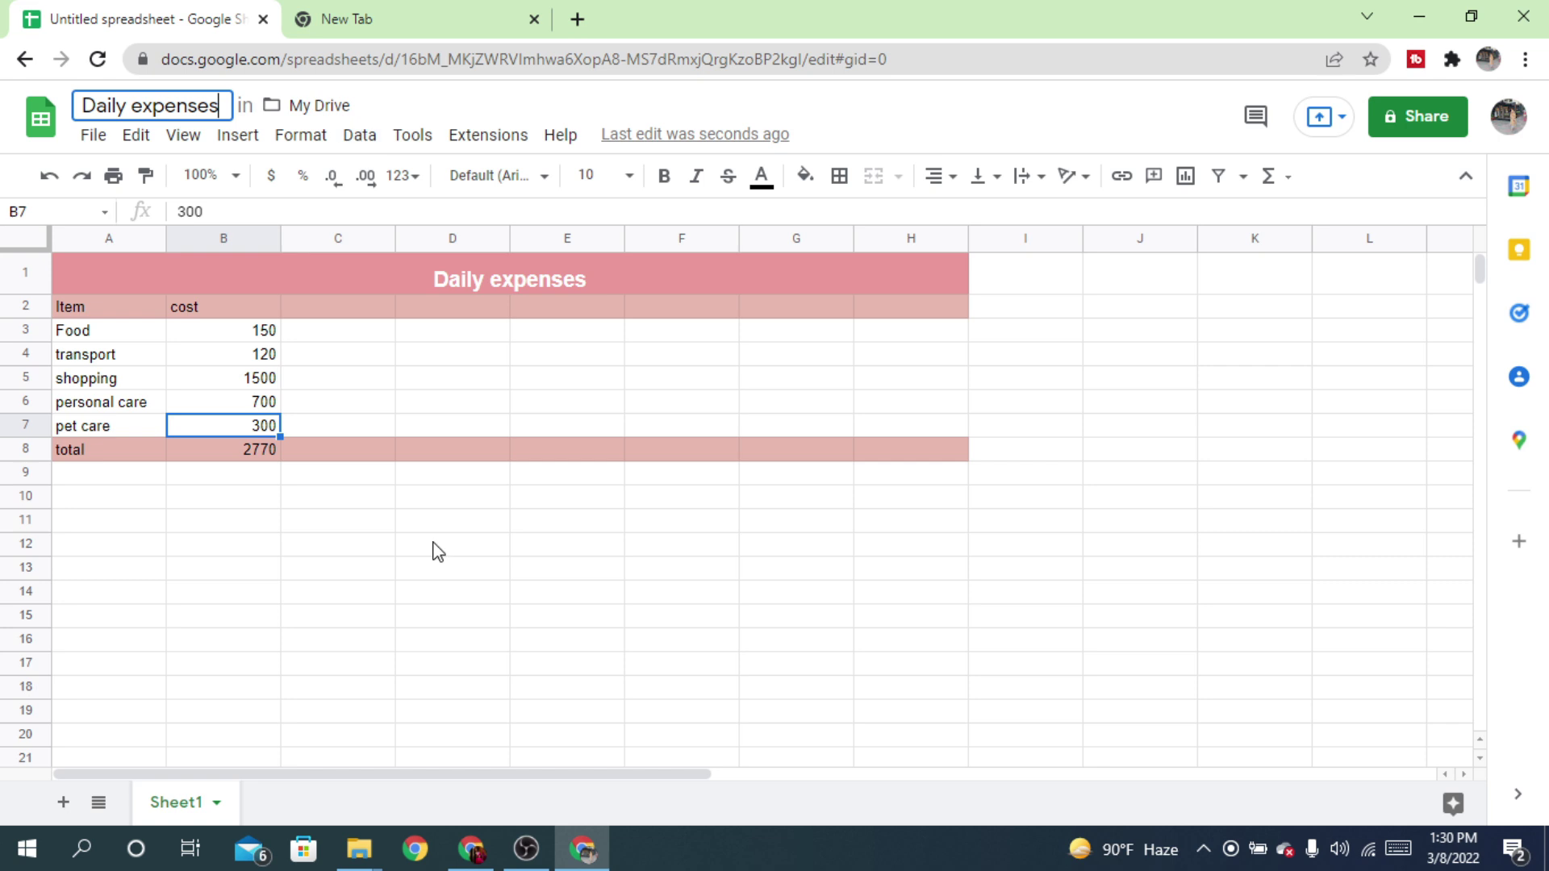
{"action": "left_click", "coordinate": [292, 479]}
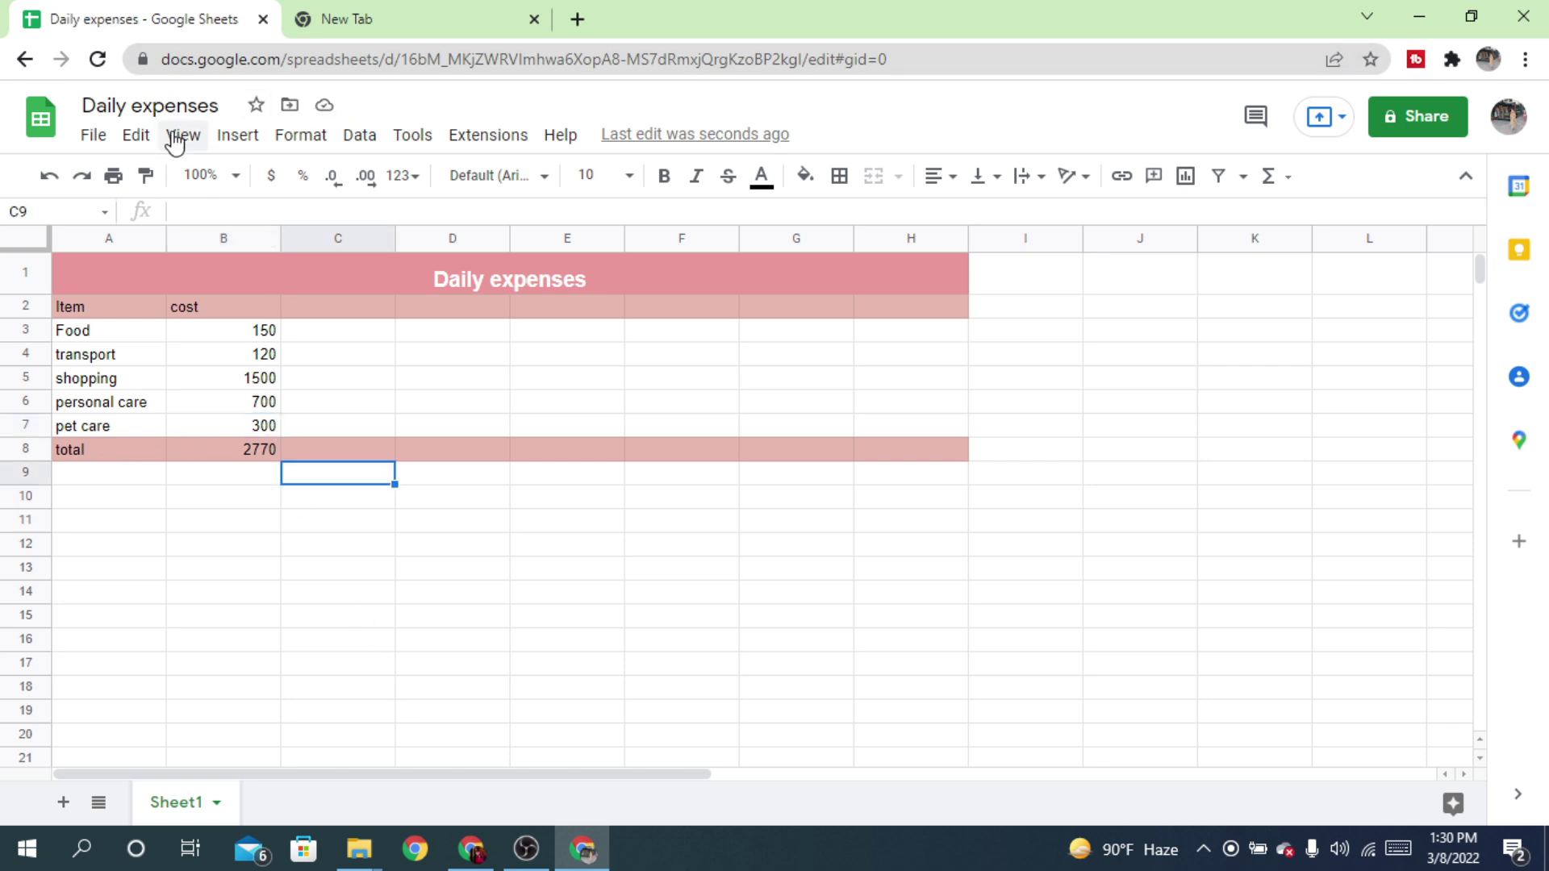
{"action": "left_click", "coordinate": [181, 118]}
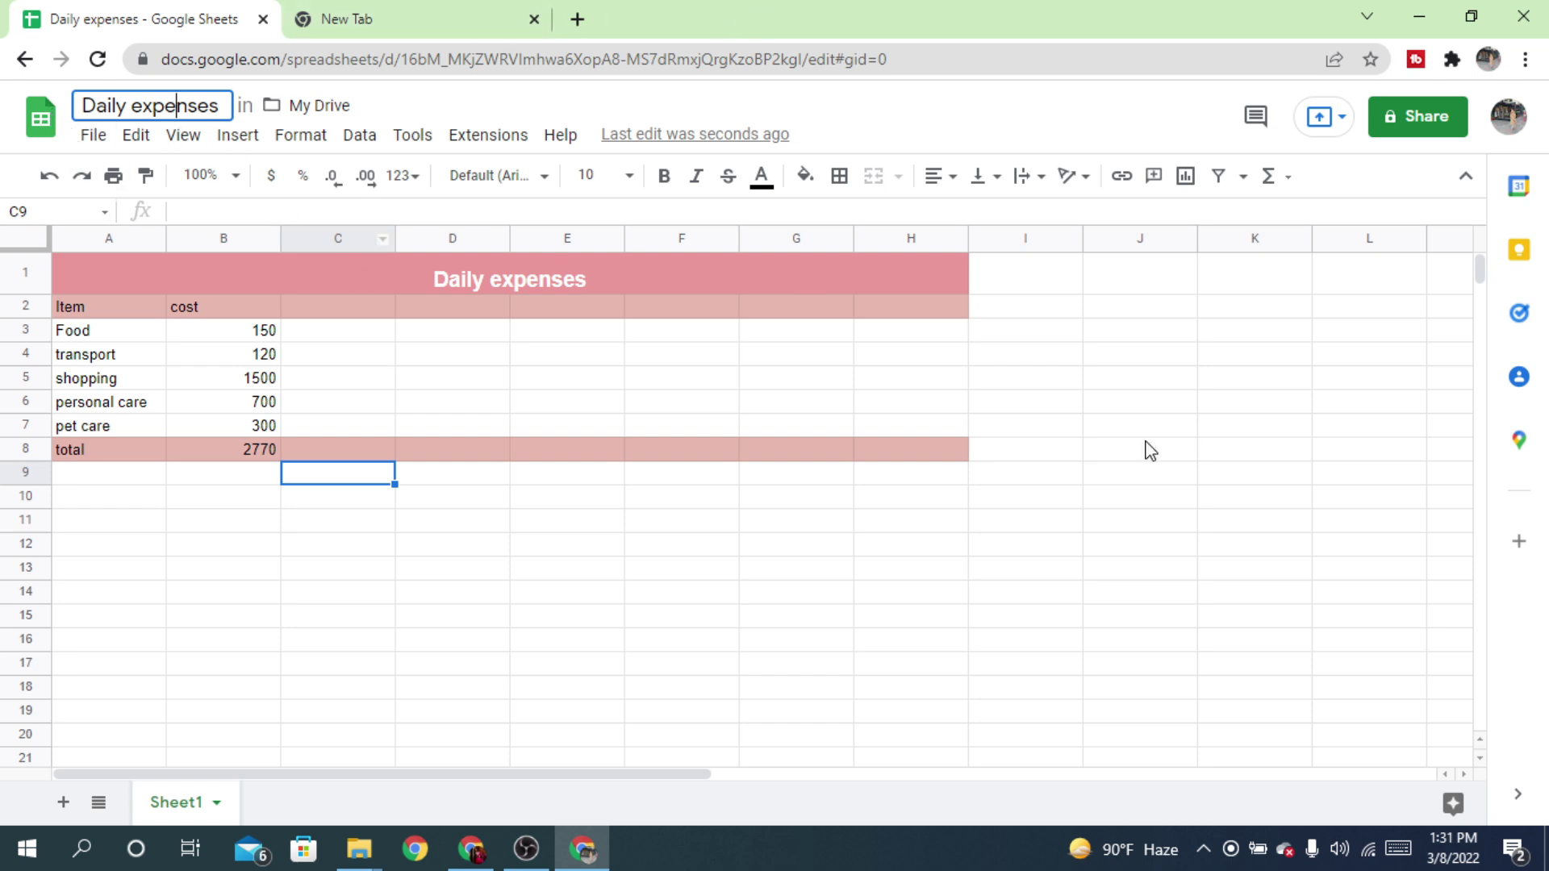
{"action": "left_click", "coordinate": [1064, 444]}
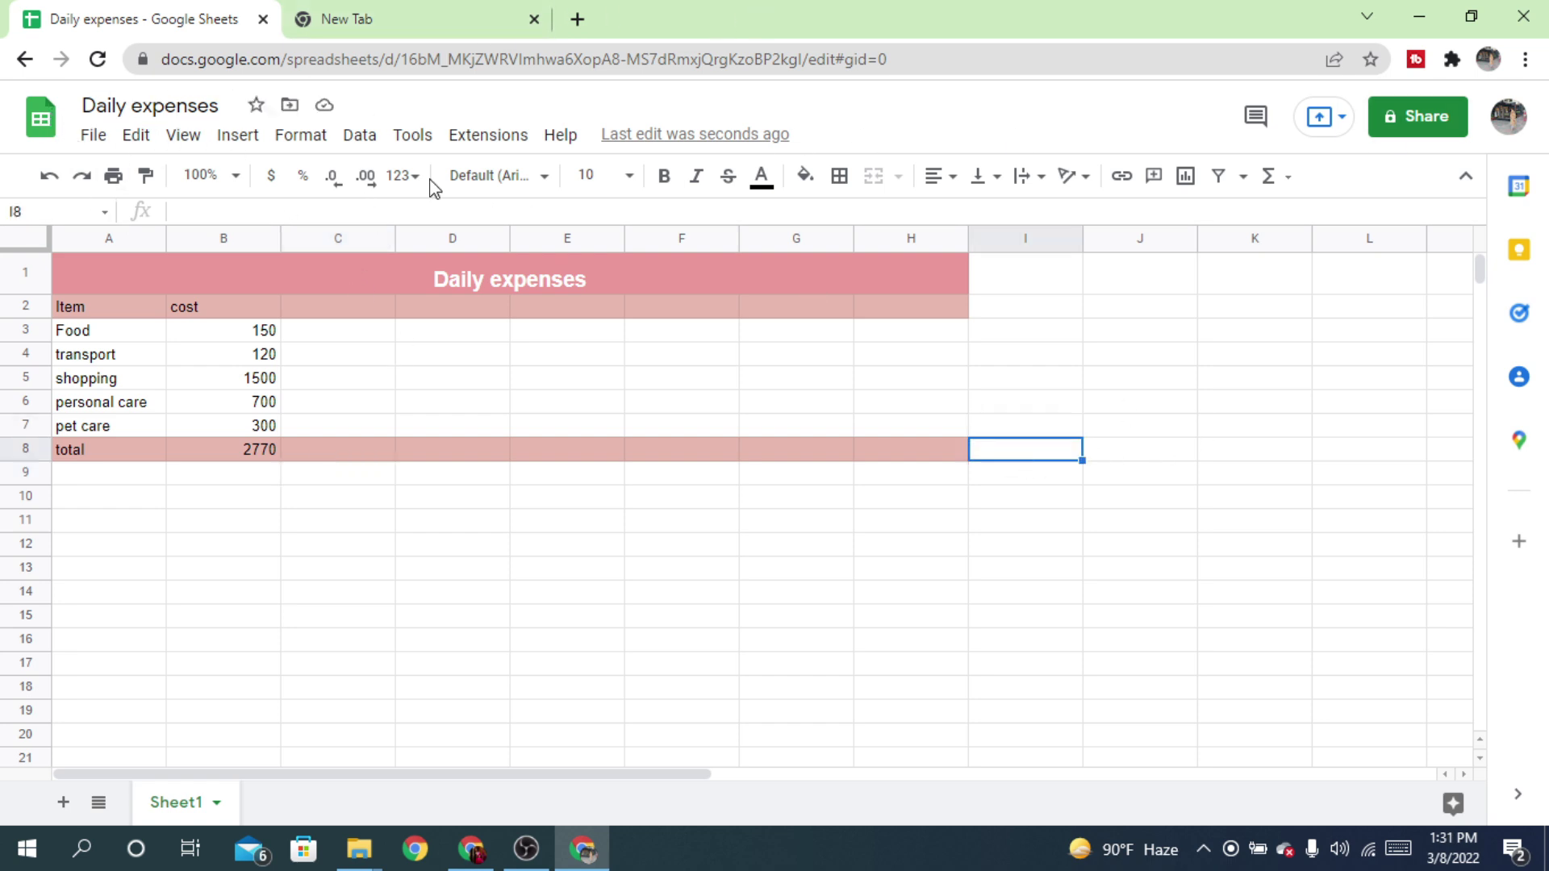
Show the File menu's Download formats: xlsx, ods, PDF, Web Page, CSV and TSV
{"action": "left_click", "coordinate": [92, 137]}
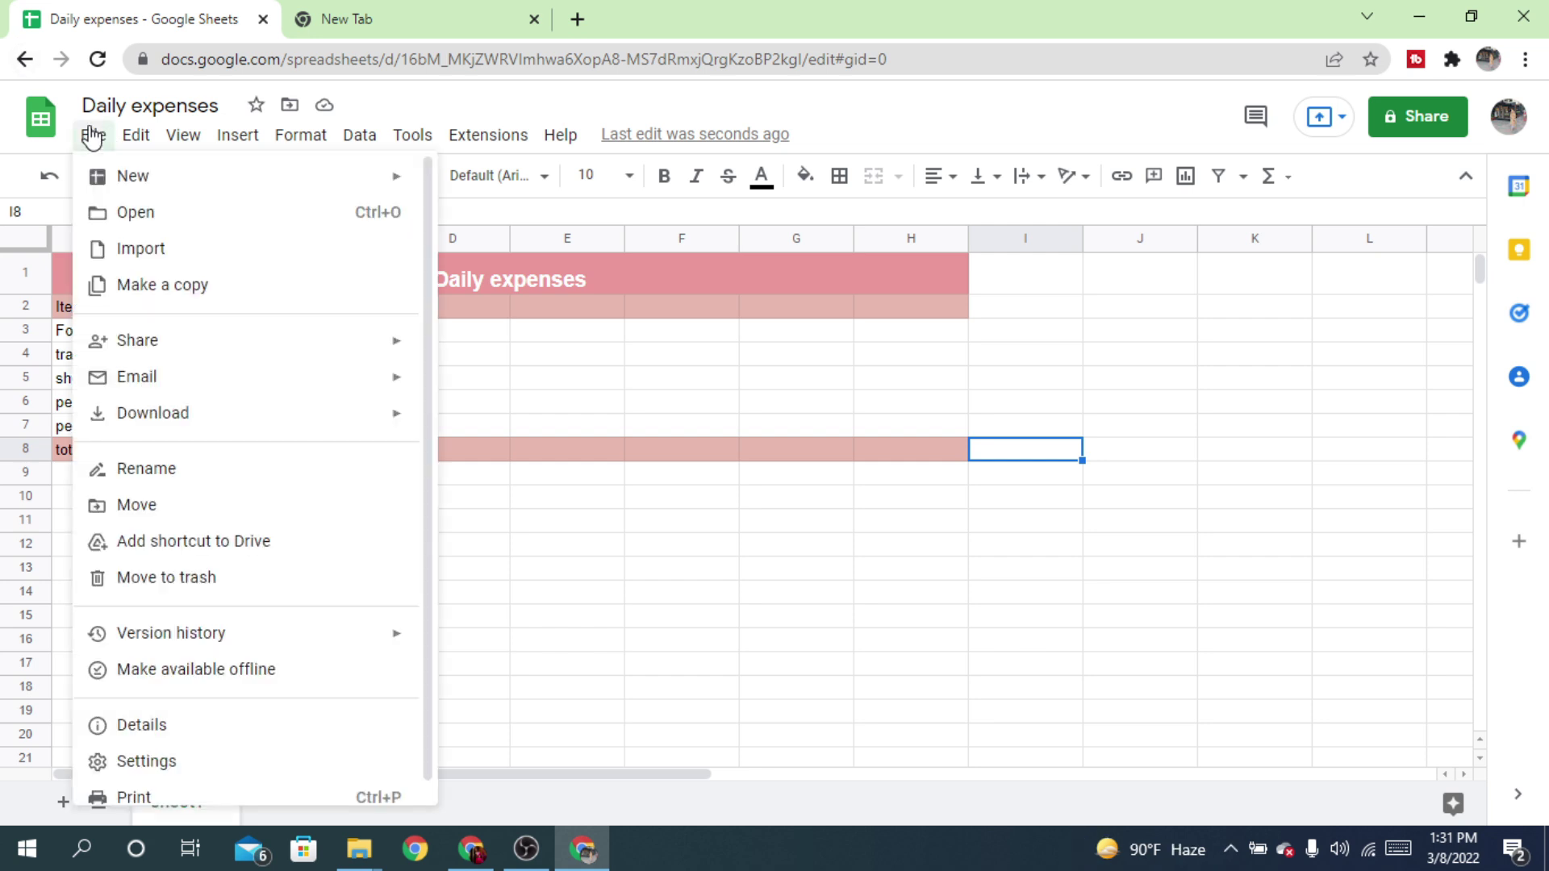
{"action": "key", "text": "alt+i"}
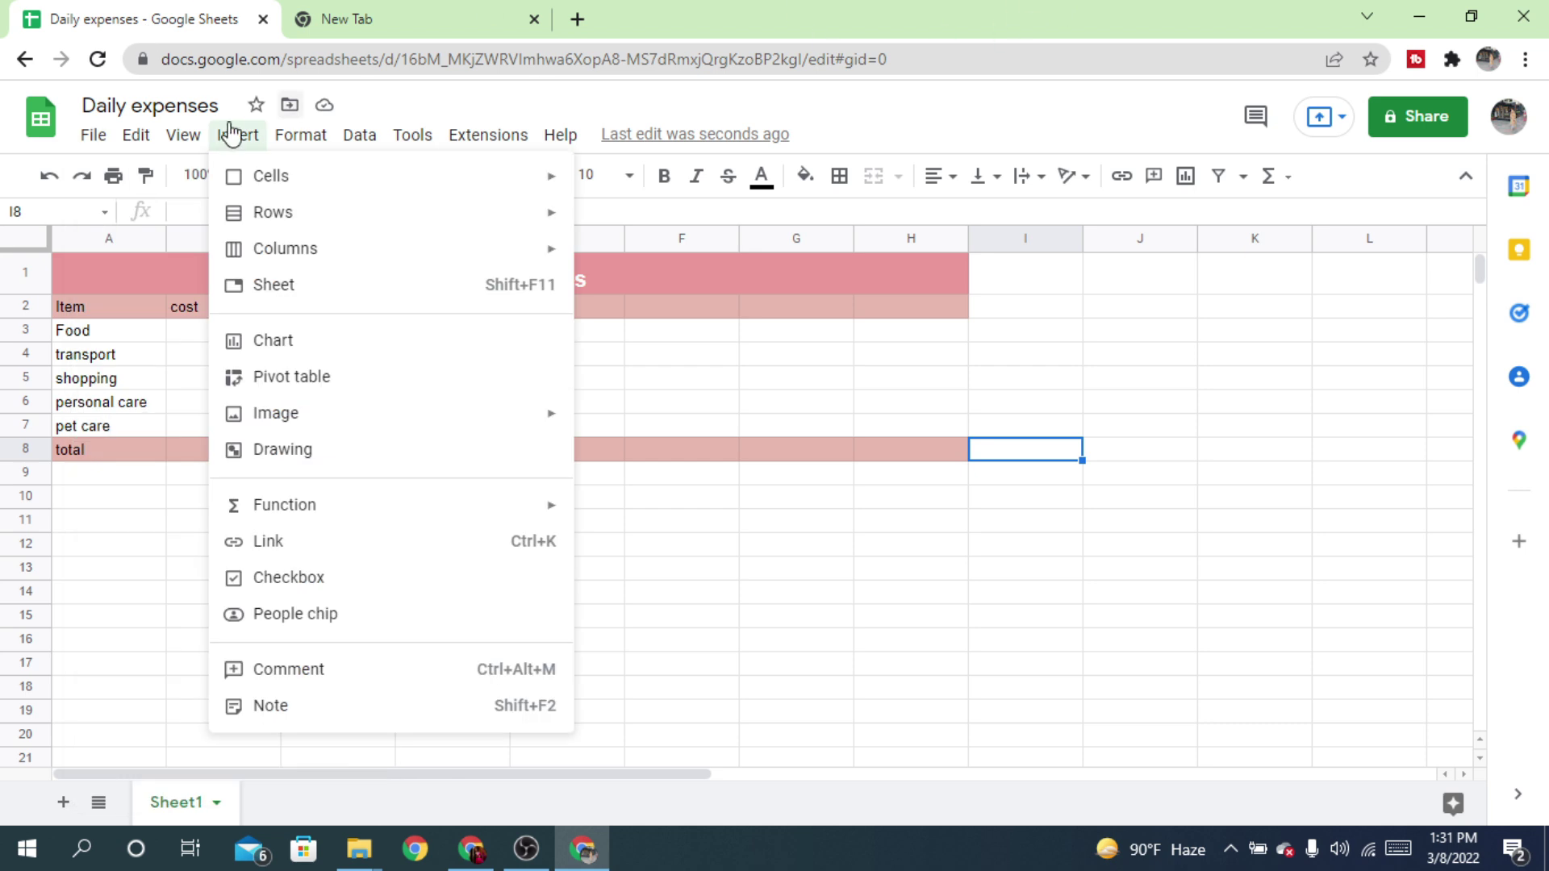
{"action": "mouse_move", "coordinate": [90, 137]}
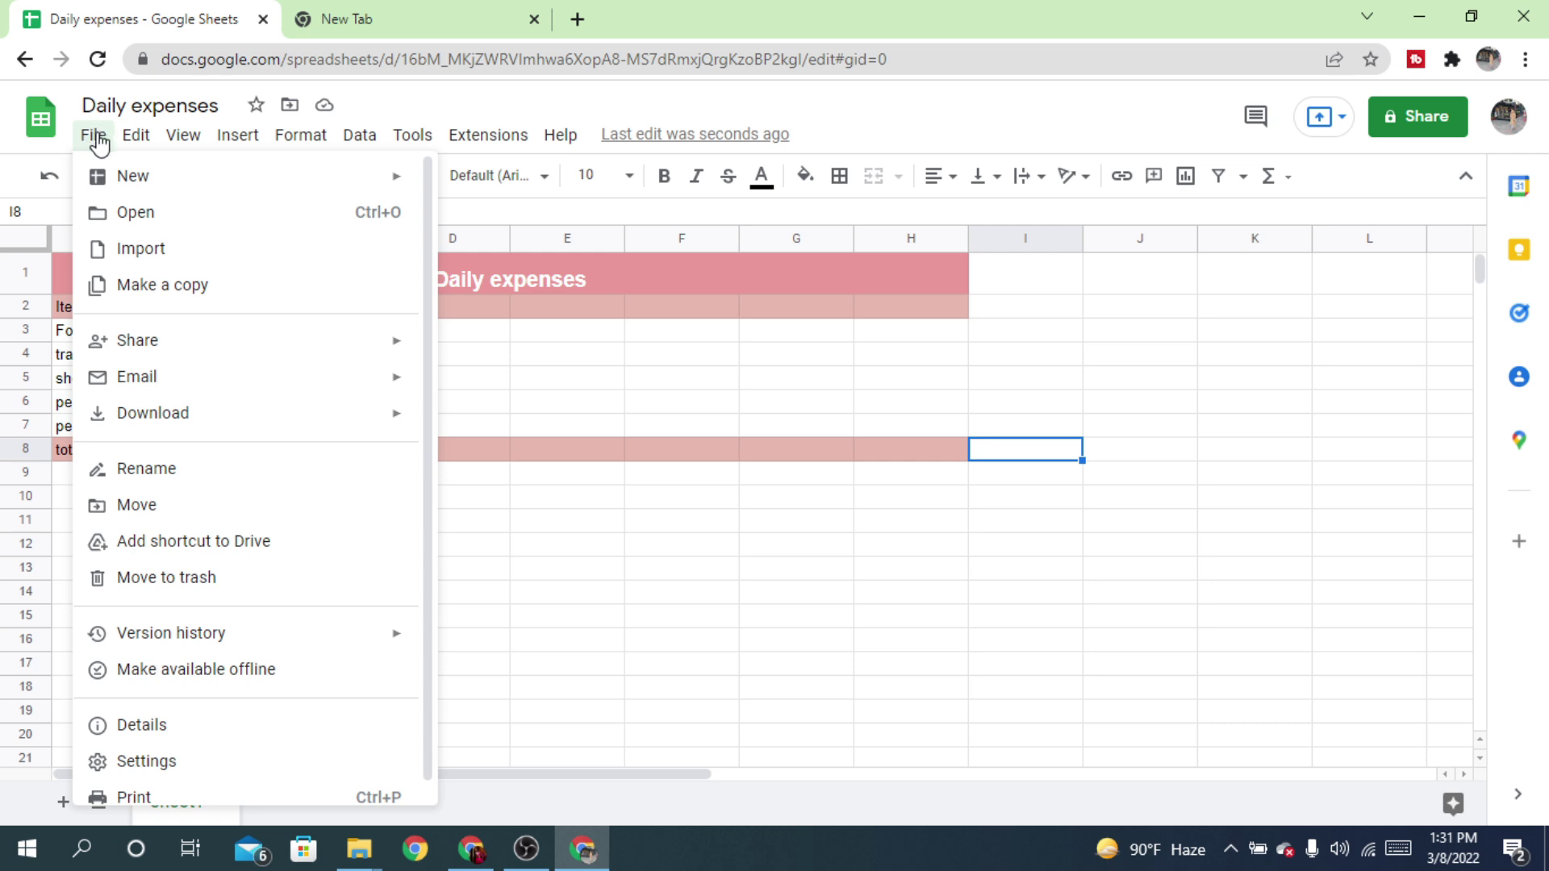
{"action": "mouse_move", "coordinate": [188, 423]}
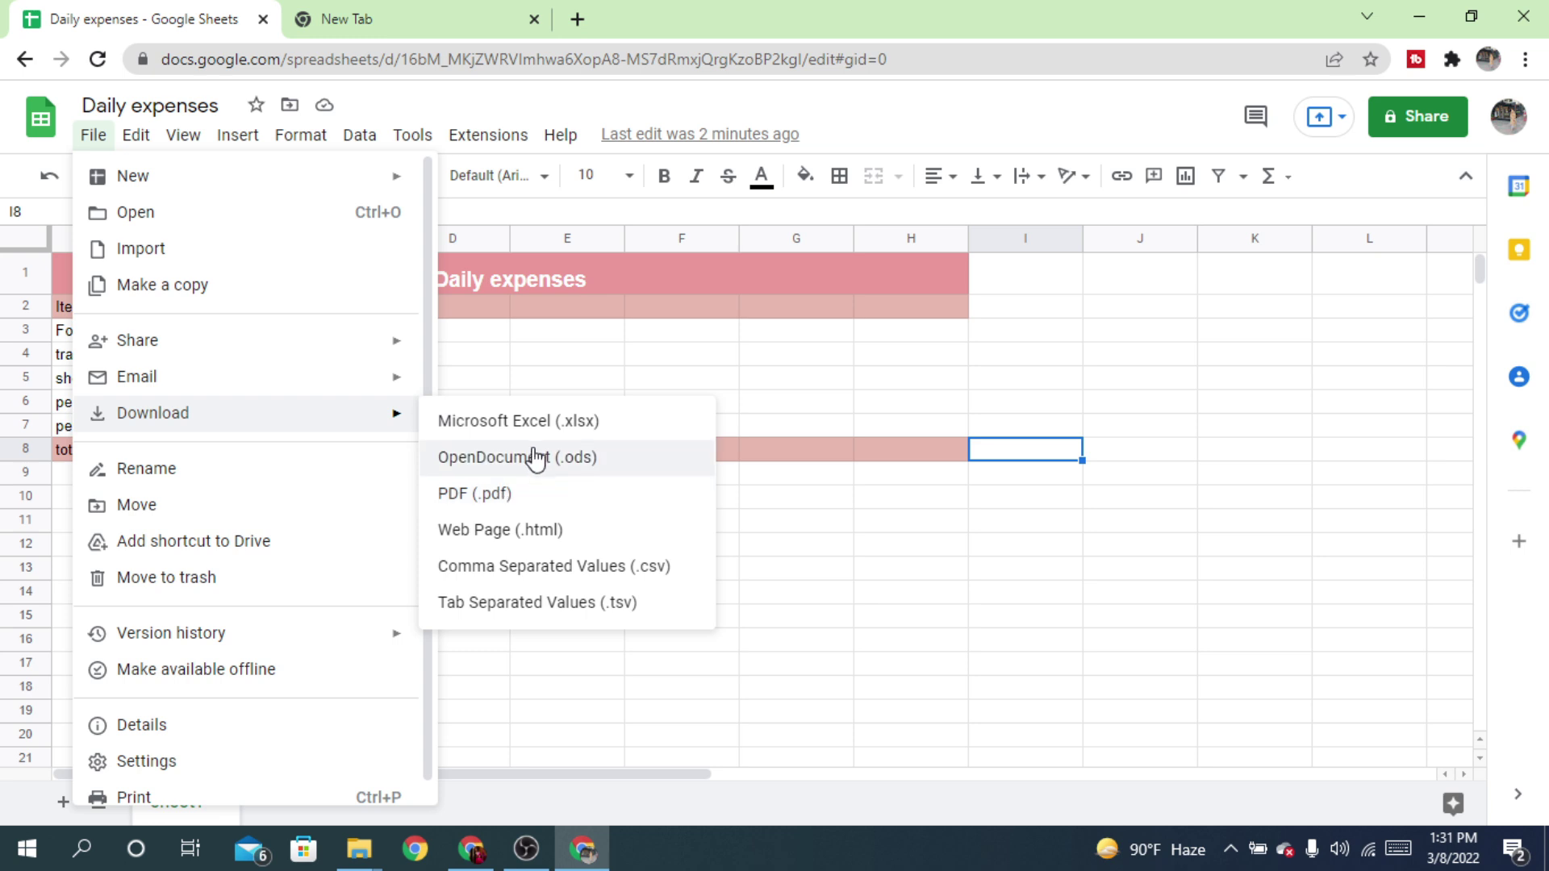
Choose PDF export with Letter paper size and landscape orientation
{"action": "left_click", "coordinate": [517, 499]}
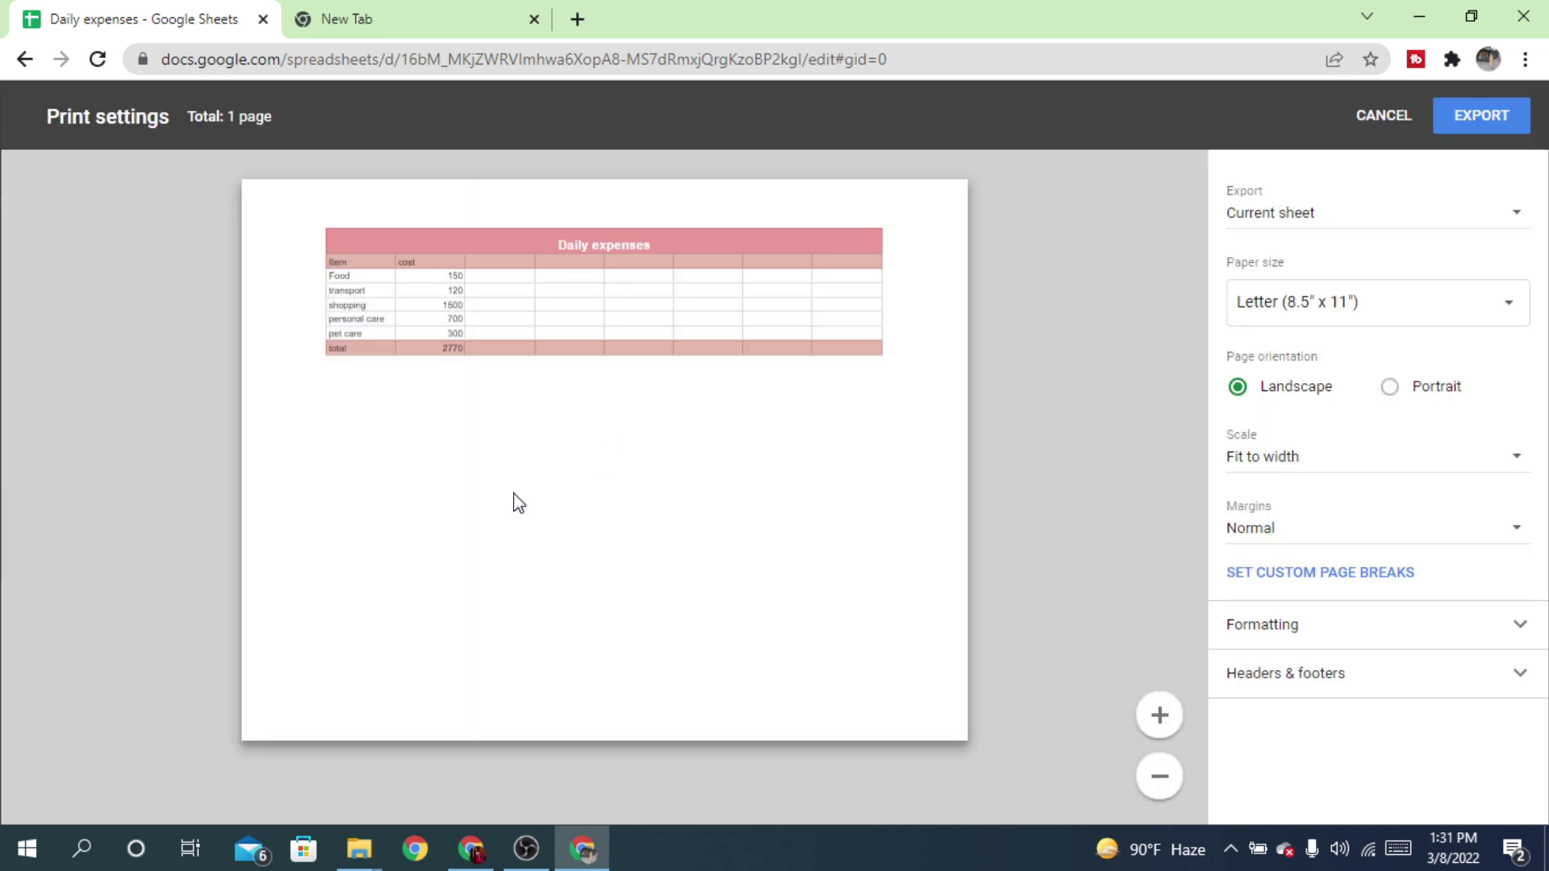
{"action": "left_click", "coordinate": [1237, 282]}
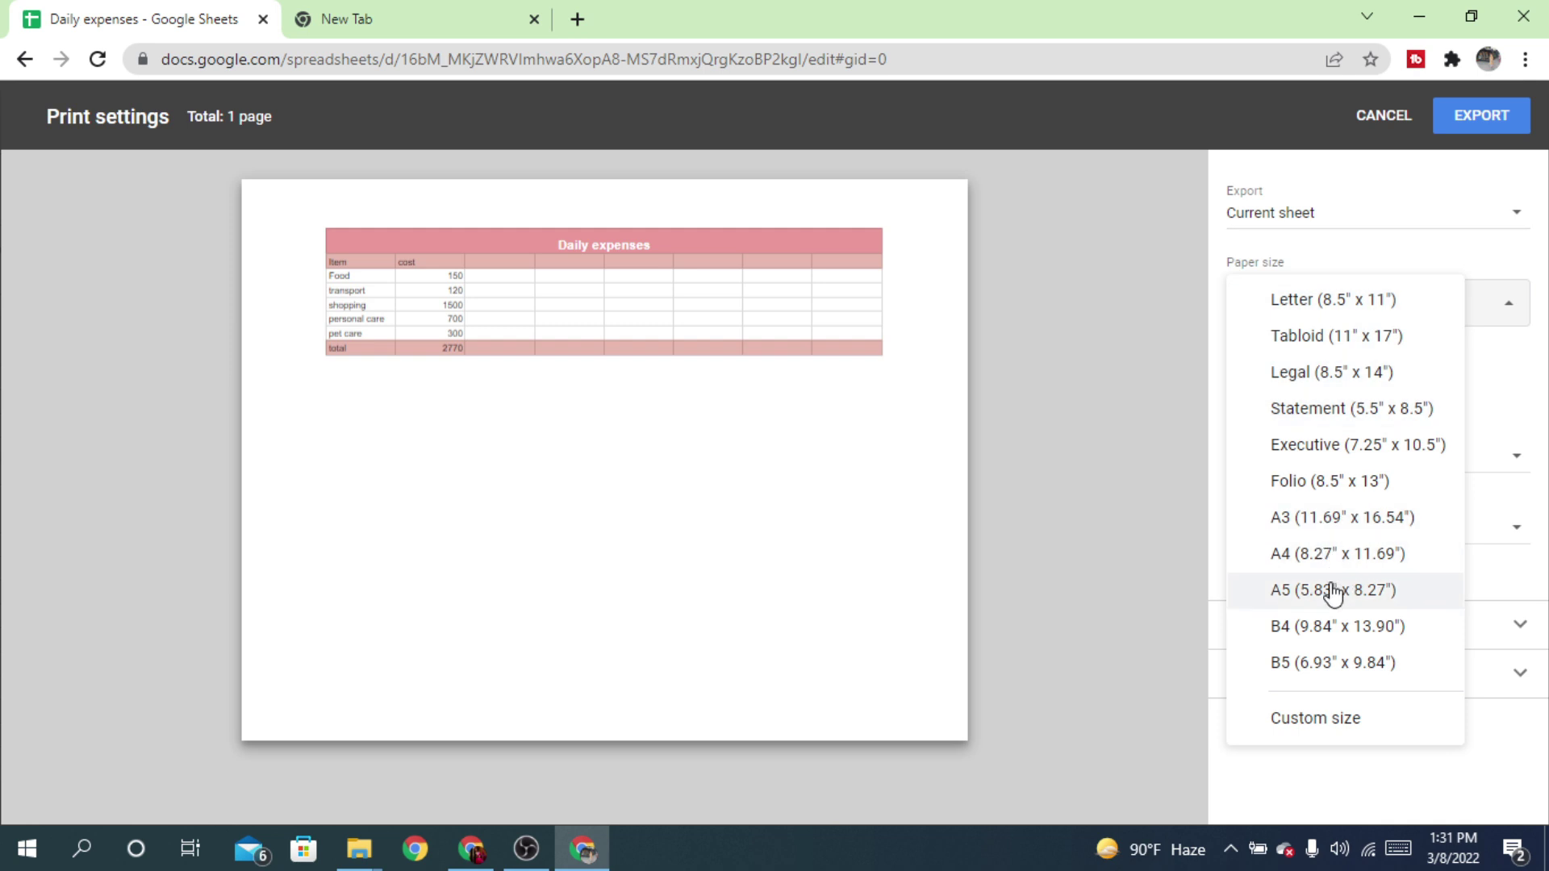
{"action": "left_click", "coordinate": [1355, 300]}
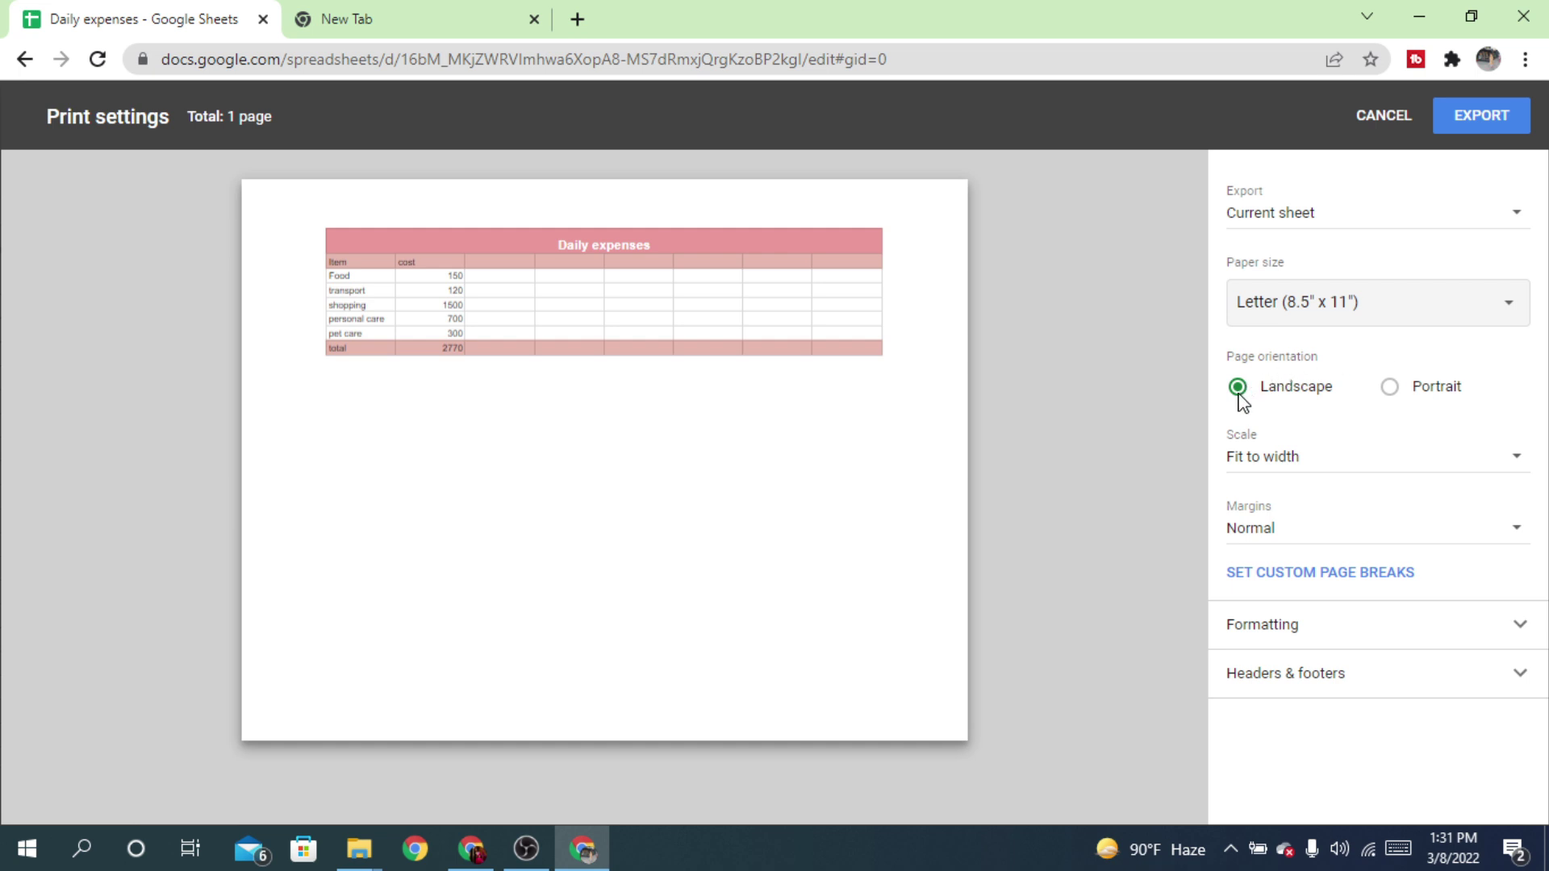
{"action": "left_click", "coordinate": [1391, 388]}
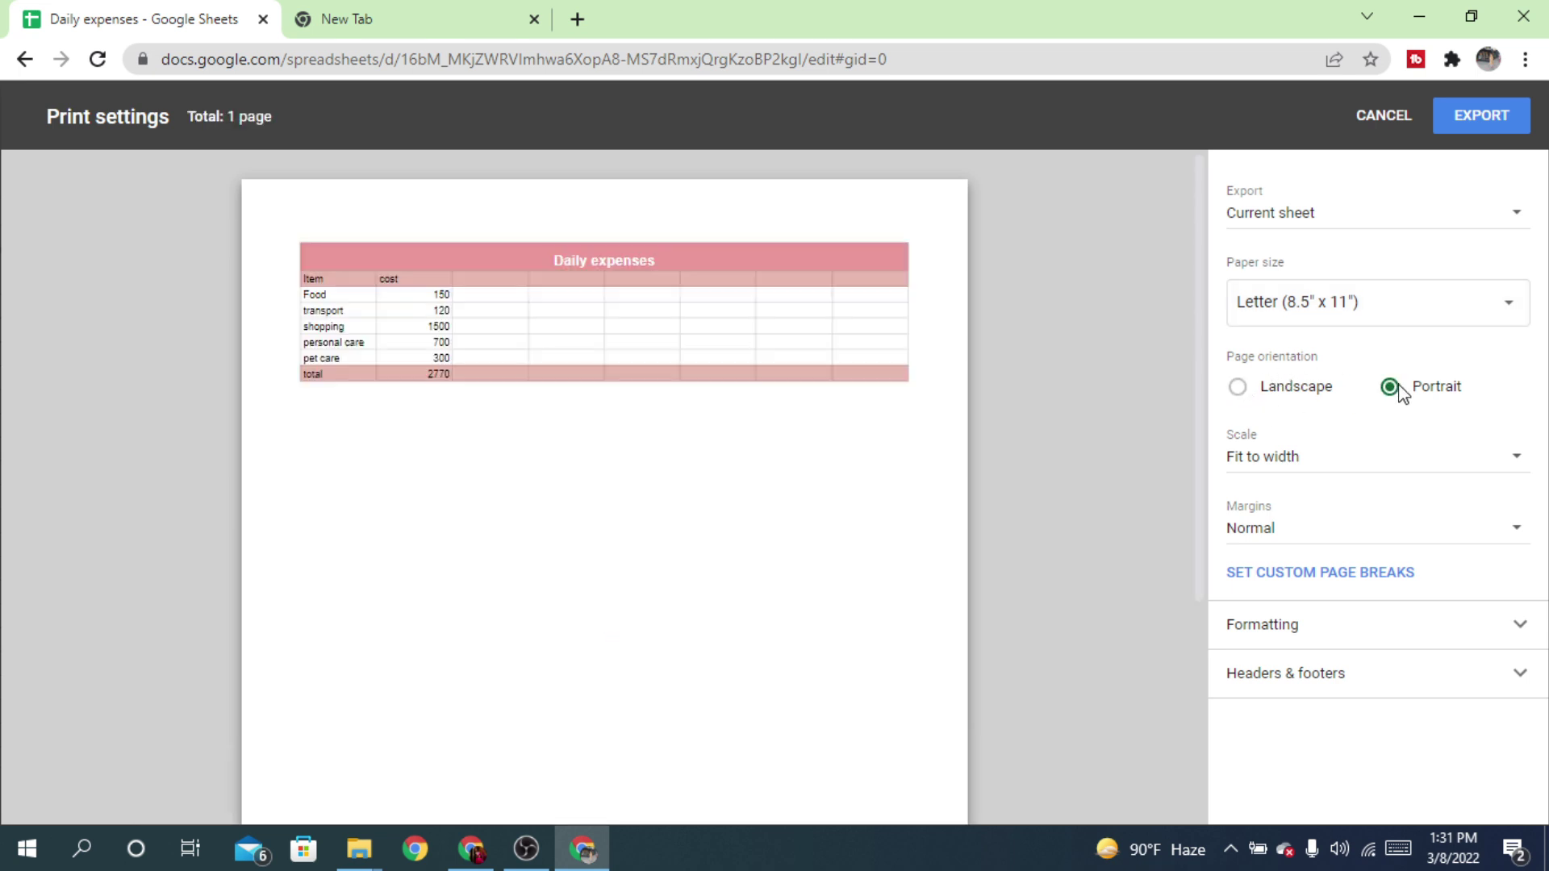
{"action": "left_click", "coordinate": [1239, 389]}
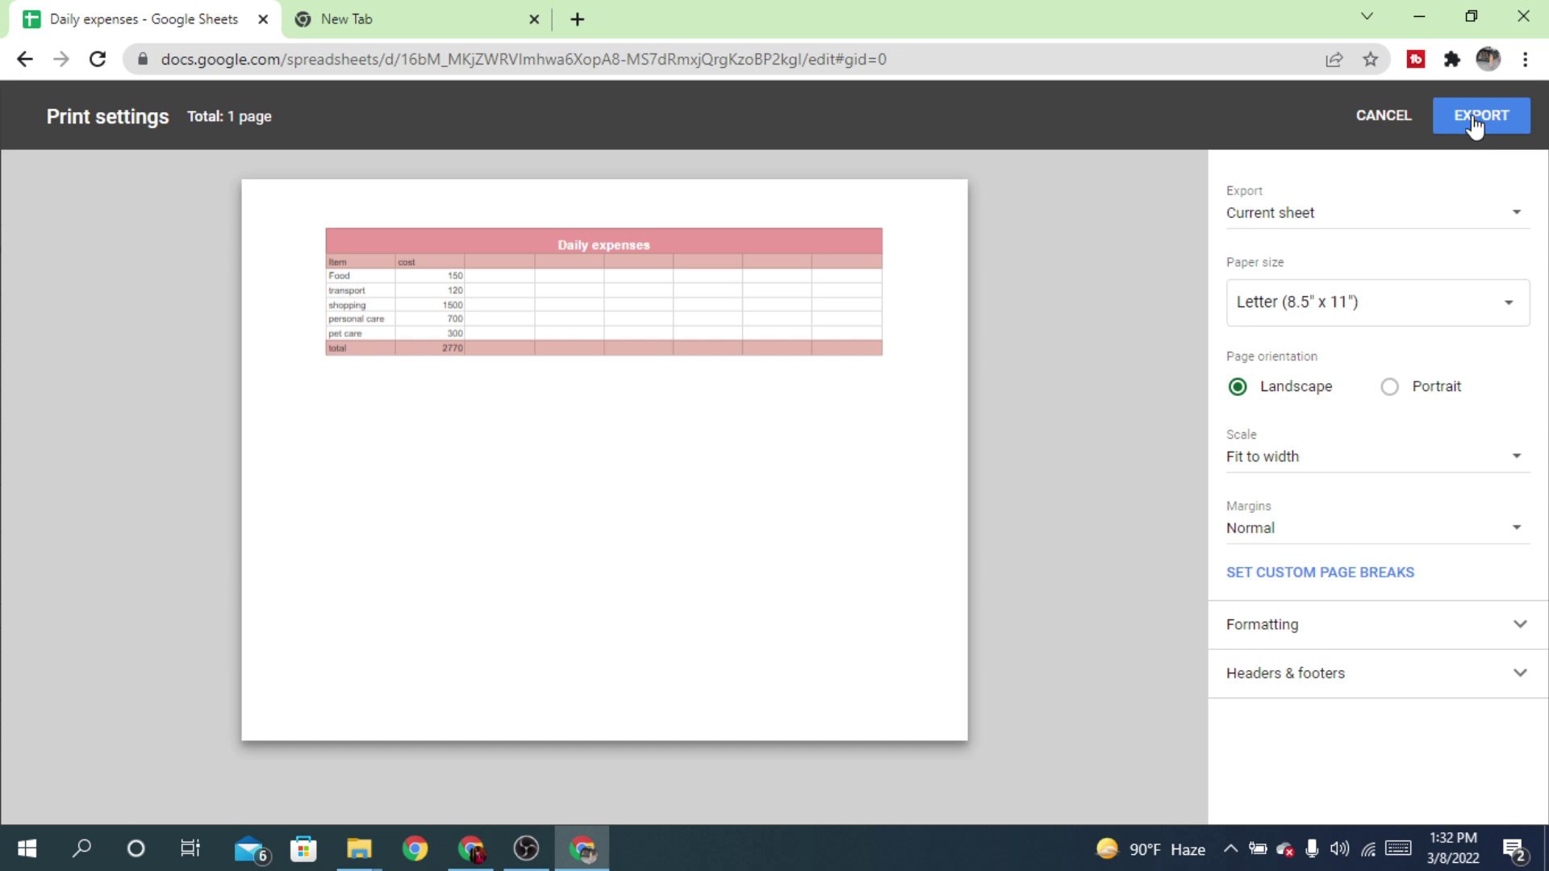
{"action": "mouse_move", "coordinate": [599, 269]}
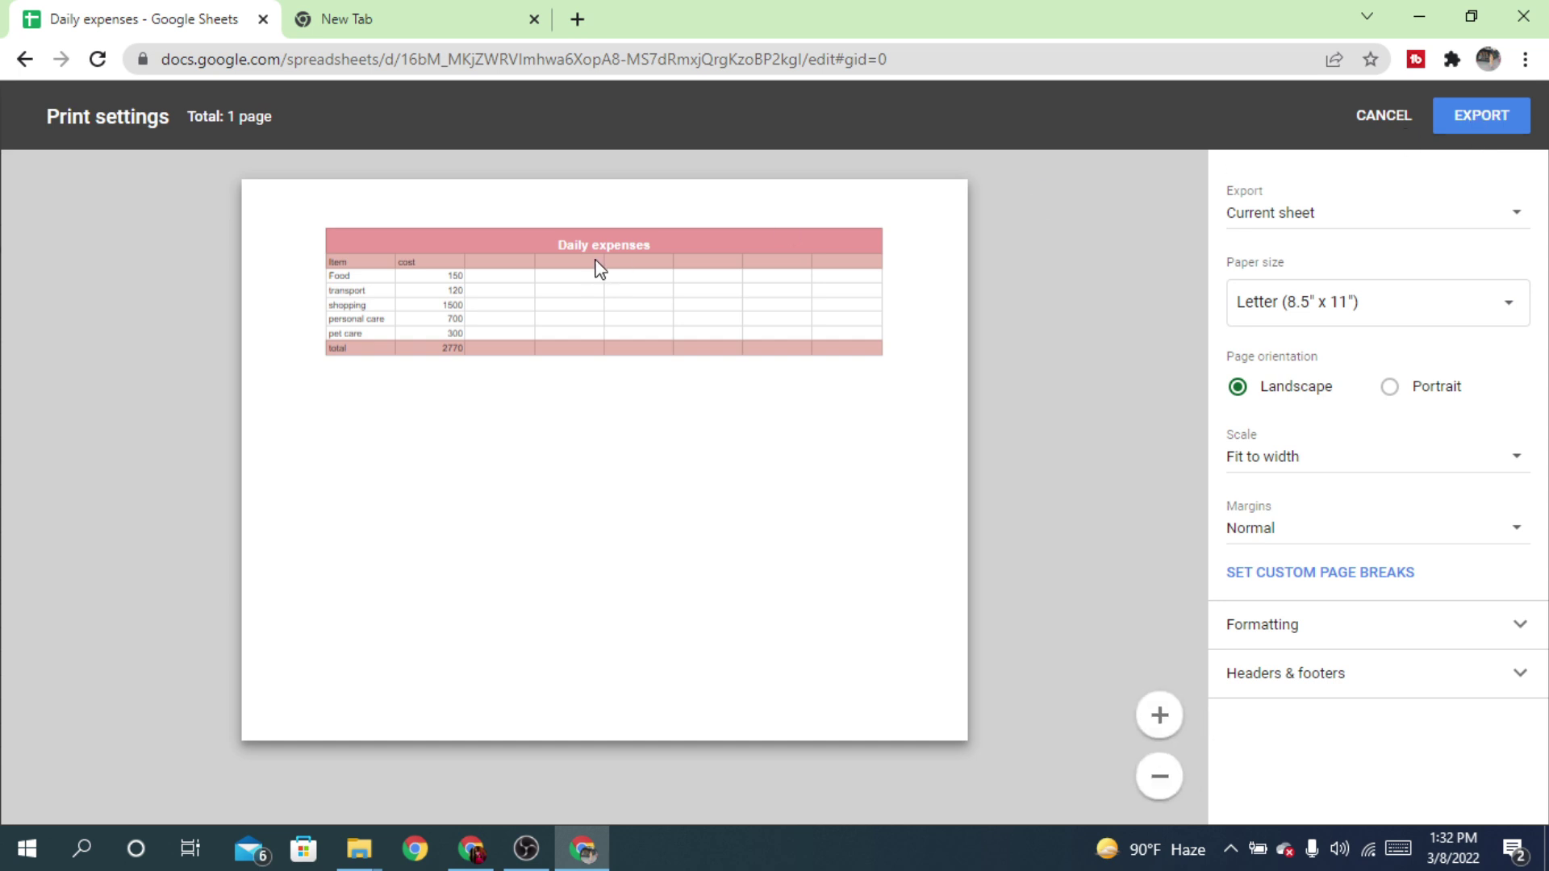
Download 'Daily expenses - Sheet1.pdf', view it in Chrome, then return to the spreadsheet
{"action": "left_click", "coordinate": [1481, 115]}
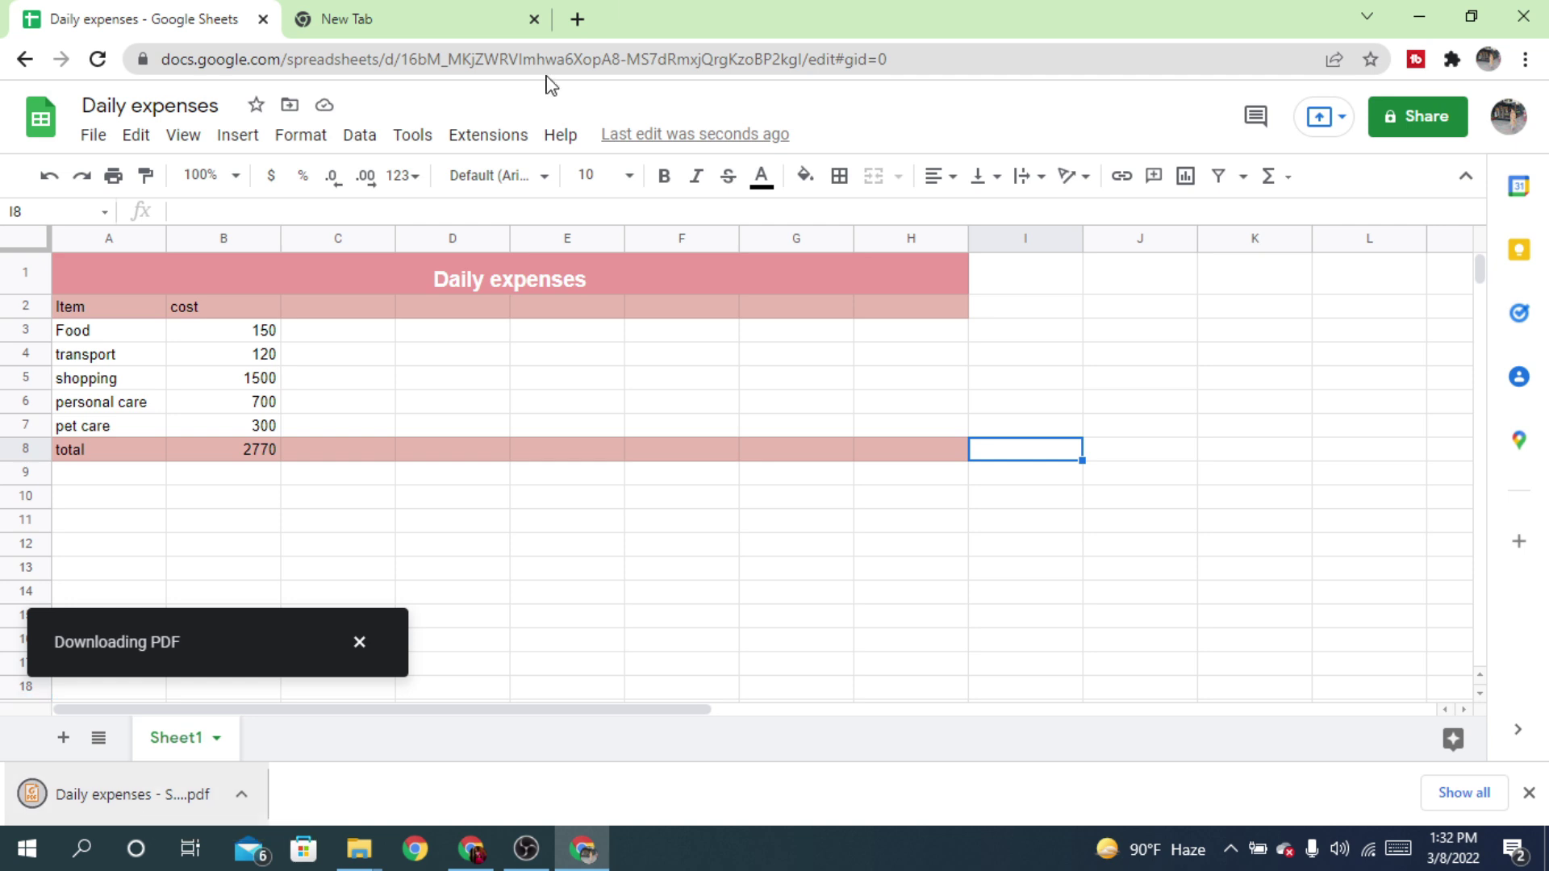
{"action": "left_click", "coordinate": [156, 799]}
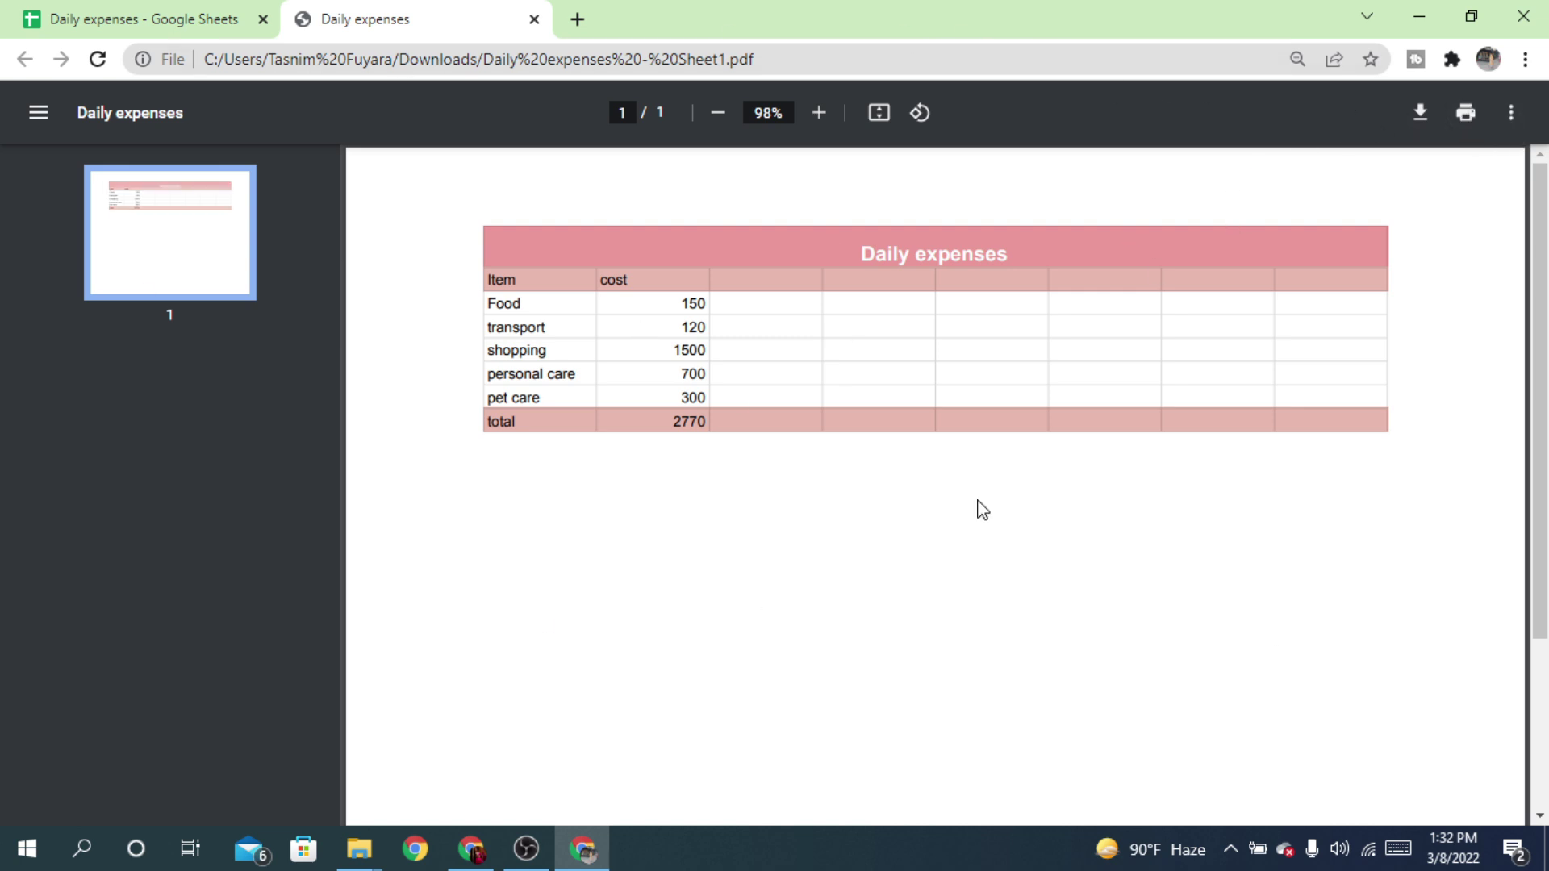
{"action": "left_click", "coordinate": [225, 10]}
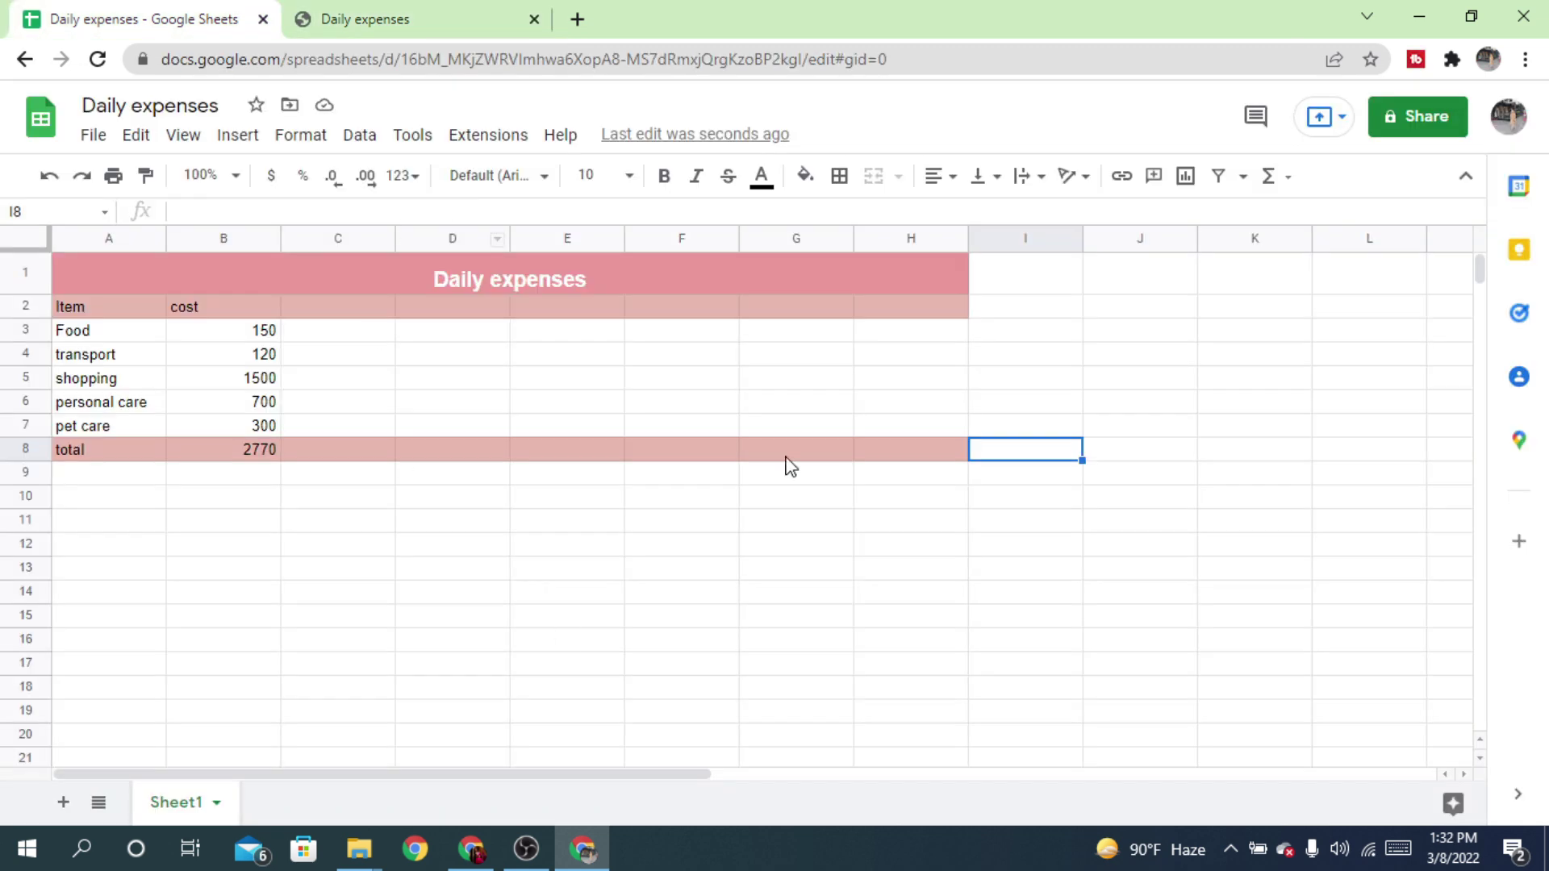